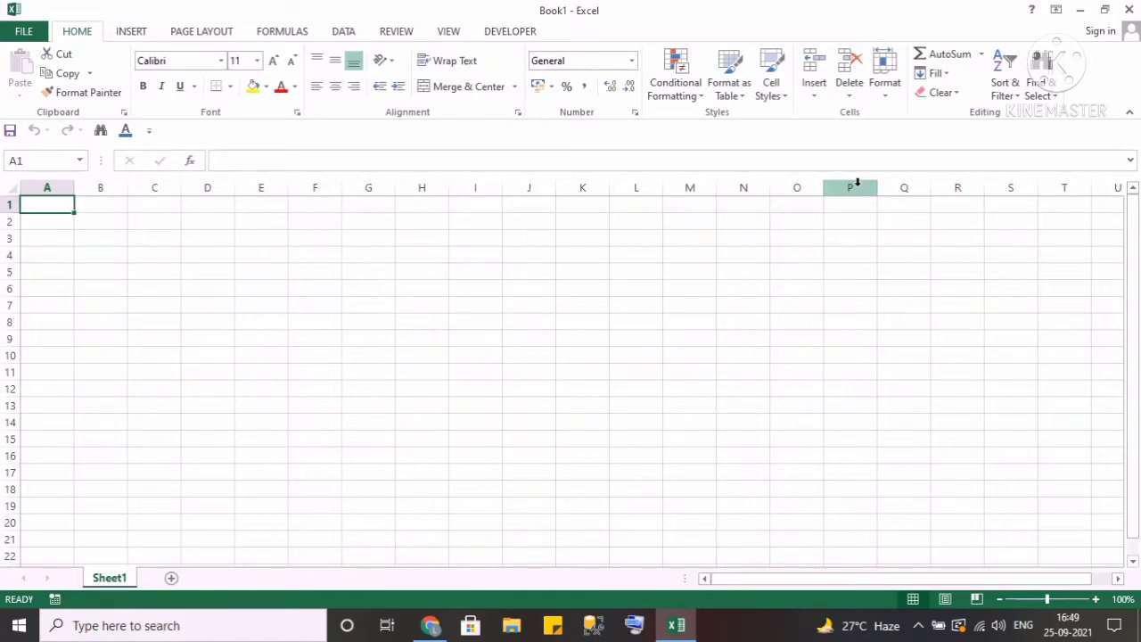
Close Excel and relaunch Excel 2013 through Windows search for excel, opening a blank workbook.
left_click(1129, 12)
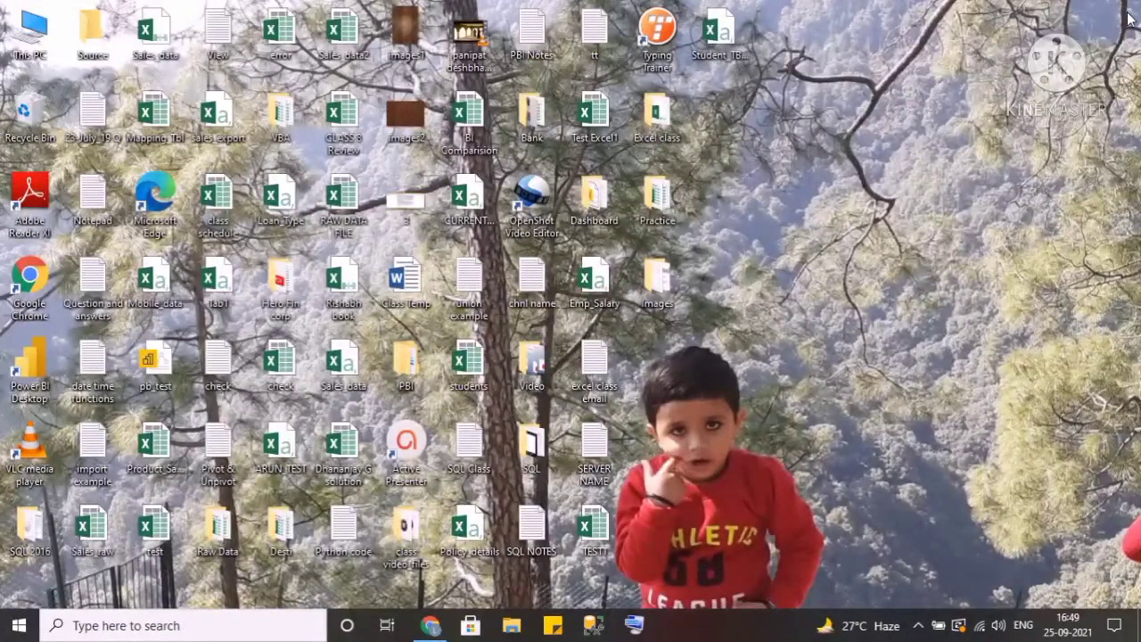
left_click(228, 626)
type("exce")
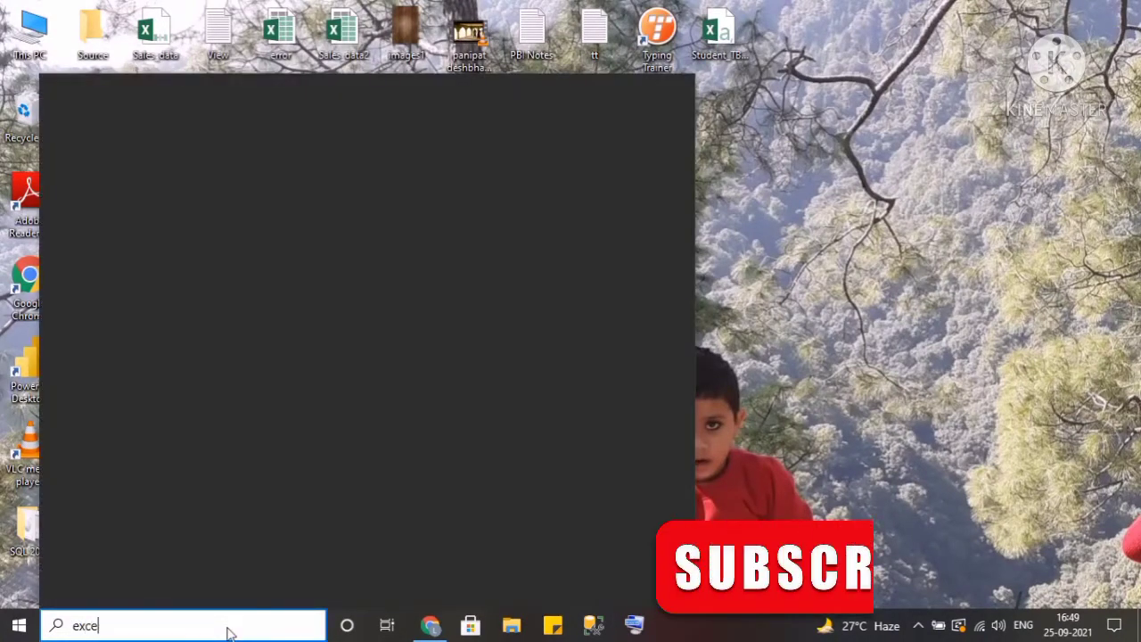
type("l")
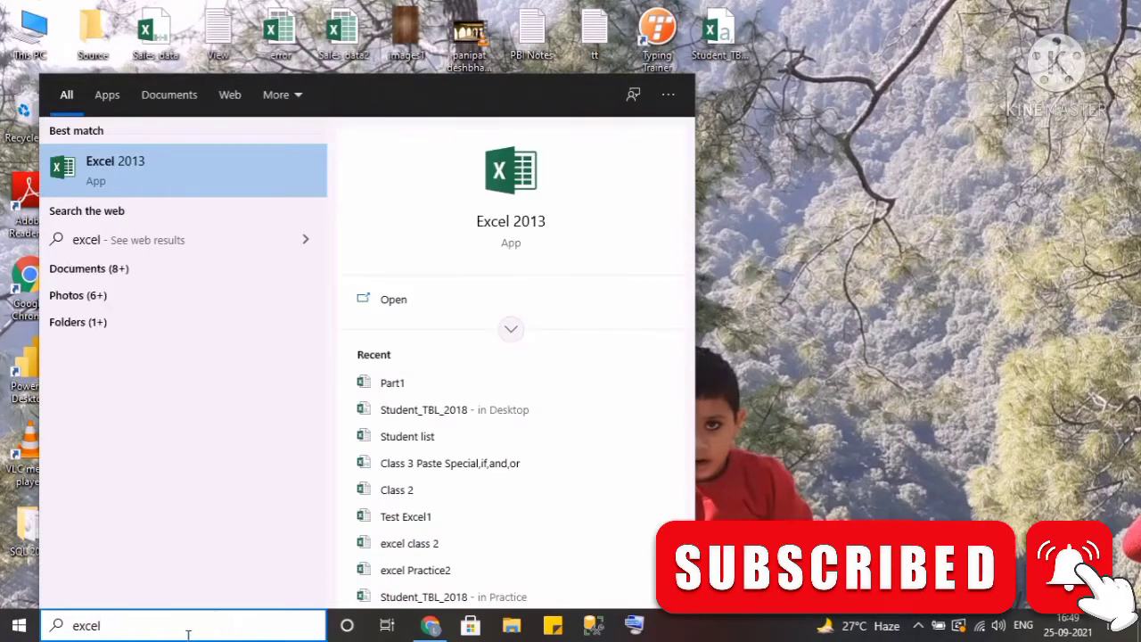
left_click(169, 178)
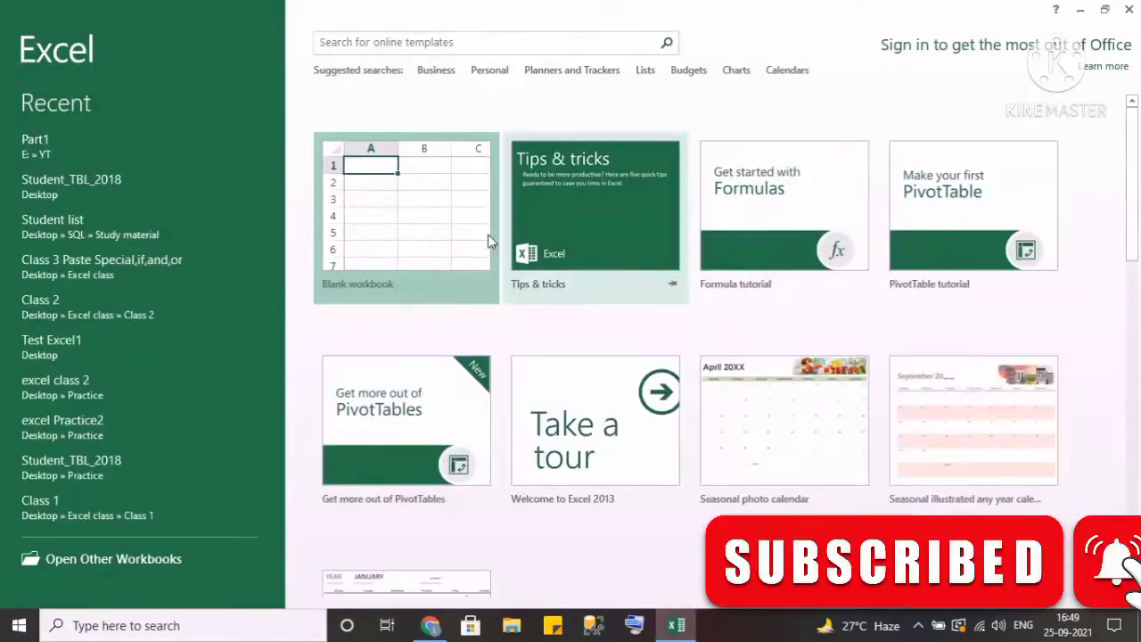
left_click(432, 229)
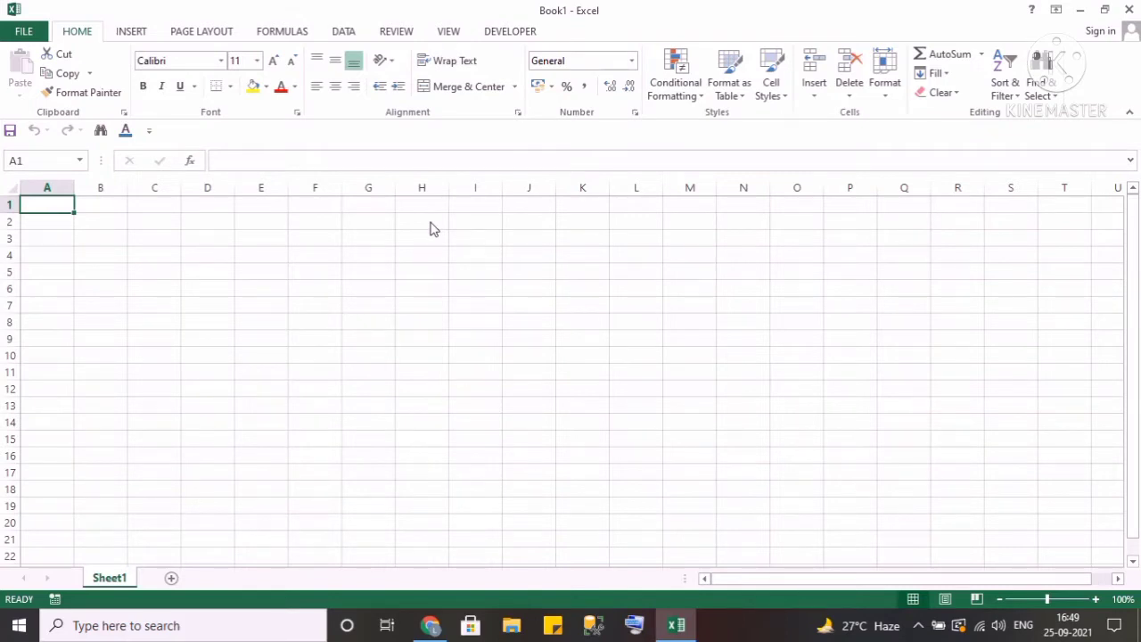
Open the Run dialog using the Windows and R keys on the On-Screen Keyboard.
key("super+r")
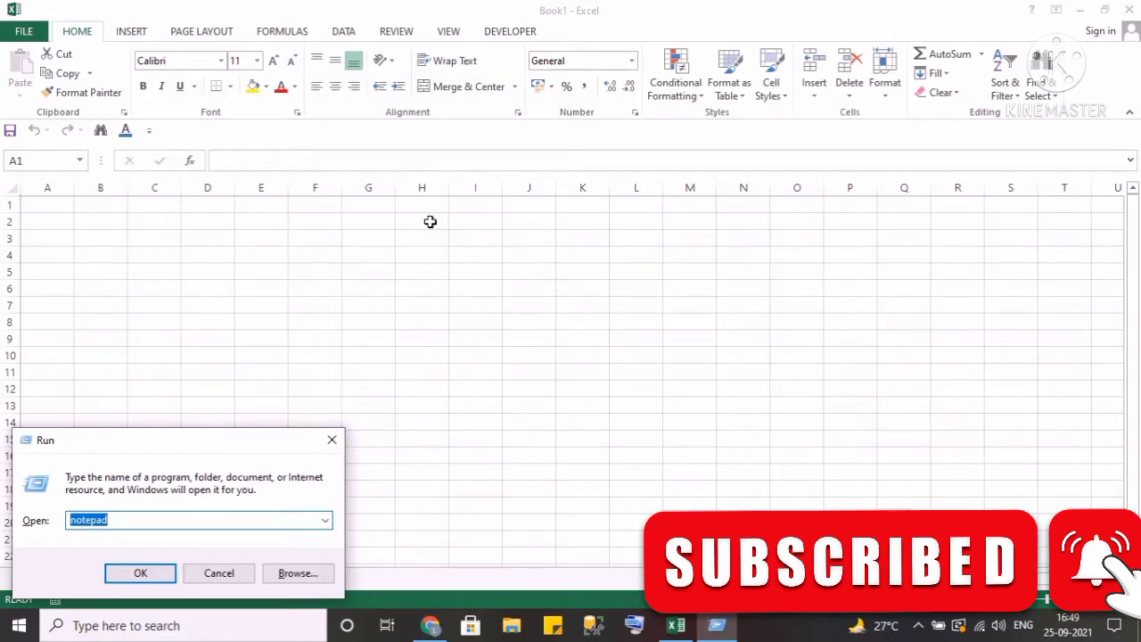
key("Escape")
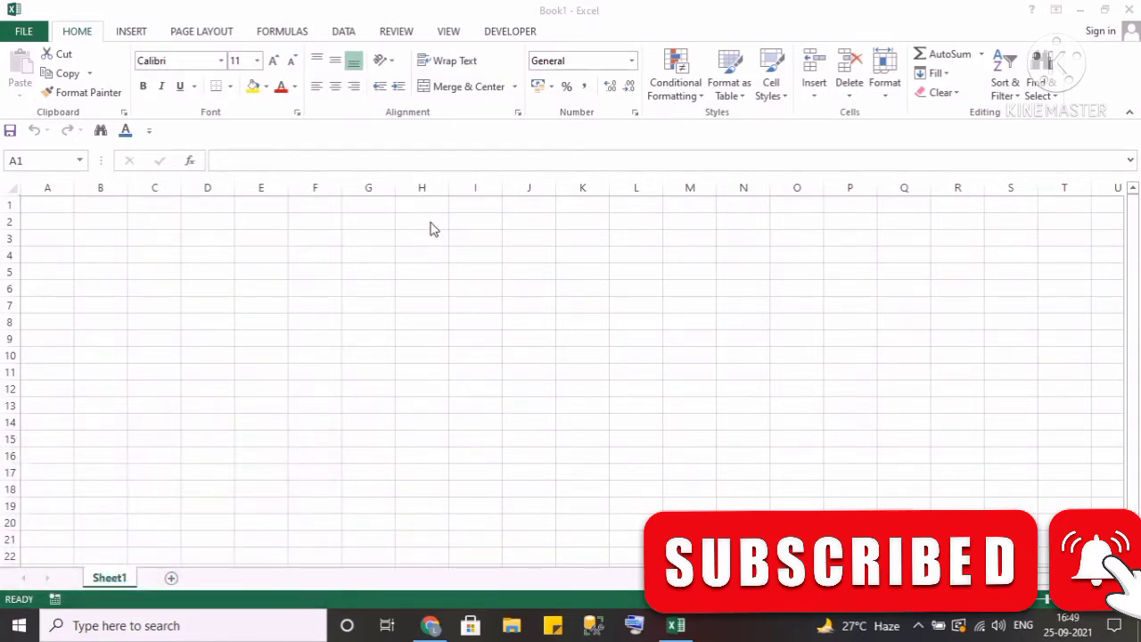
left_click(636, 626)
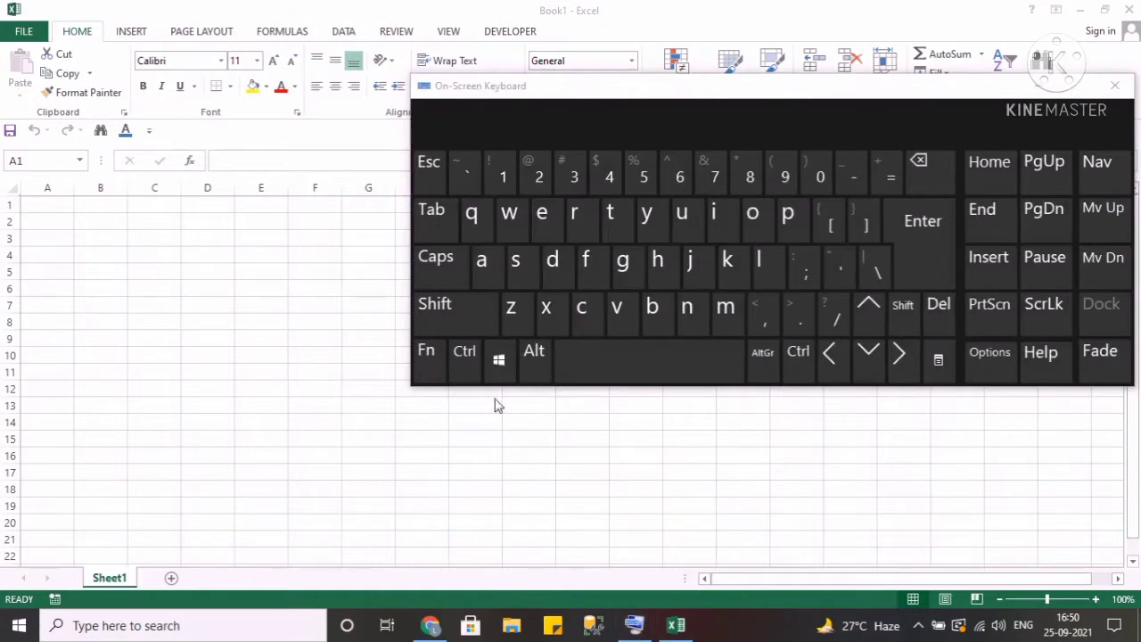
left_click(499, 361)
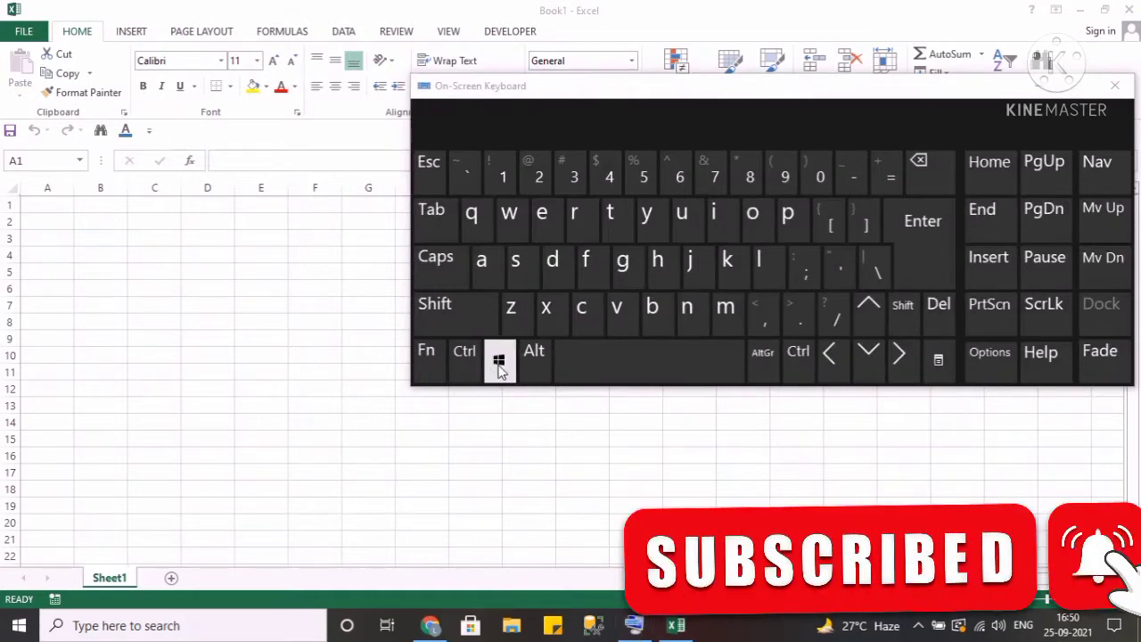
left_click(499, 366)
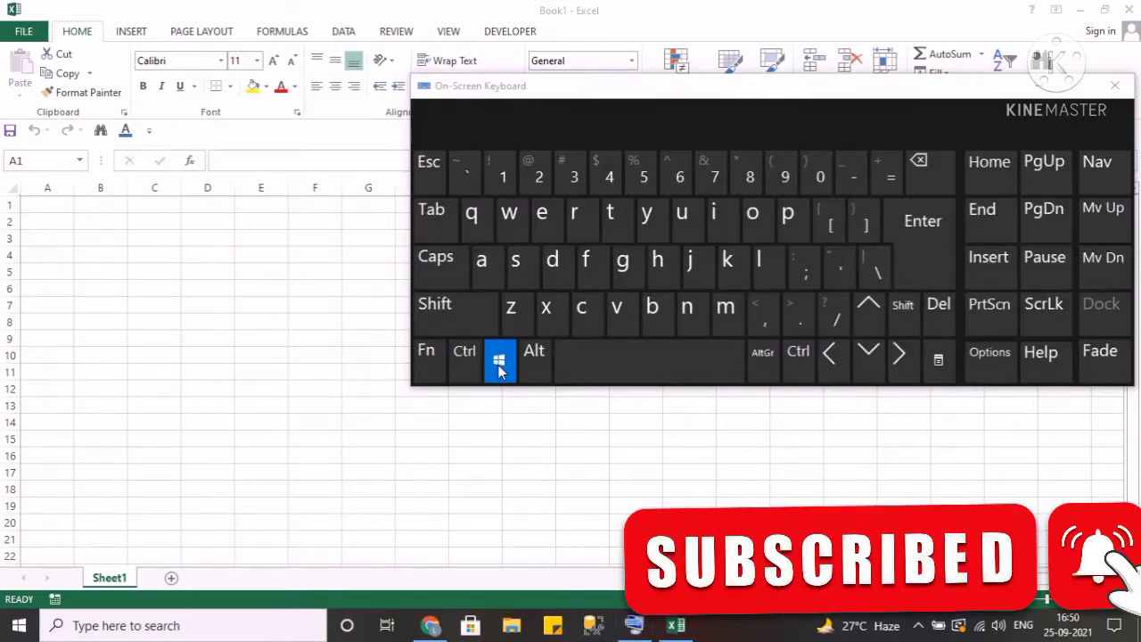
left_click(587, 223)
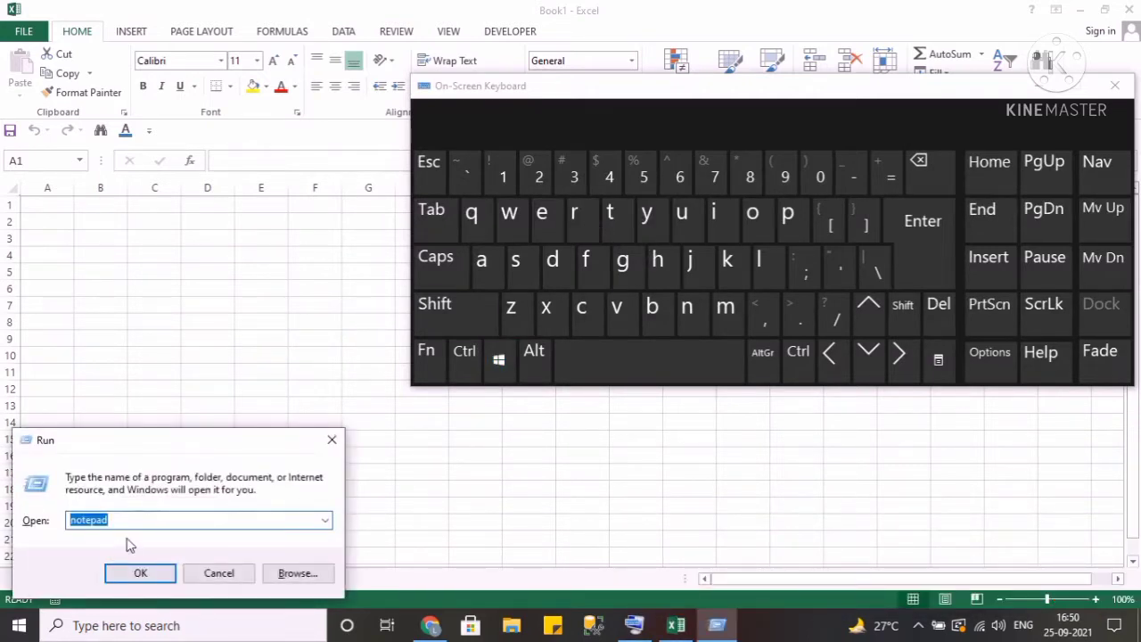
Launch excel from the Run dialog, open a blank workbook, and close that second workbook again.
type("exc")
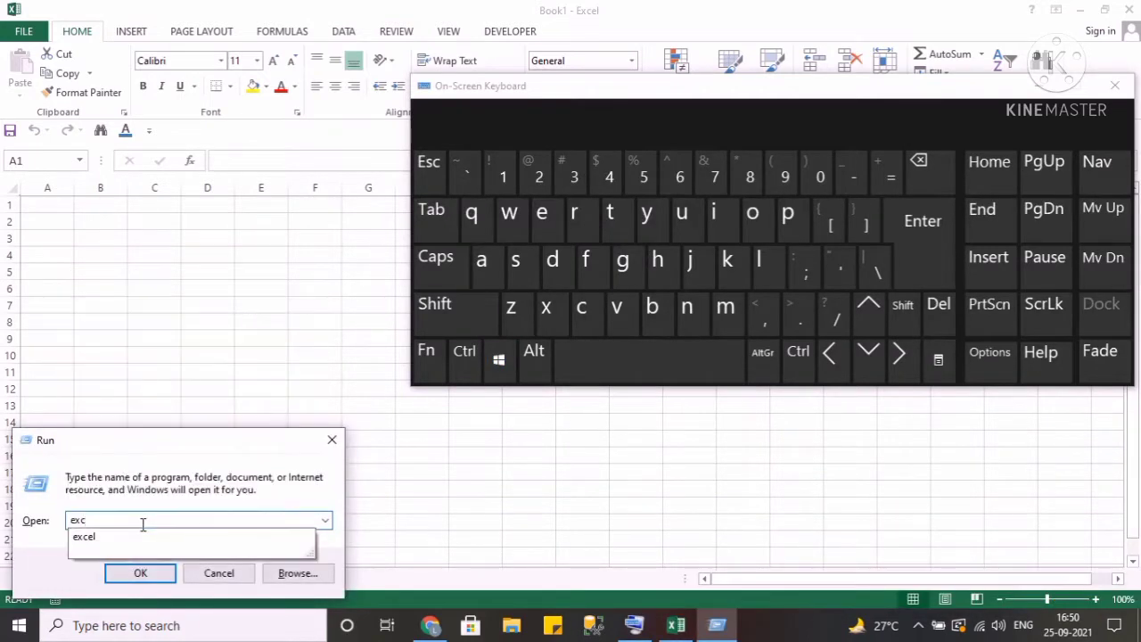
left_click(101, 541)
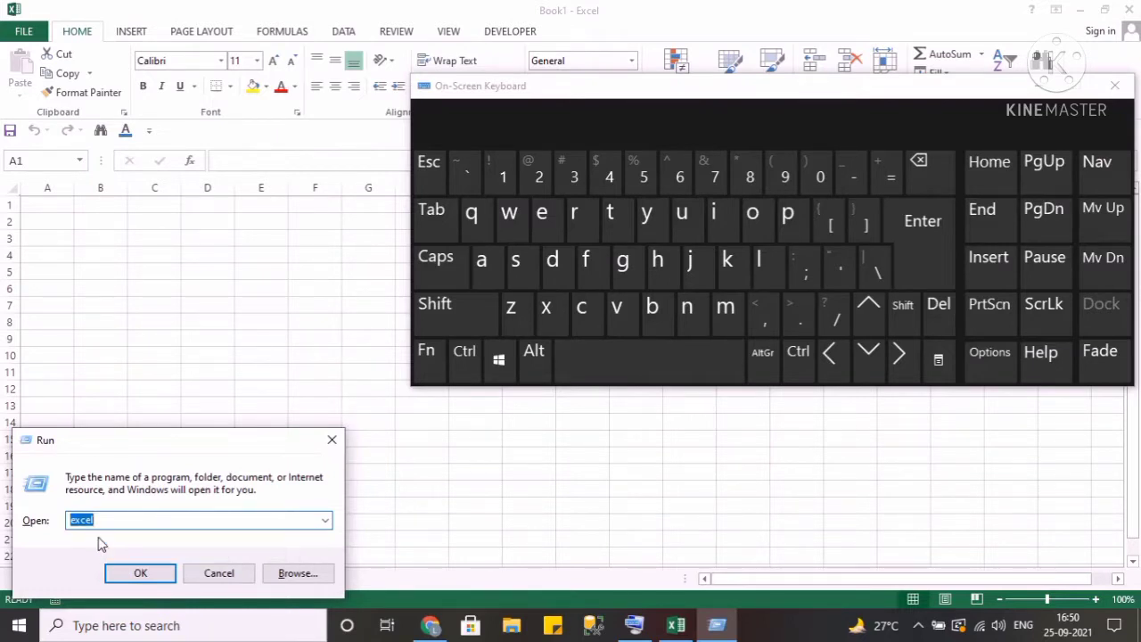
left_click(138, 572)
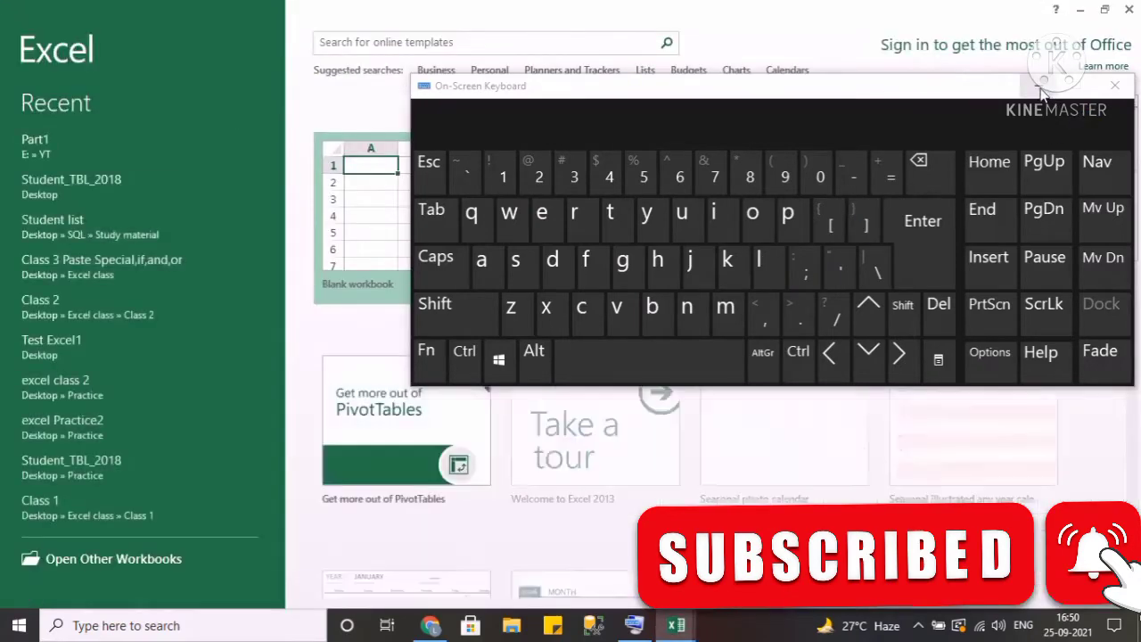
left_click(1040, 88)
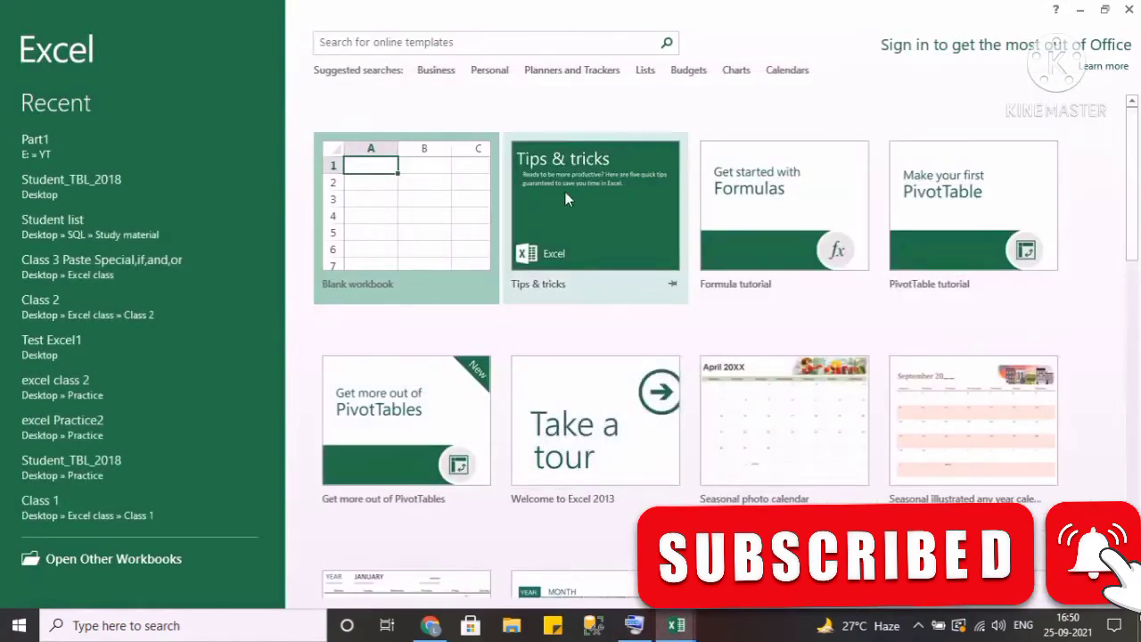
left_click(425, 232)
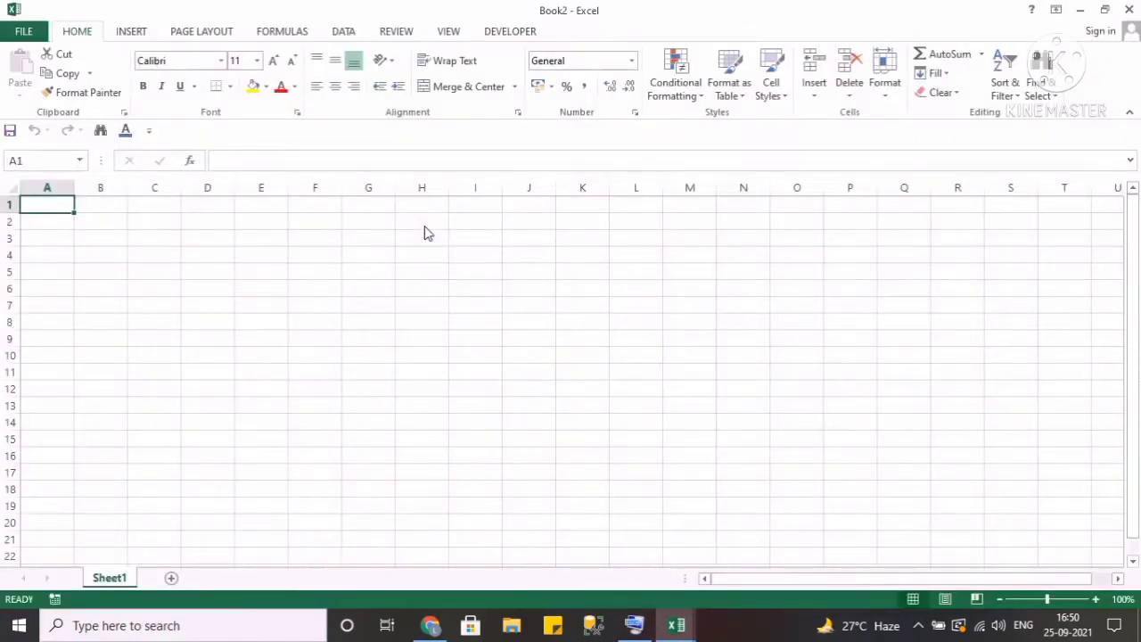
left_click(1130, 11)
Select columns A, F and K one at a time to show column selection.
left_click(49, 183)
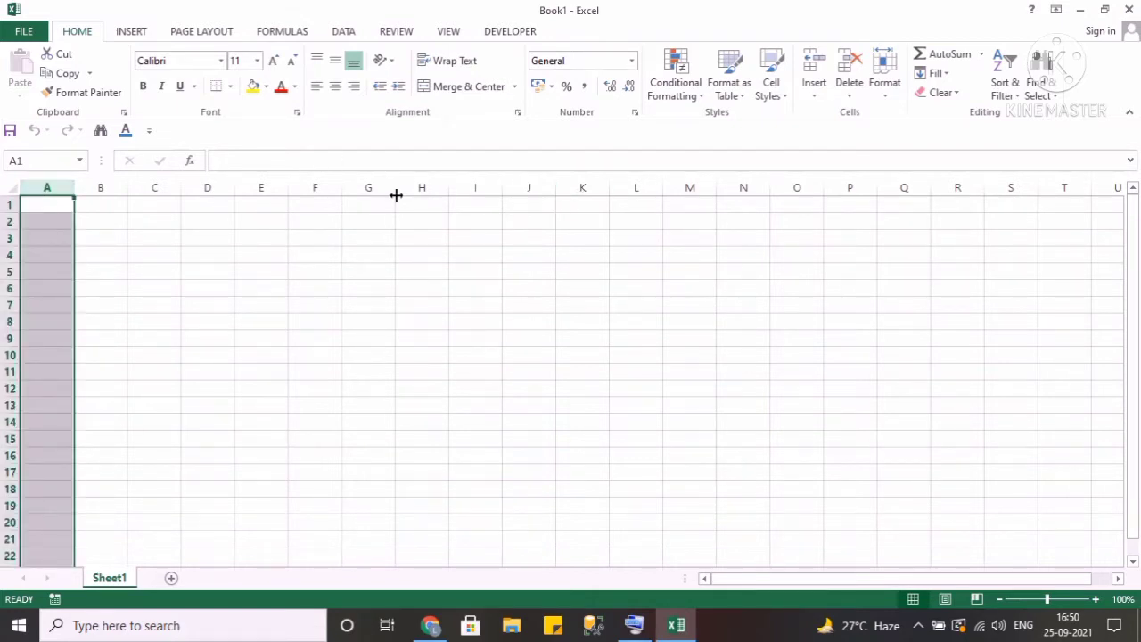
left_click(58, 185)
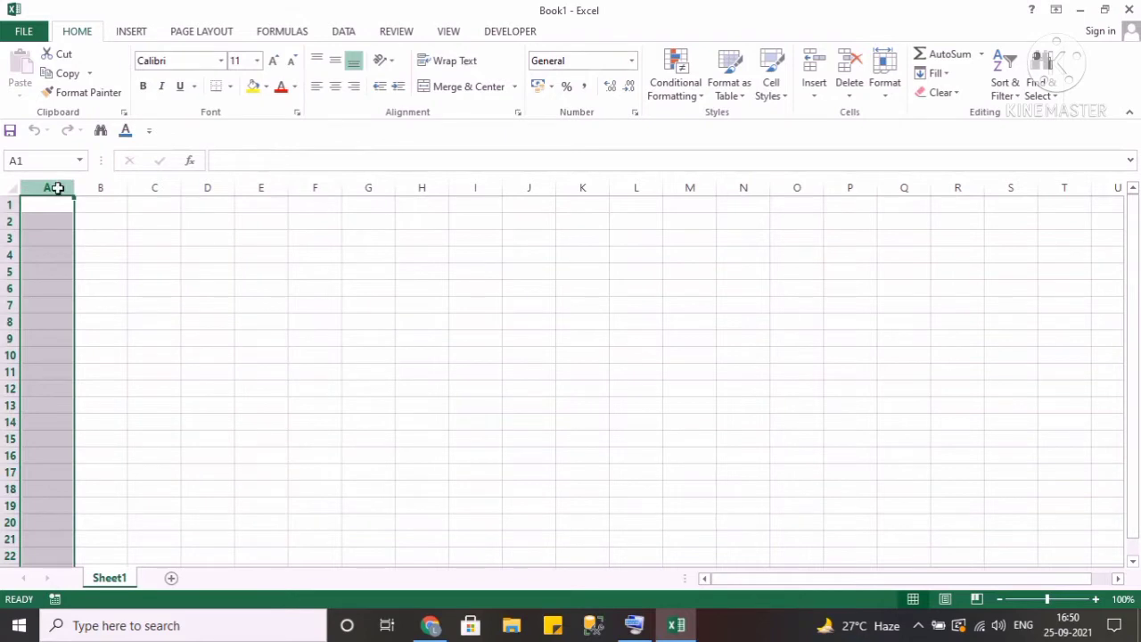
left_click(319, 188)
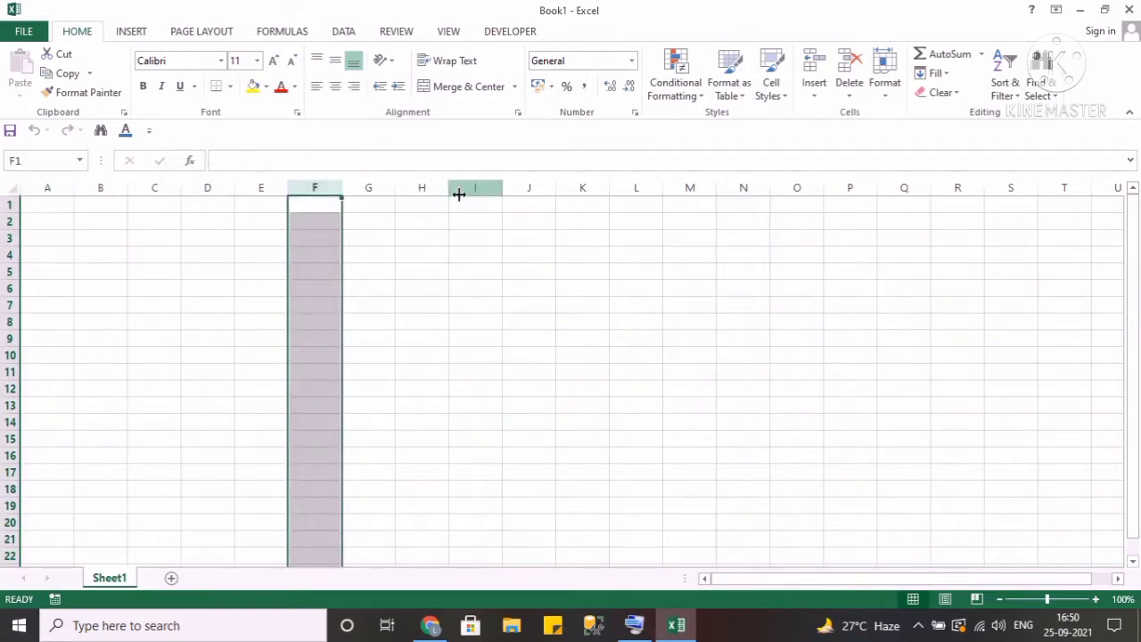
left_click(582, 189)
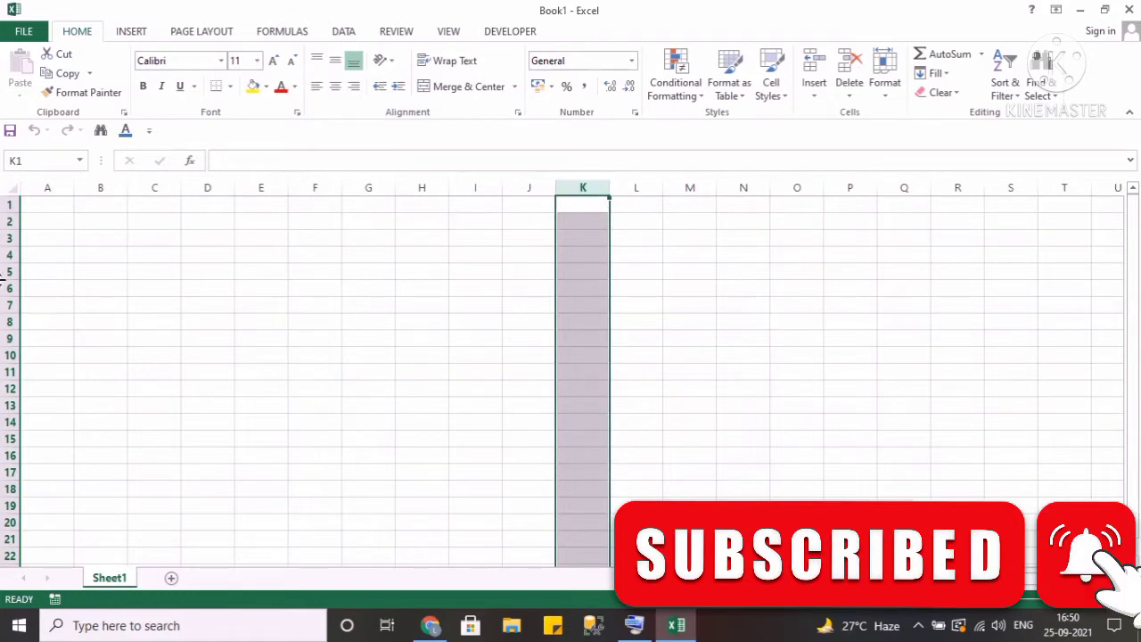
Select rows 1, 6 and 12 one at a time to show row selection.
left_click(10, 204)
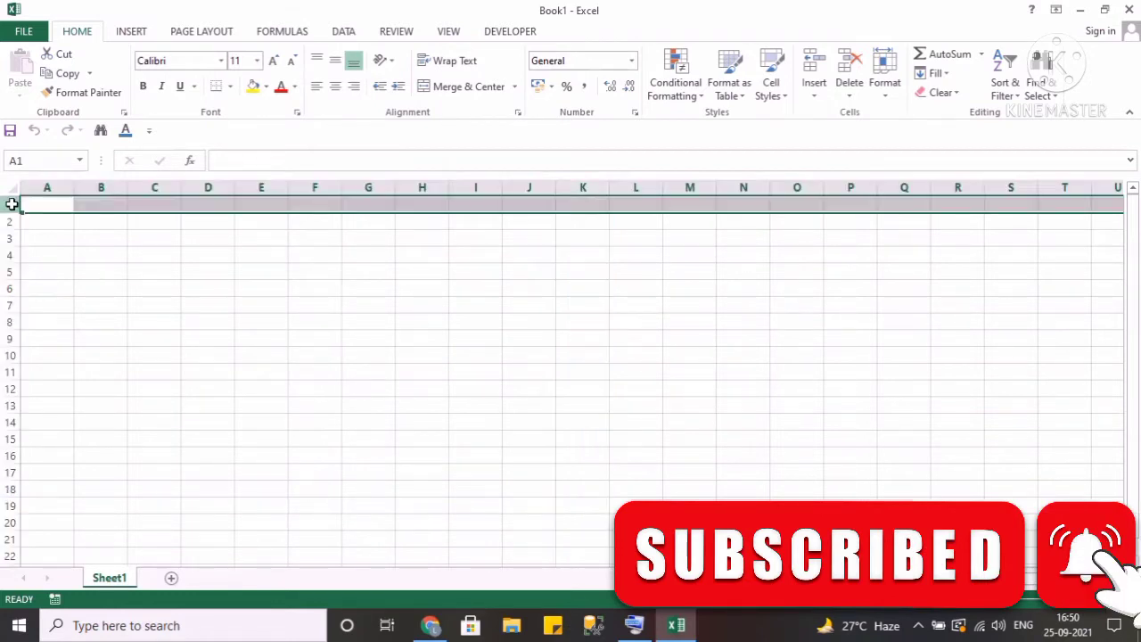
left_click(11, 287)
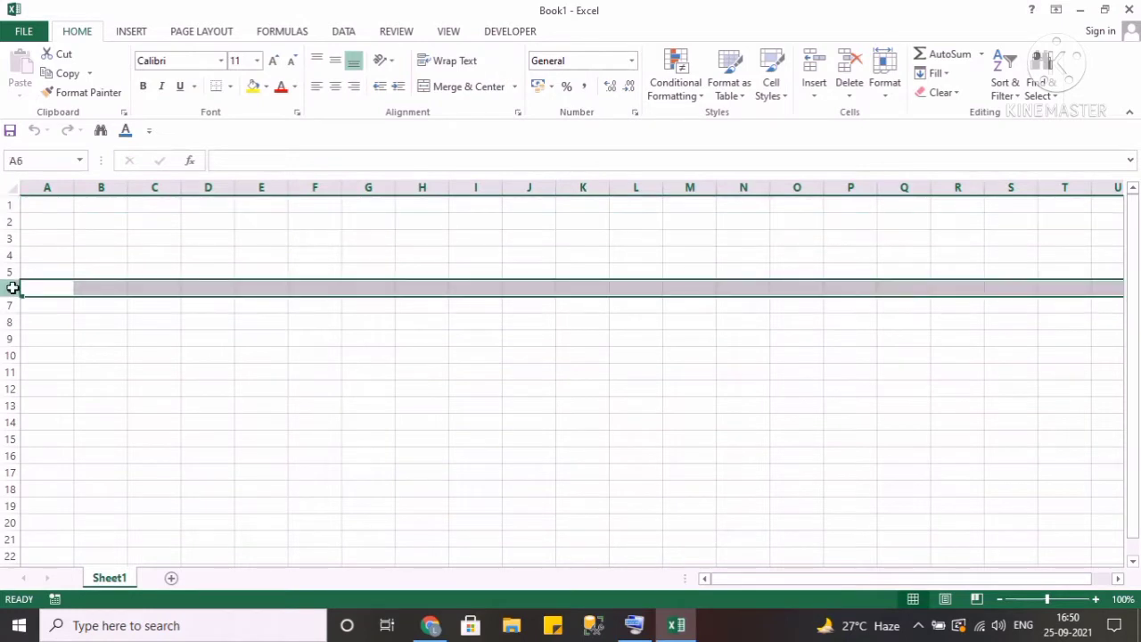
left_click(11, 389)
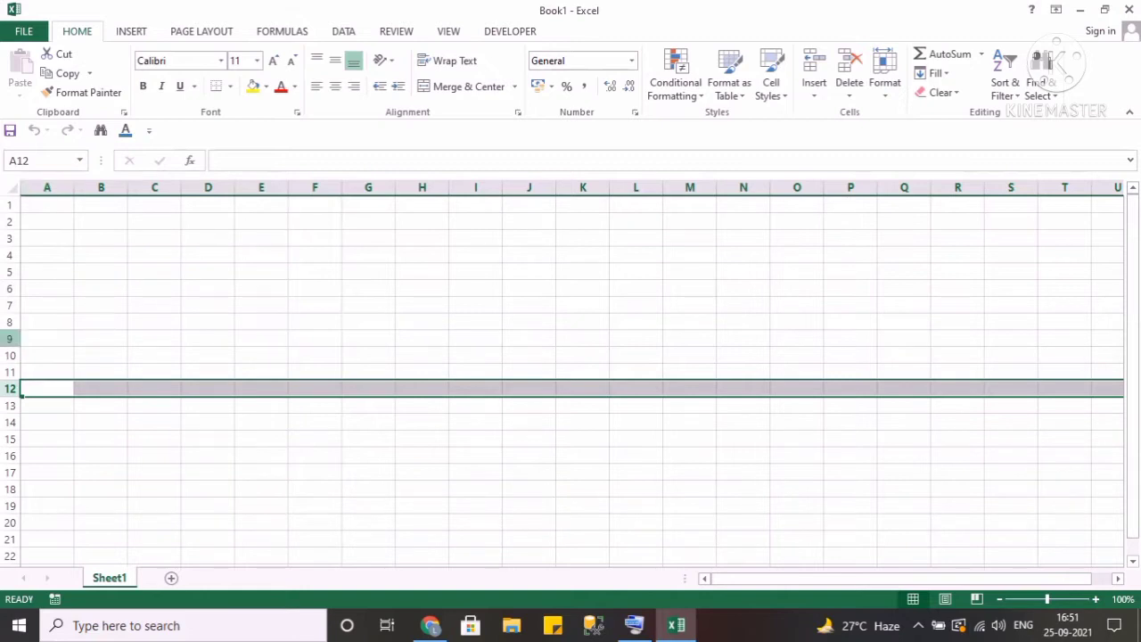
Select column A and look through the Insert, Formulas, Data and Review command sets before returning to Home.
left_click(54, 189)
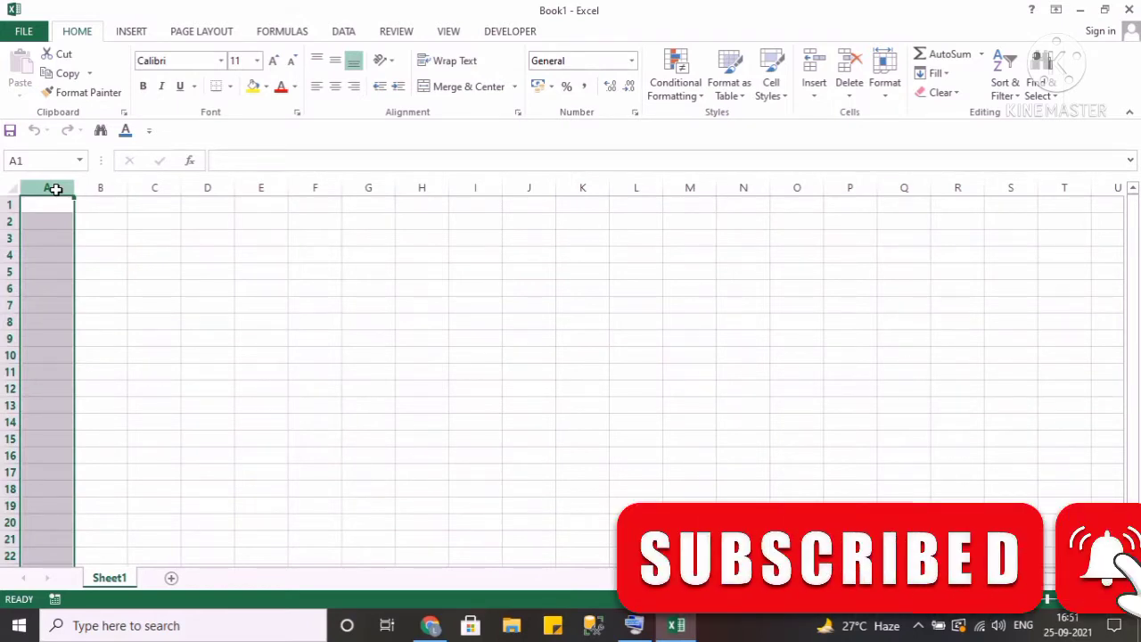
left_click(130, 35)
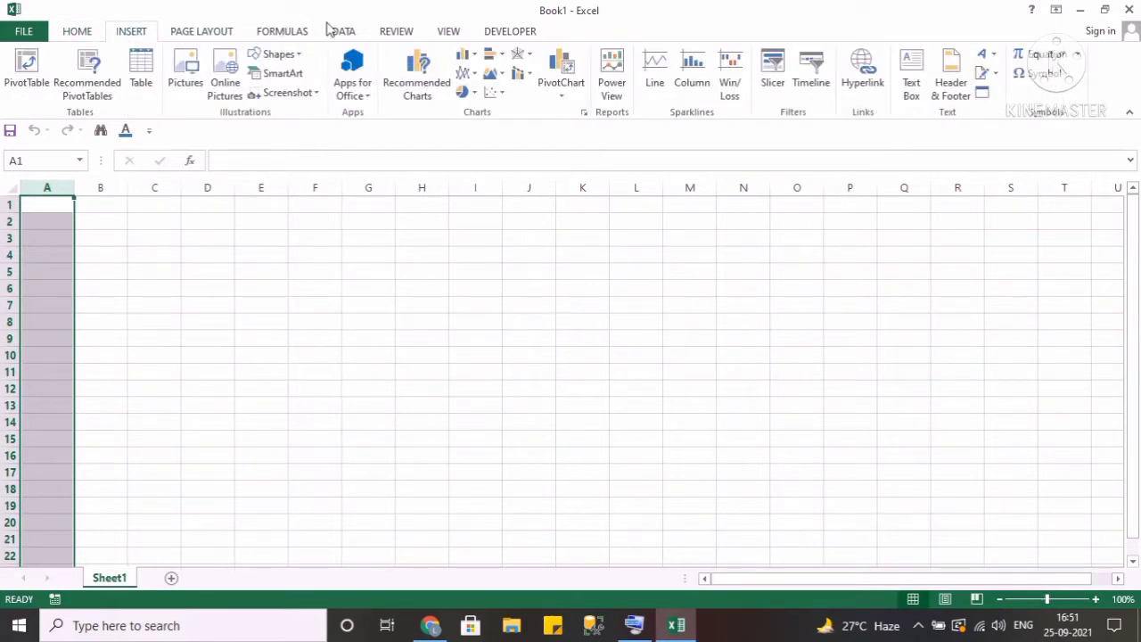
left_click(299, 36)
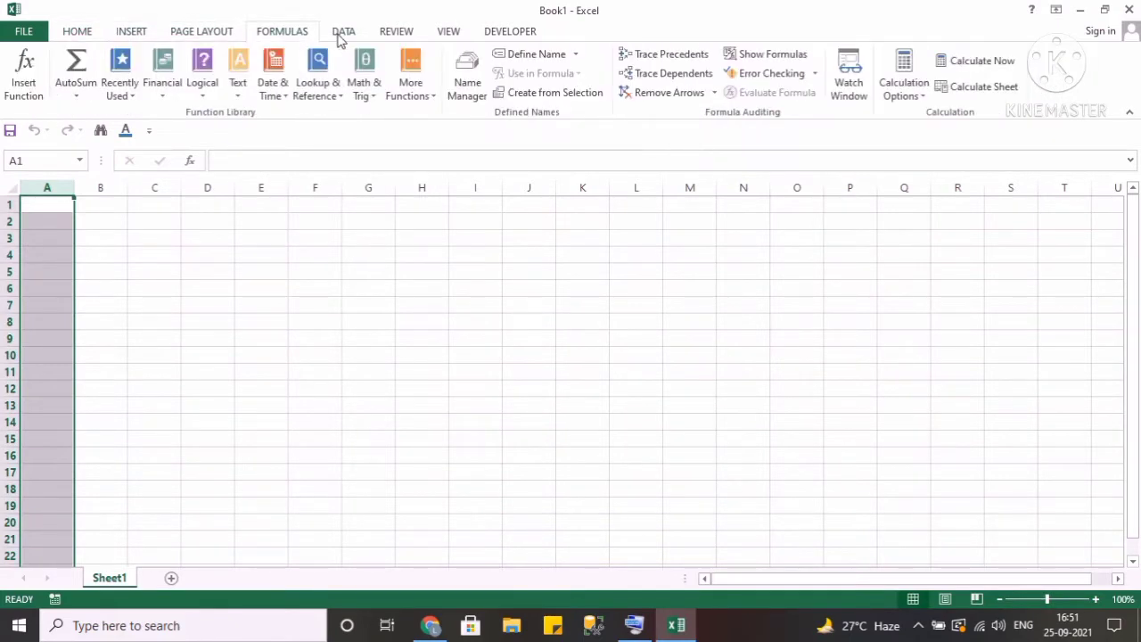
left_click(341, 39)
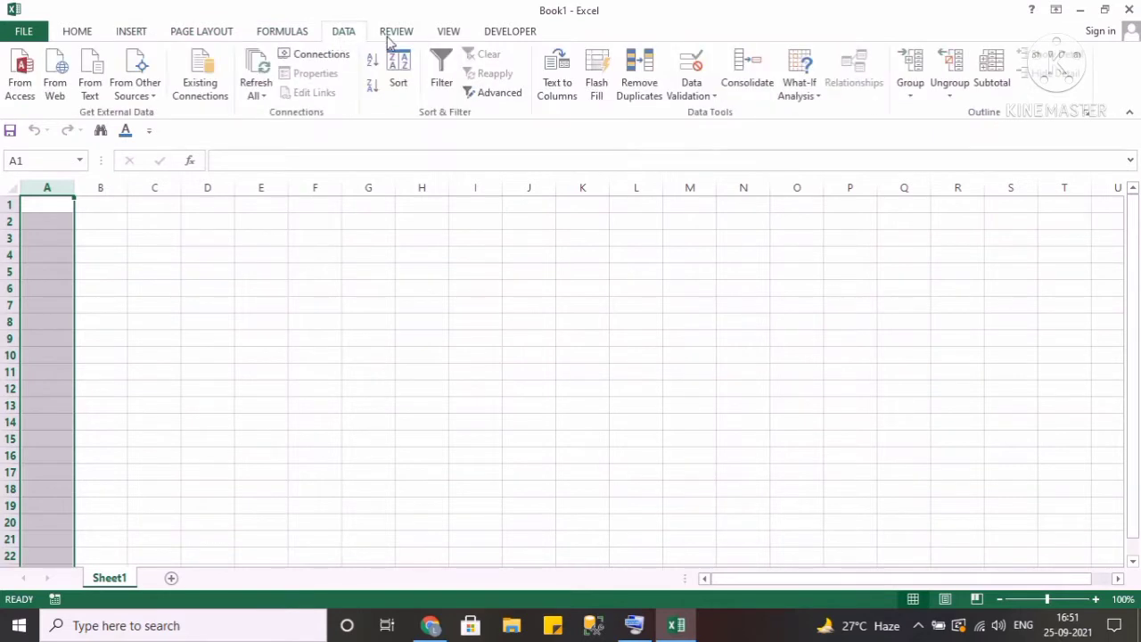
left_click(389, 40)
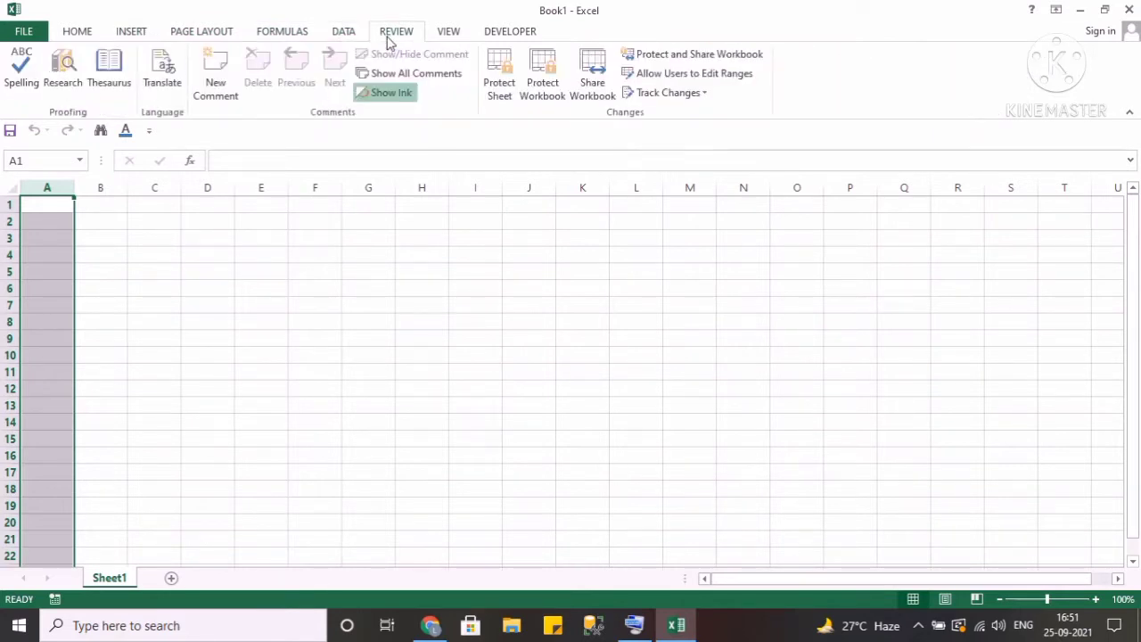
left_click(97, 35)
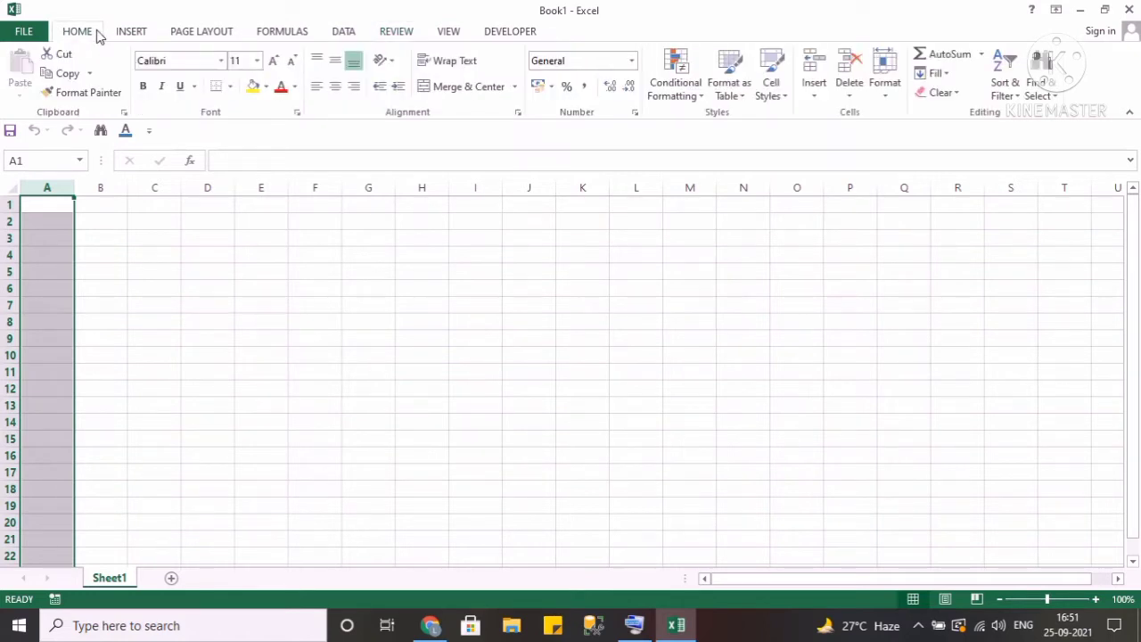
Select cell B1 and move the selection back to cell A1.
left_click(105, 206)
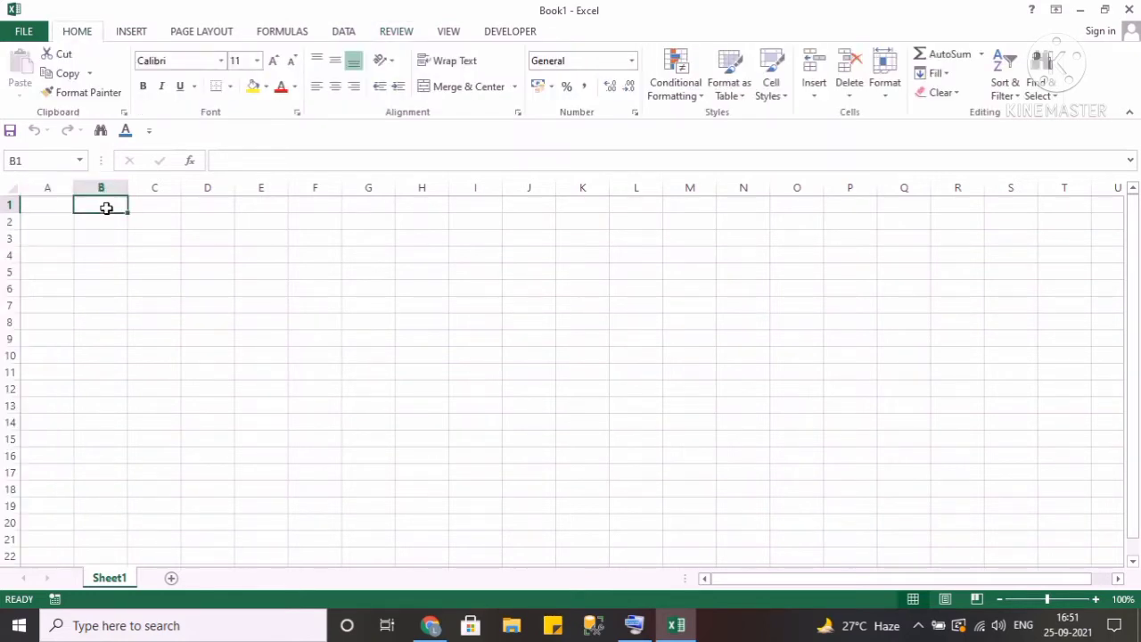
key("Left")
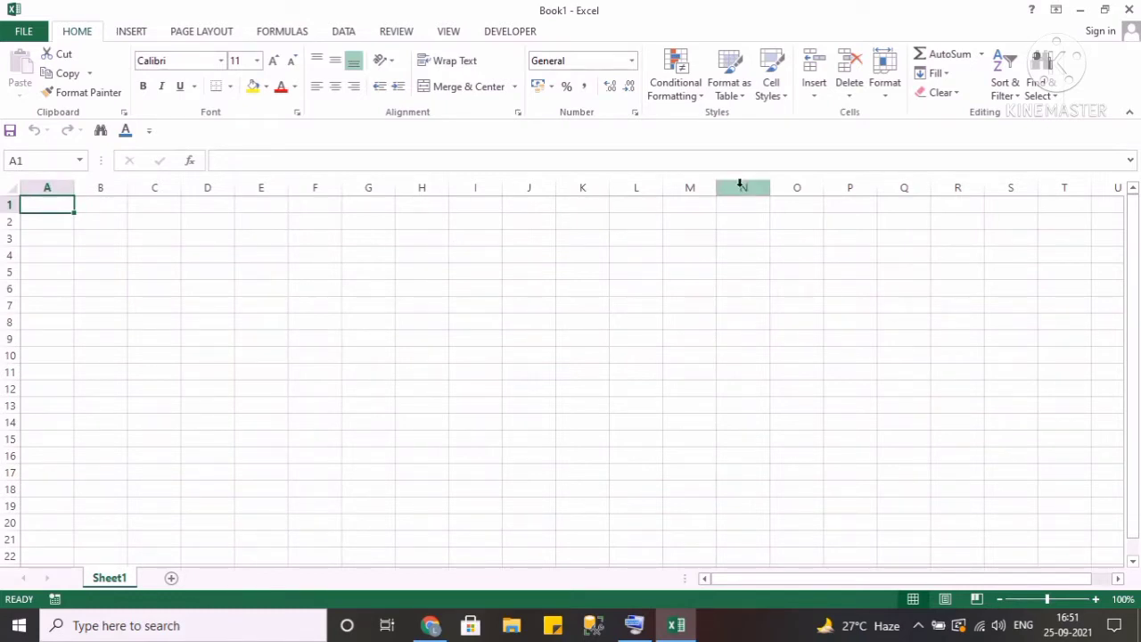
Close Excel and open the Student_TBL_2018 workbook from the desktop.
left_click(1129, 12)
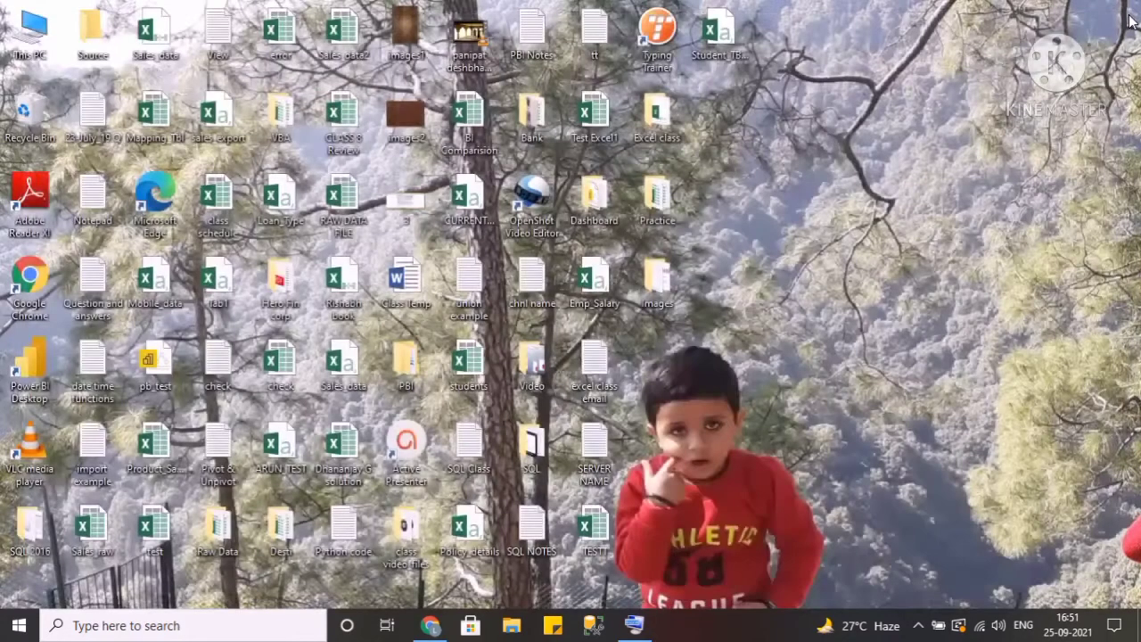
left_click(737, 59)
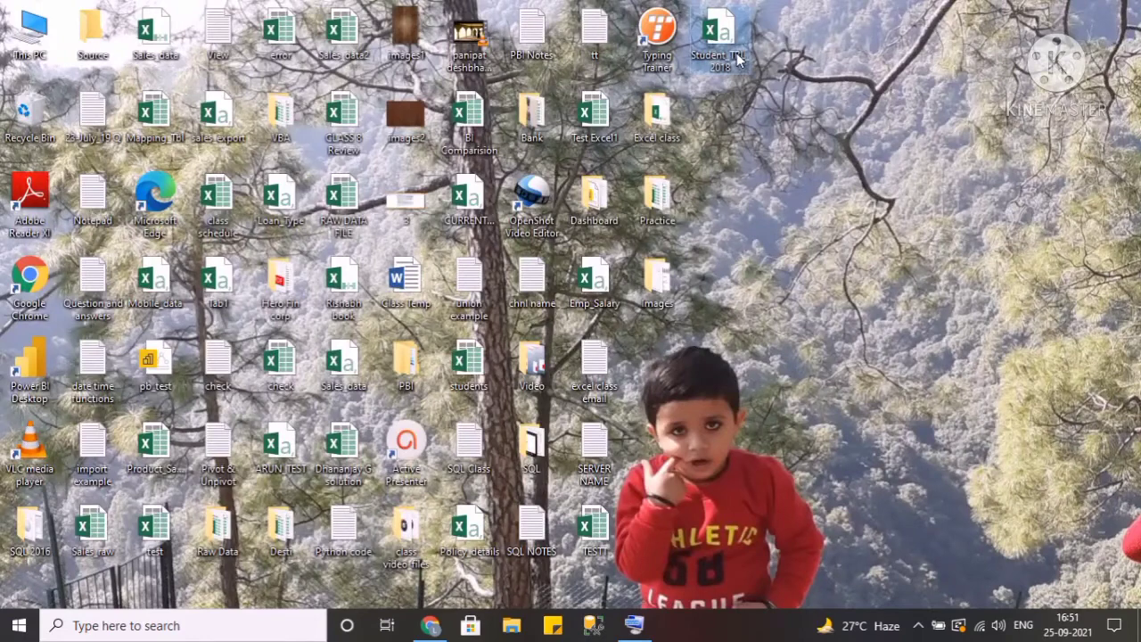
double_click(737, 59)
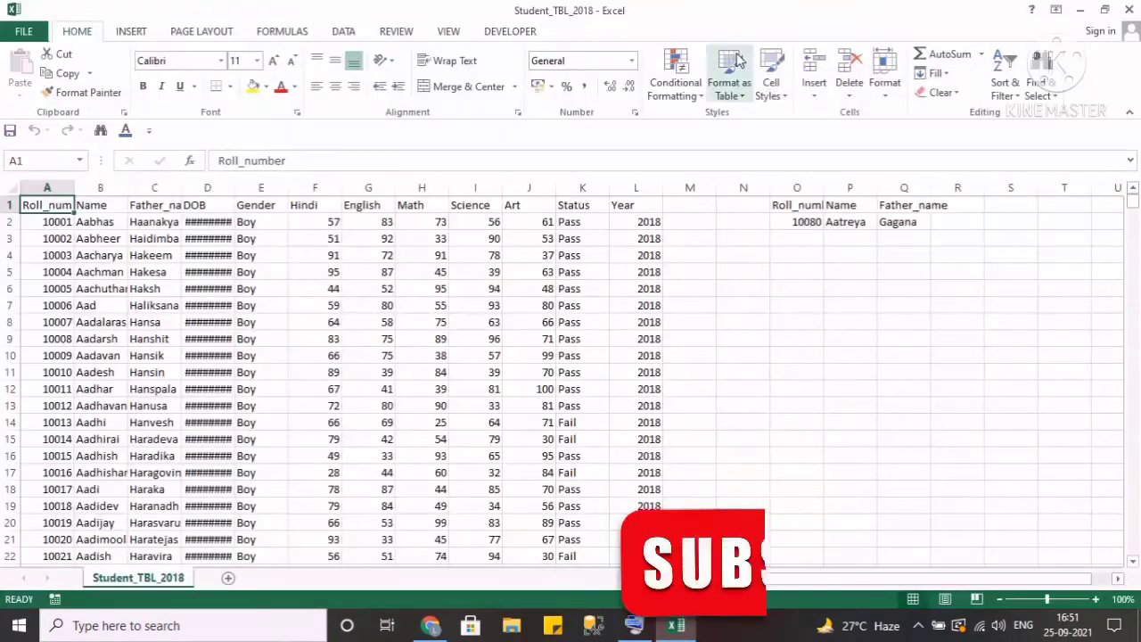
Clear the contents of cells O1 to Q2.
left_click_drag(789, 206, 902, 223)
key("Delete")
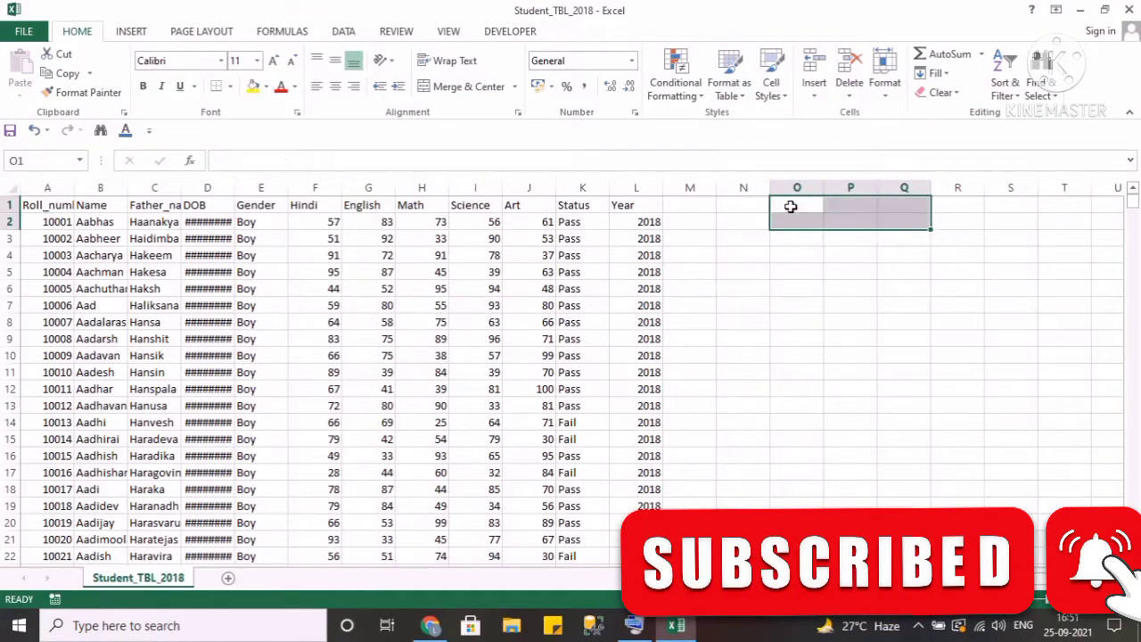
Select the whole data range from A1 and AutoFit its column widths, returning to cell A1.
key("ctrl+Home")
key("ctrl+shift+Right")
key("ctrl+shift+Down")
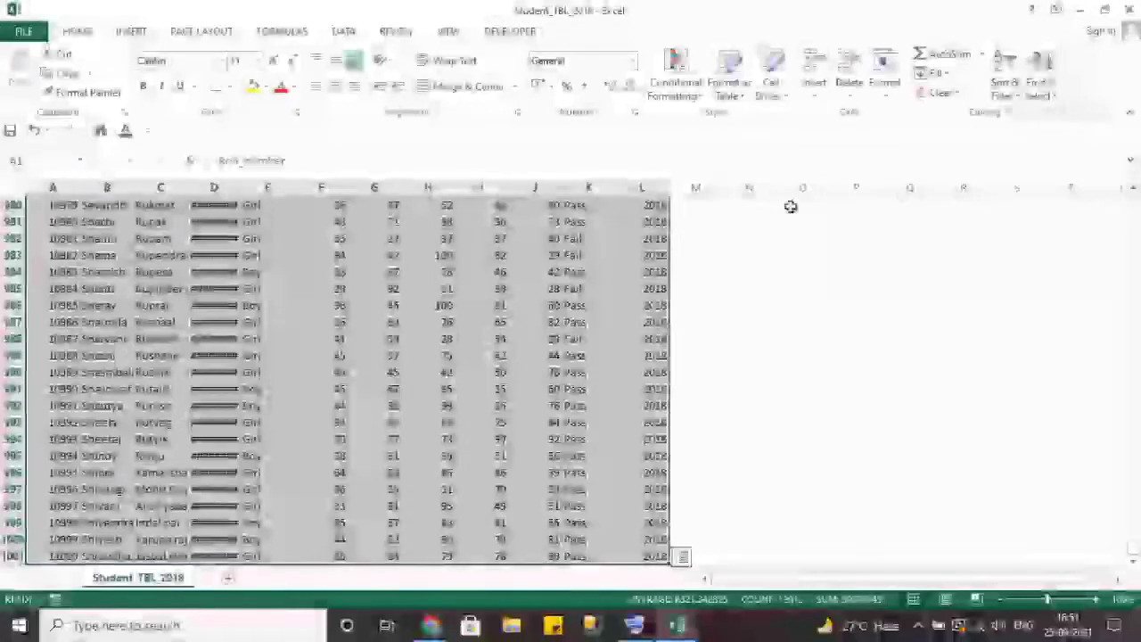
key("alt+h")
key("o")
key("i")
key("ctrl+Home")
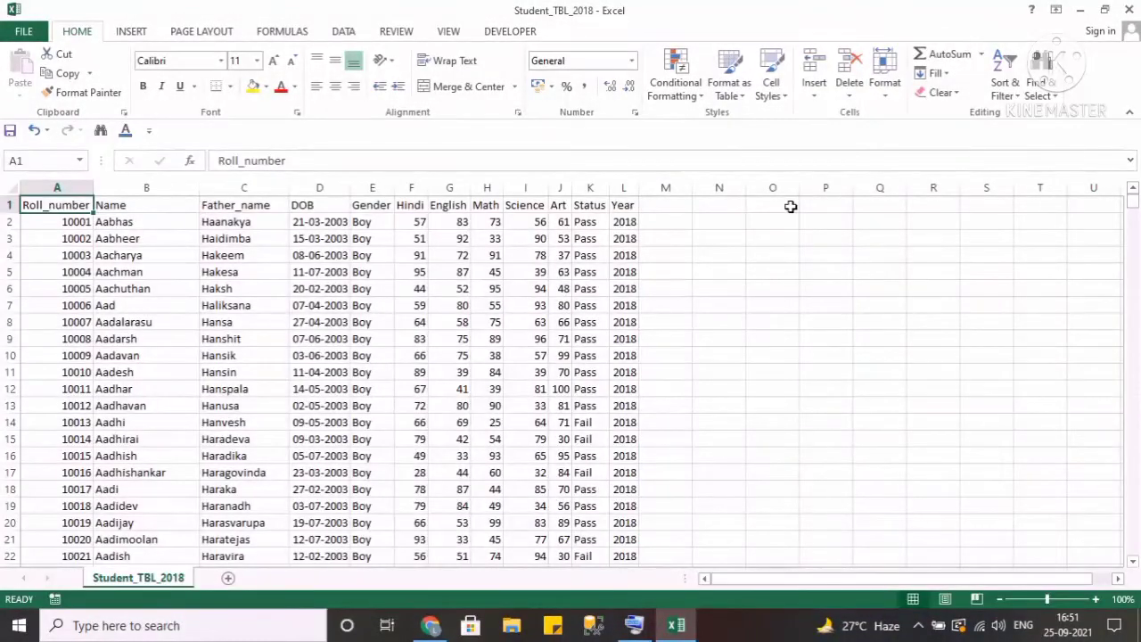
Move cell by cell along the header row to the Year column and back to cell A1.
key("Right")
key("Right")
key("Right")
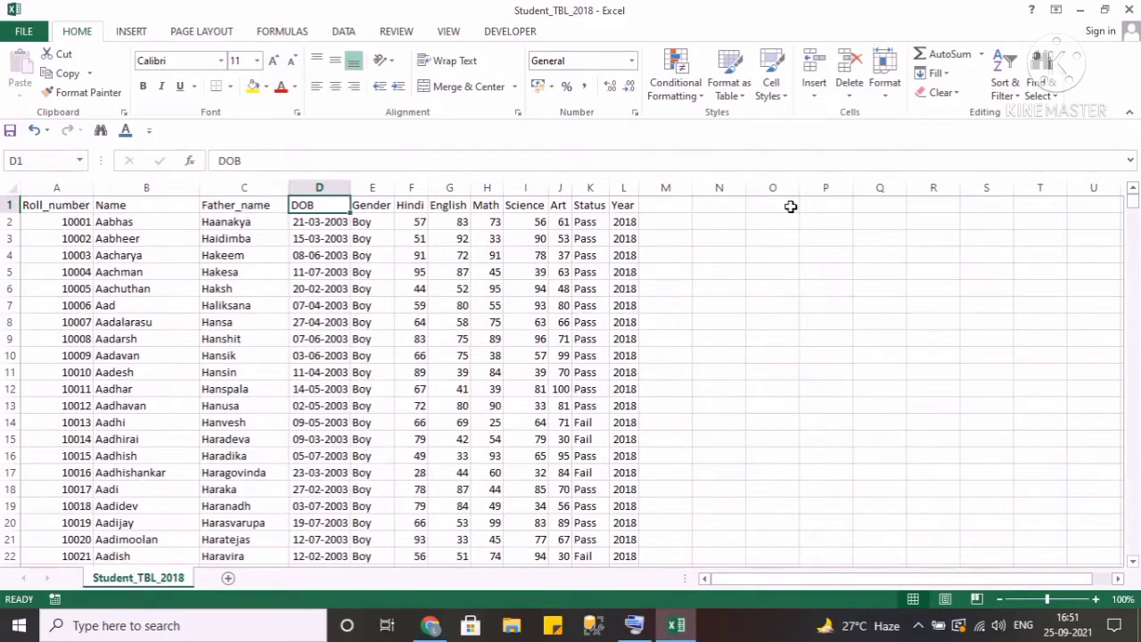
key("Right")
key("Right")
key("Right")
key("Right")
key("Right")
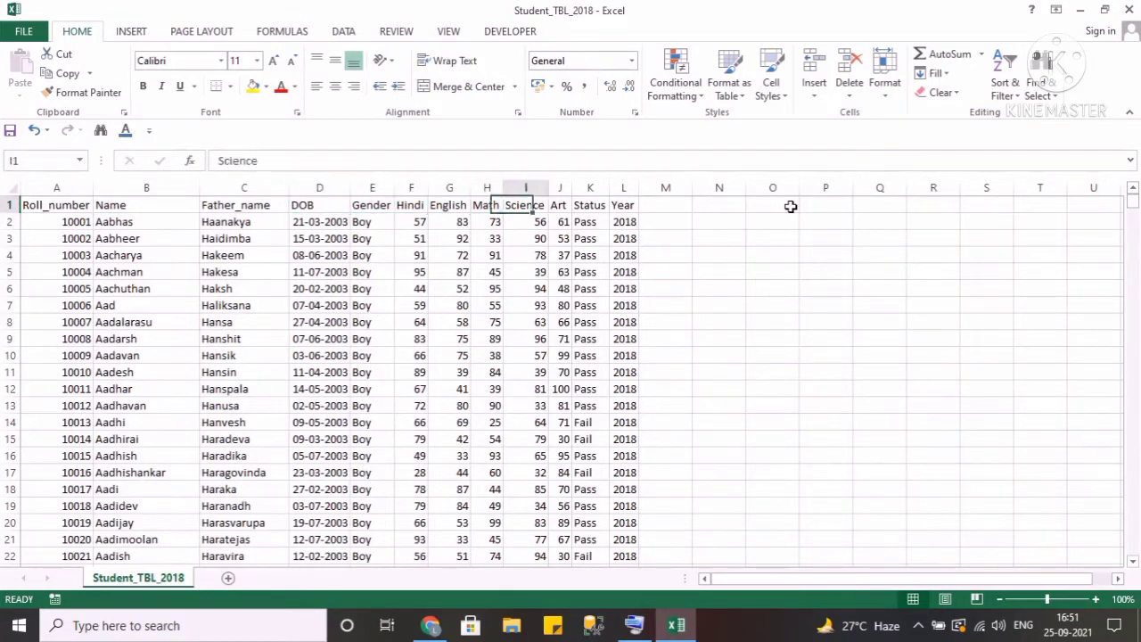
key("Left")
key("Left")
key("Left")
key("Right")
key("Right")
key("Right")
key("Right")
key("Right")
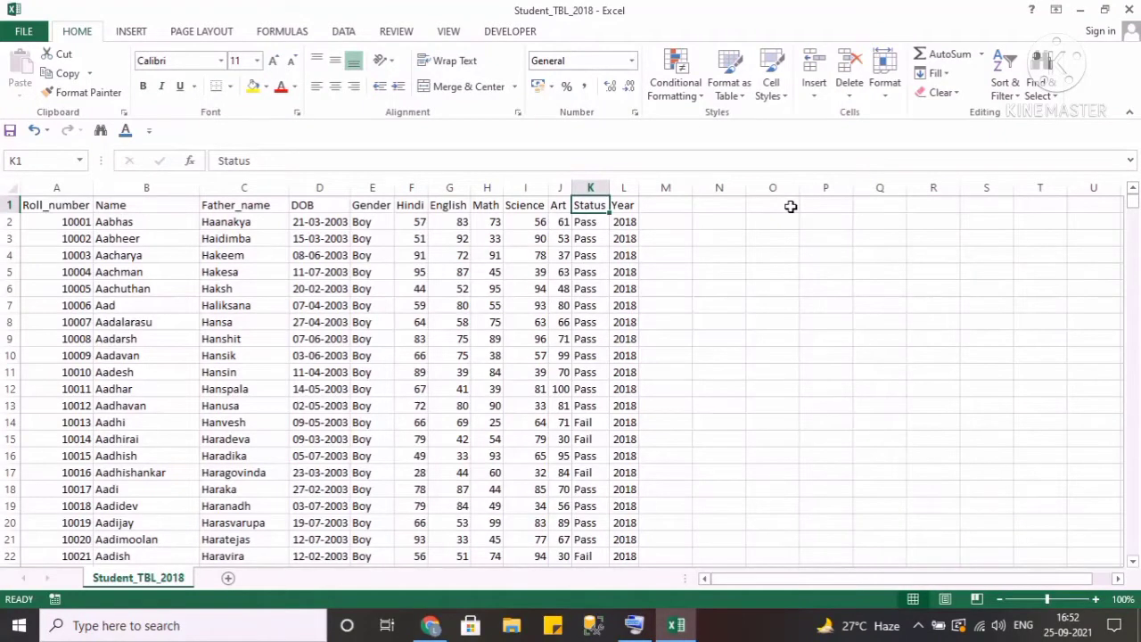
key("Right")
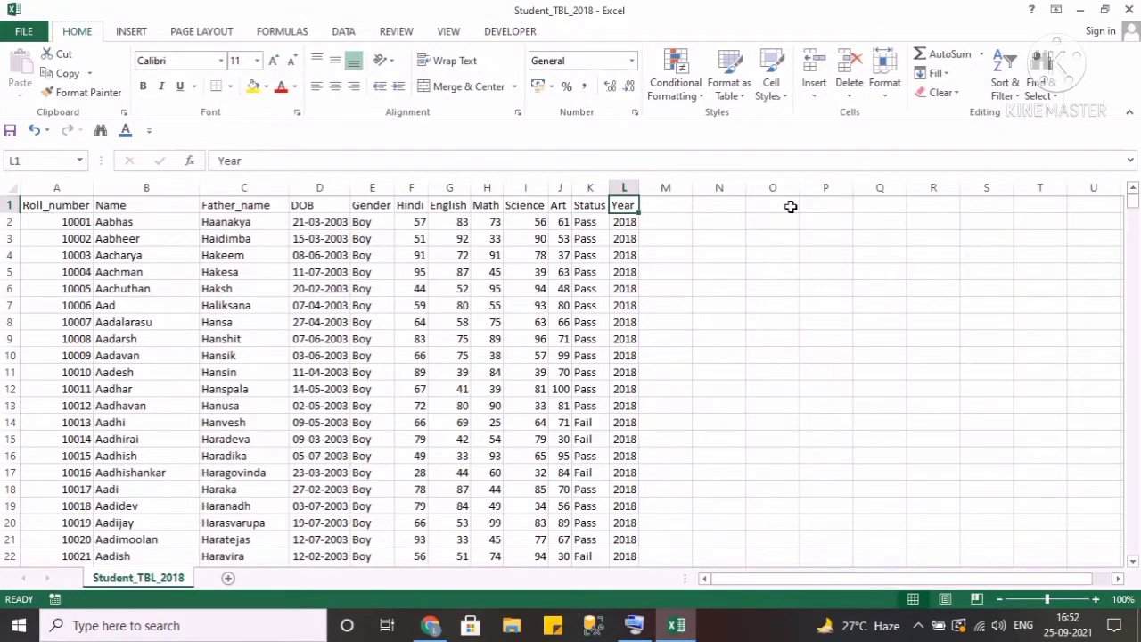
key("Home")
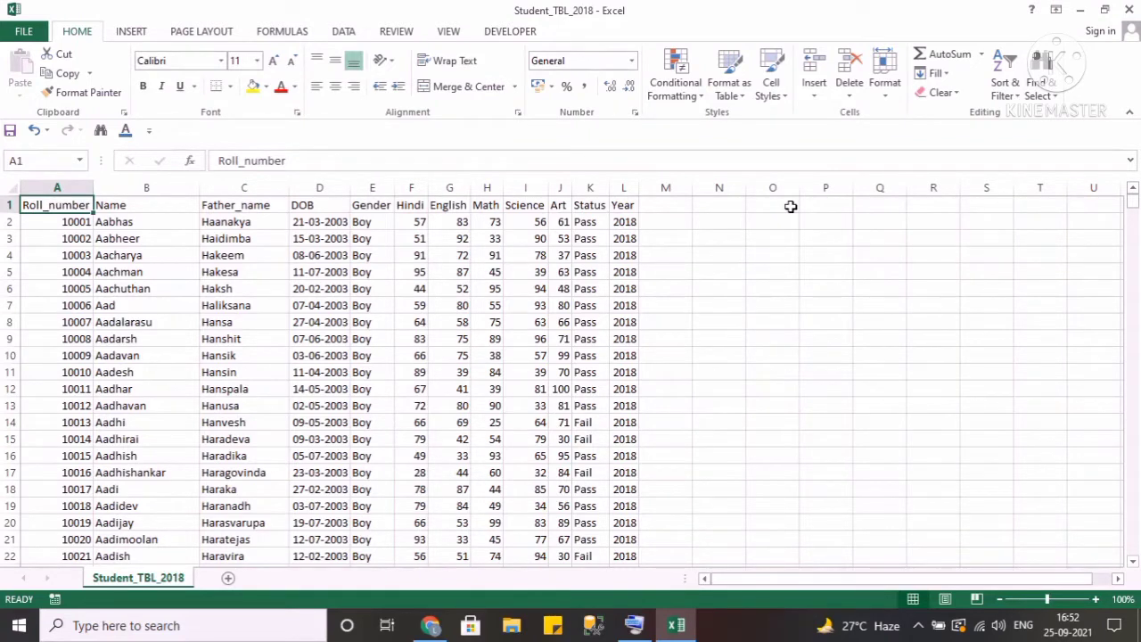
Select the header row cells, then create a new blank workbook.
key("ctrl+shift+Right")
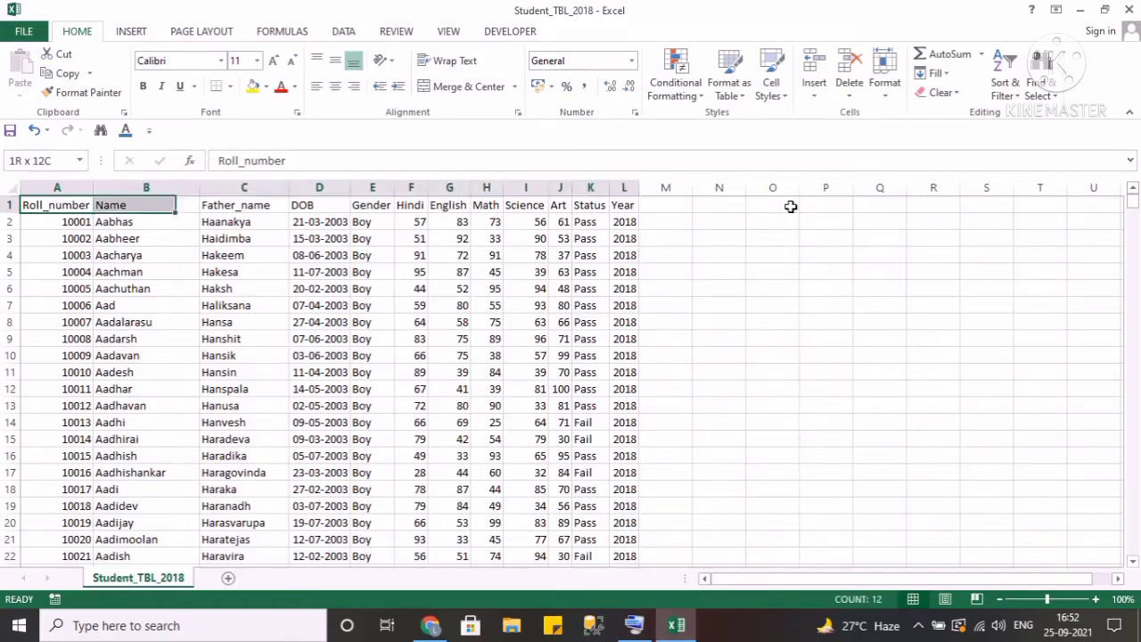
key("shift+Down")
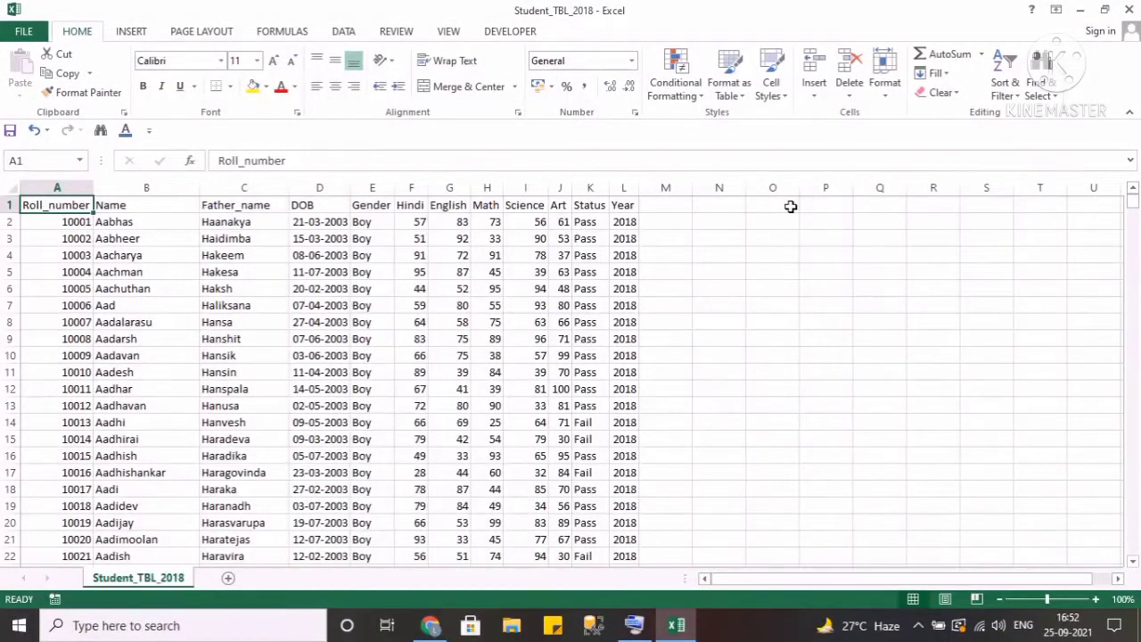
key("ctrl+n")
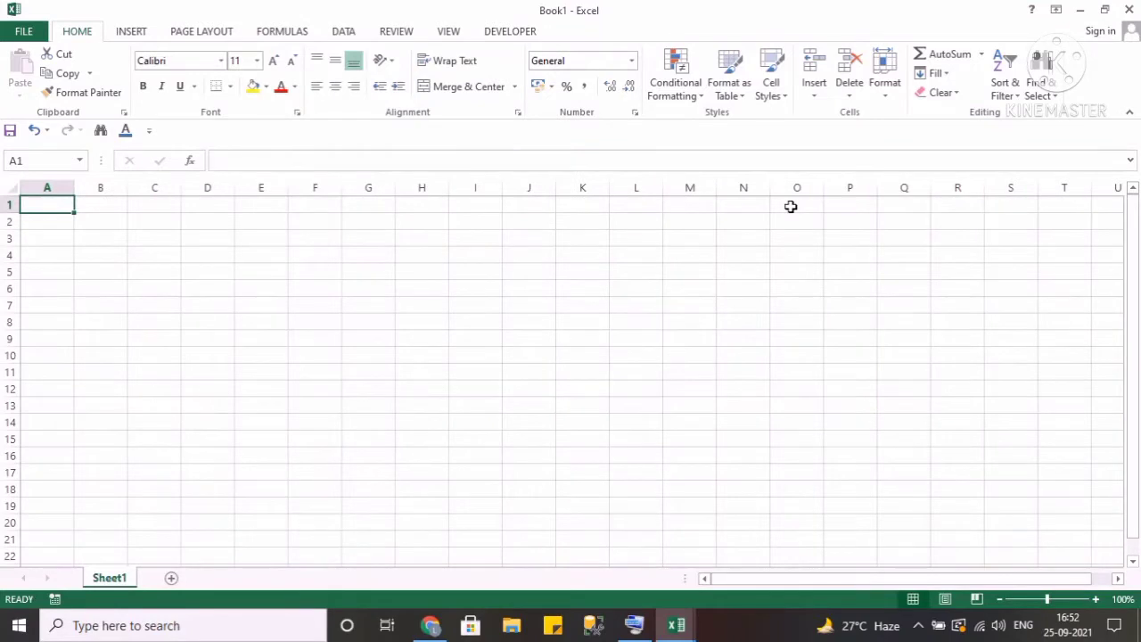
Enter Ctrl+N in cell K1 of the new workbook.
key("Right")
key("Right")
key("Right")
key("Right")
key("Right")
key("Right")
key("Right")
key("Right")
key("Right")
key("Right")
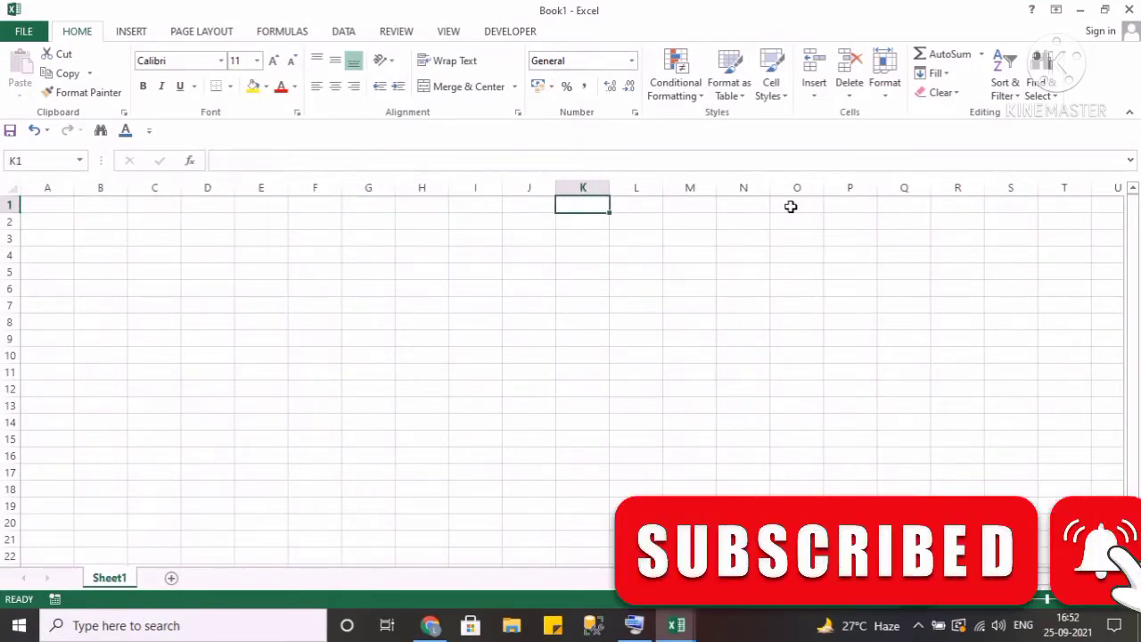
type("CT")
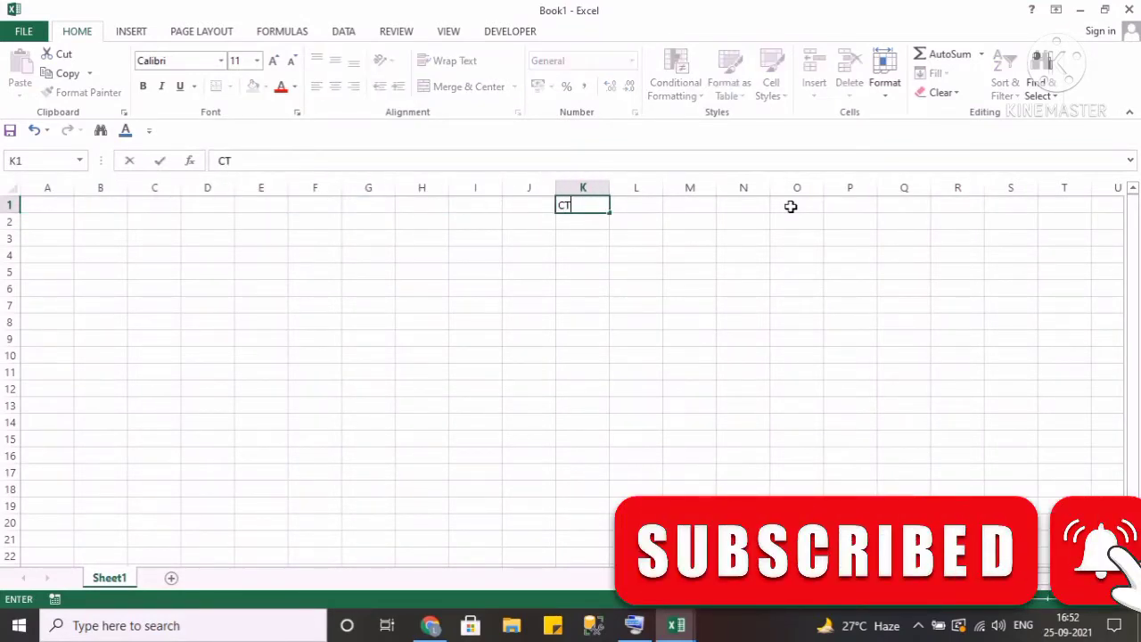
type("trl+N")
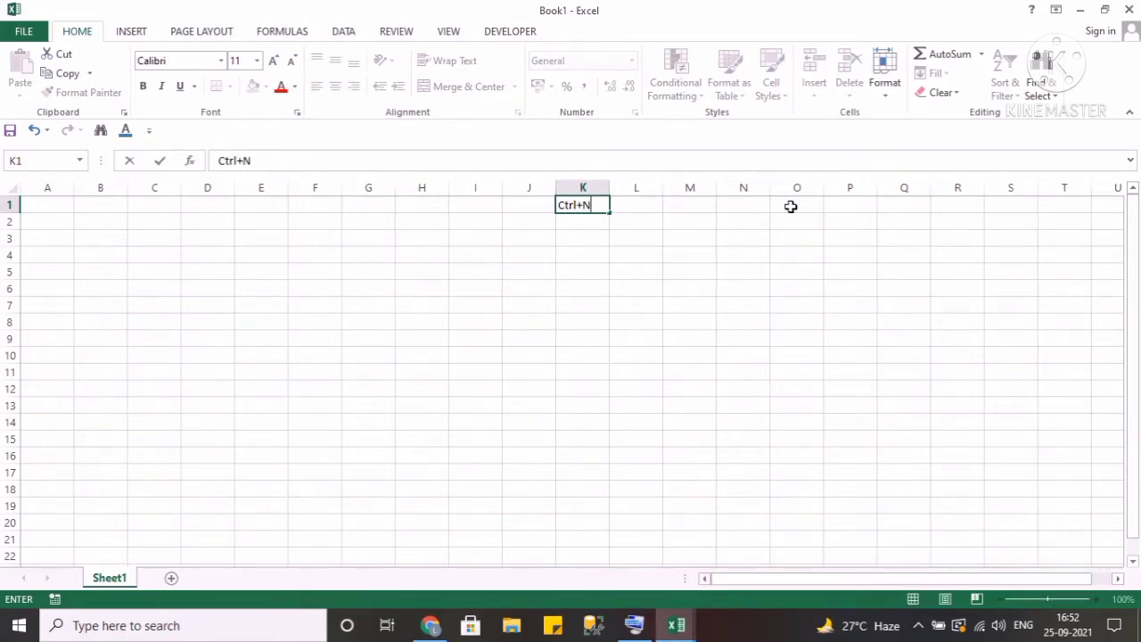
key("Return")
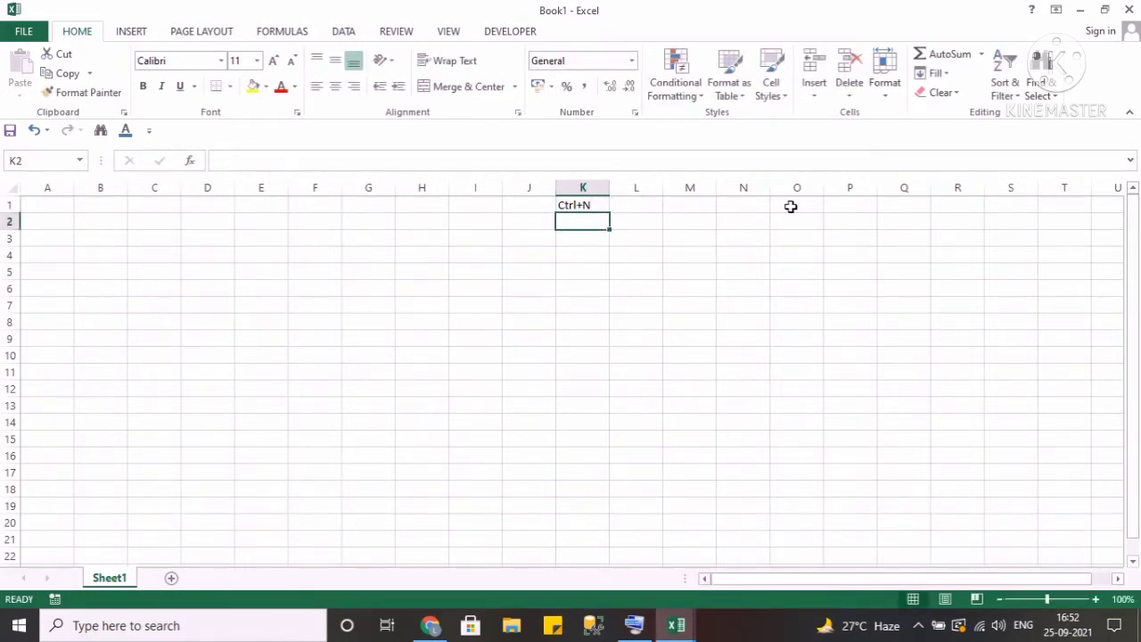
Enter new excel file in cell J1.
key("Up")
key("Left")
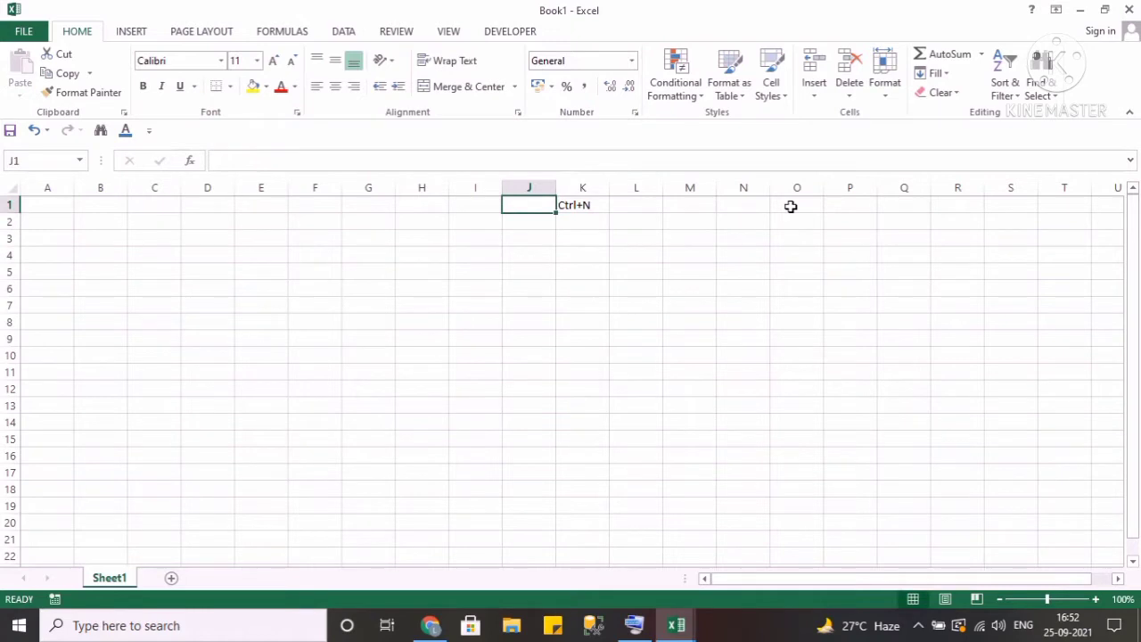
type("new excel")
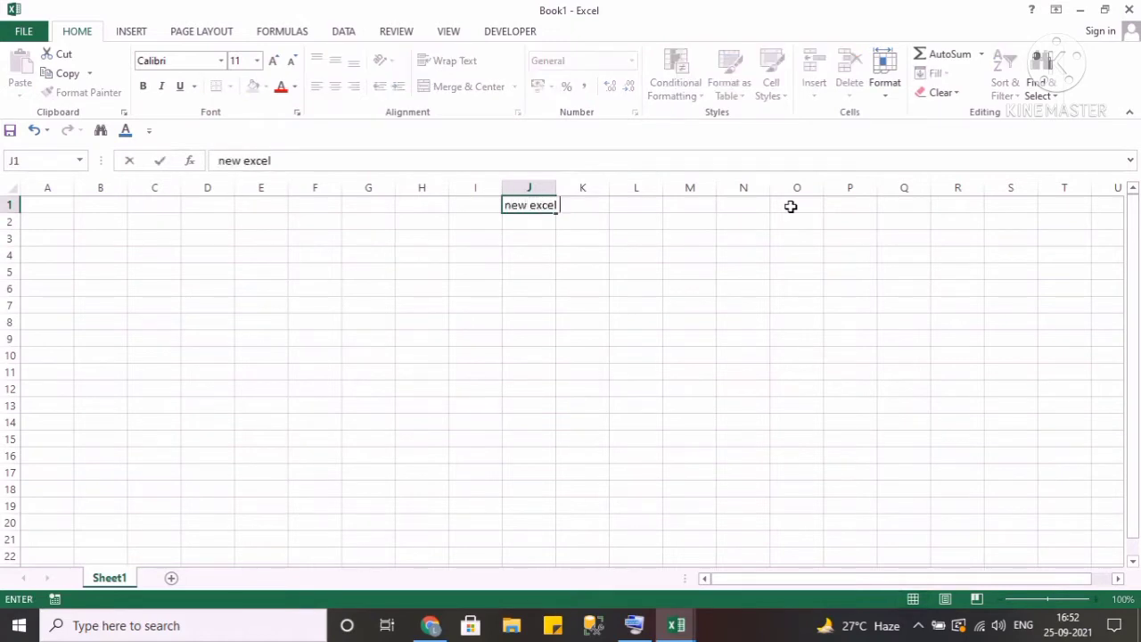
type(" file")
key("Return")
AutoFit the width of column K and give cell K1 a yellow fill.
key("Up")
key("Right")
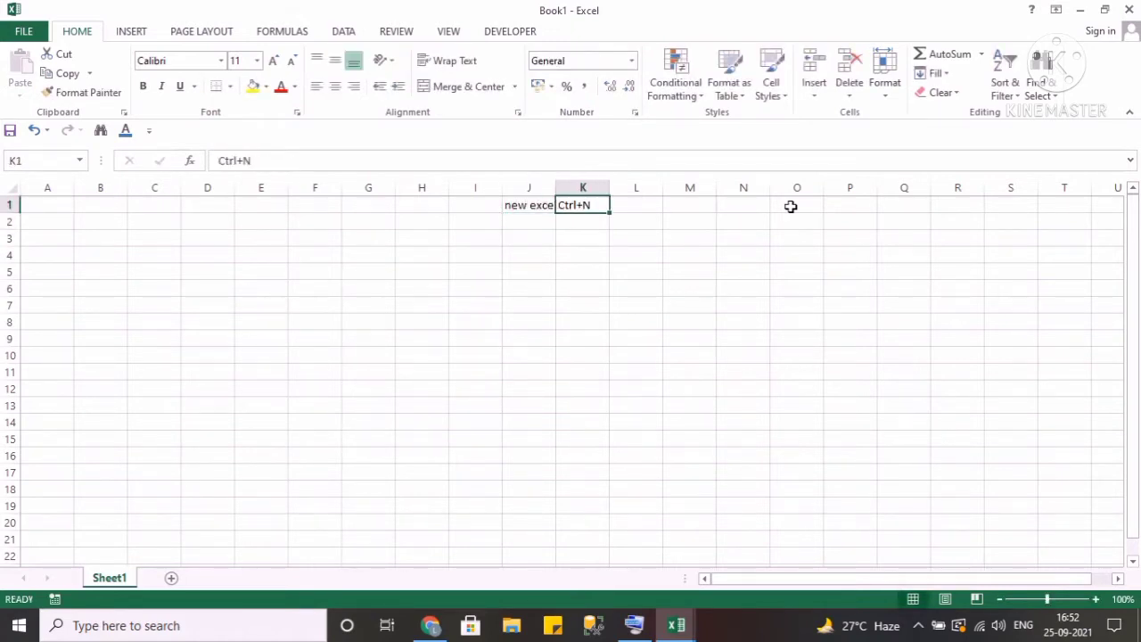
key("alt+o")
key("c")
key("a")
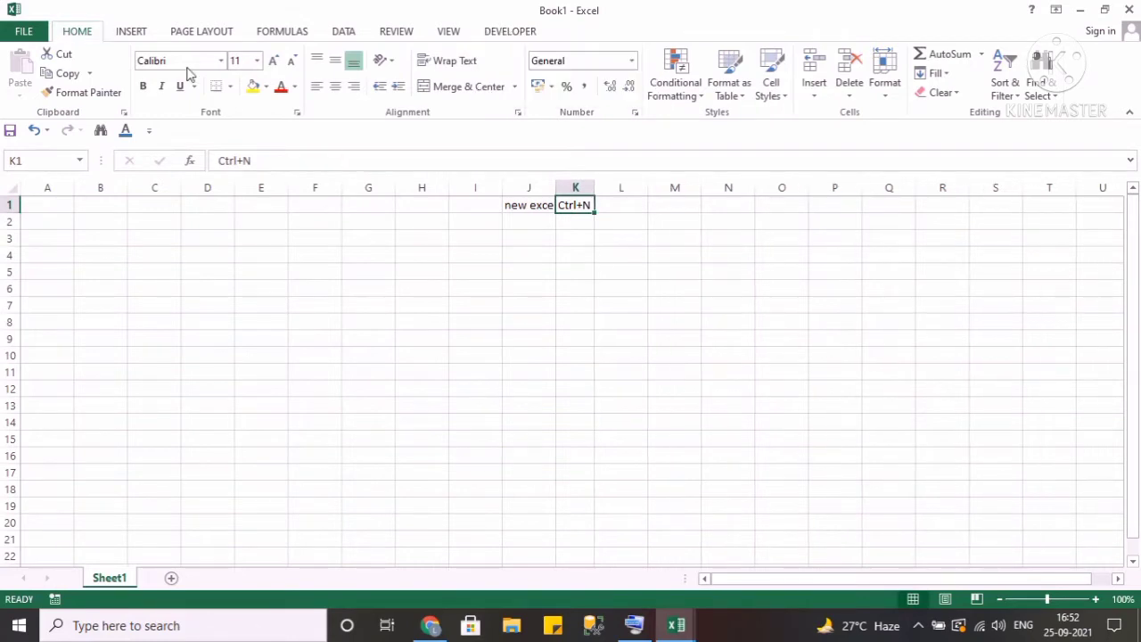
key("Left")
key("Left")
key("Left")
key("Left")
key("Left")
key("Left")
key("Left")
key("Left")
key("Left")
key("Left")
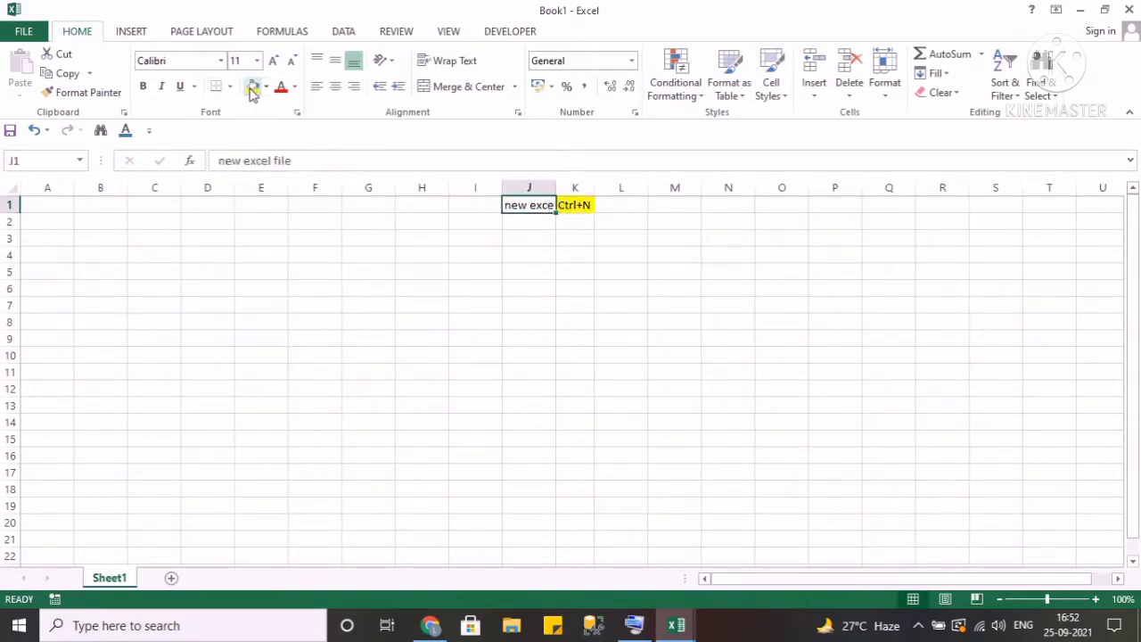
Switch to the Student_TBL_2018 workbook, select the entire data table from A1 and copy it.
key("alt+Tab")
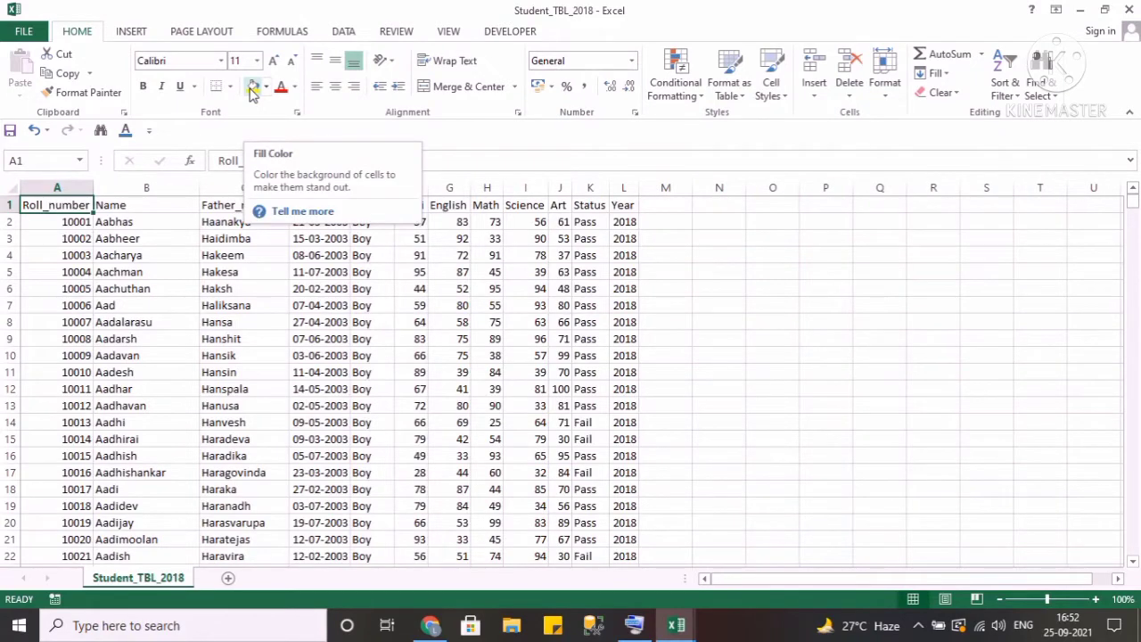
key("alt+Tab")
key("alt+Tab")
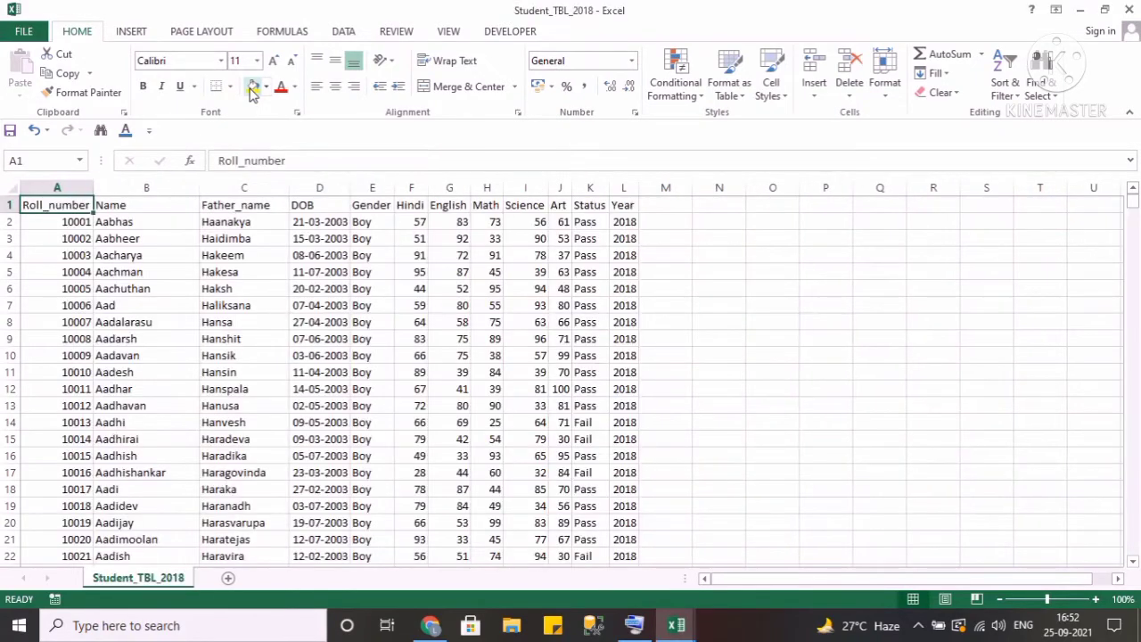
key("ctrl+n")
key("alt+Tab")
key("Right")
key("Left")
key("shift+Right")
key("shift+Right")
key("shift+Right")
key("shift+Right")
key("shift+Right")
key("shift+Right")
key("shift+Right")
key("shift+Right")
key("shift+Right")
key("shift+Right")
key("shift+Right")
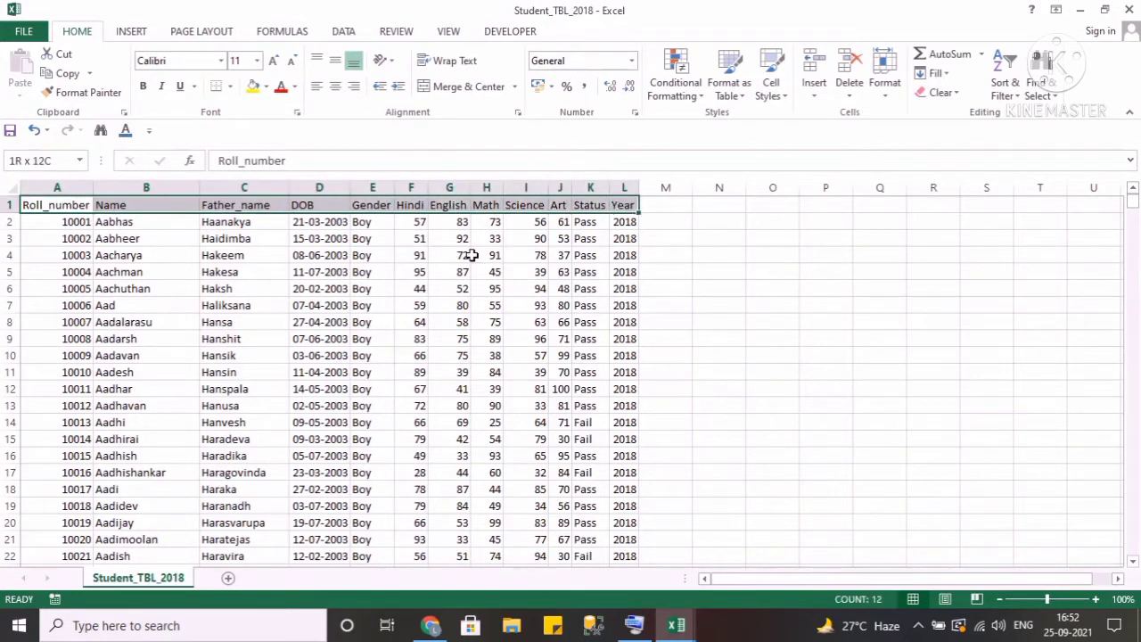
key("ctrl+shift+Down")
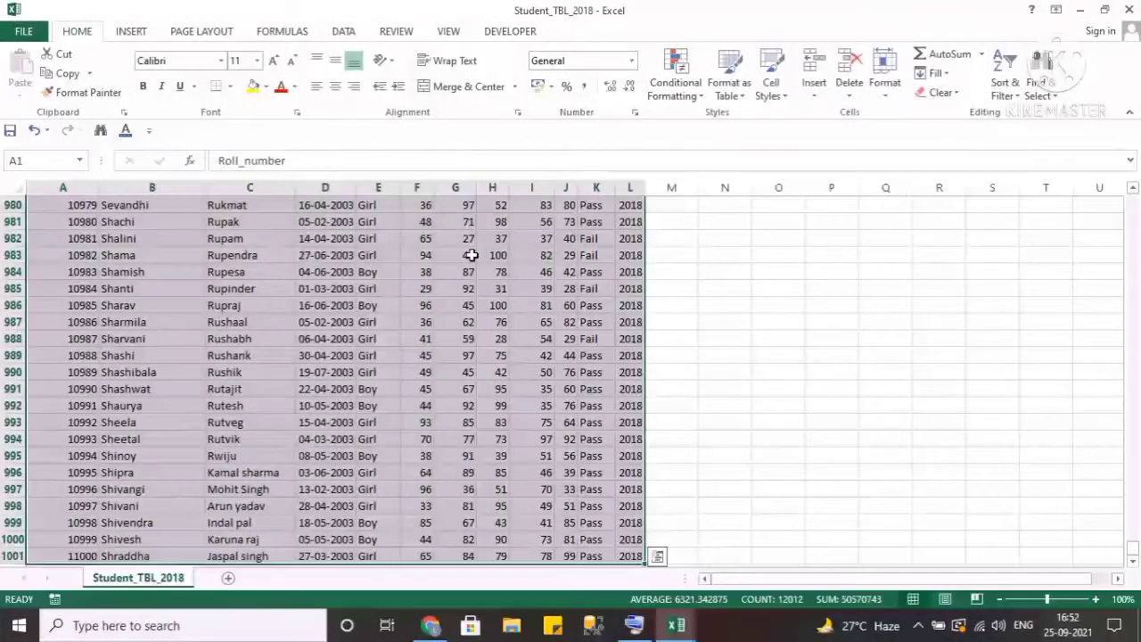
key("ctrl+c")
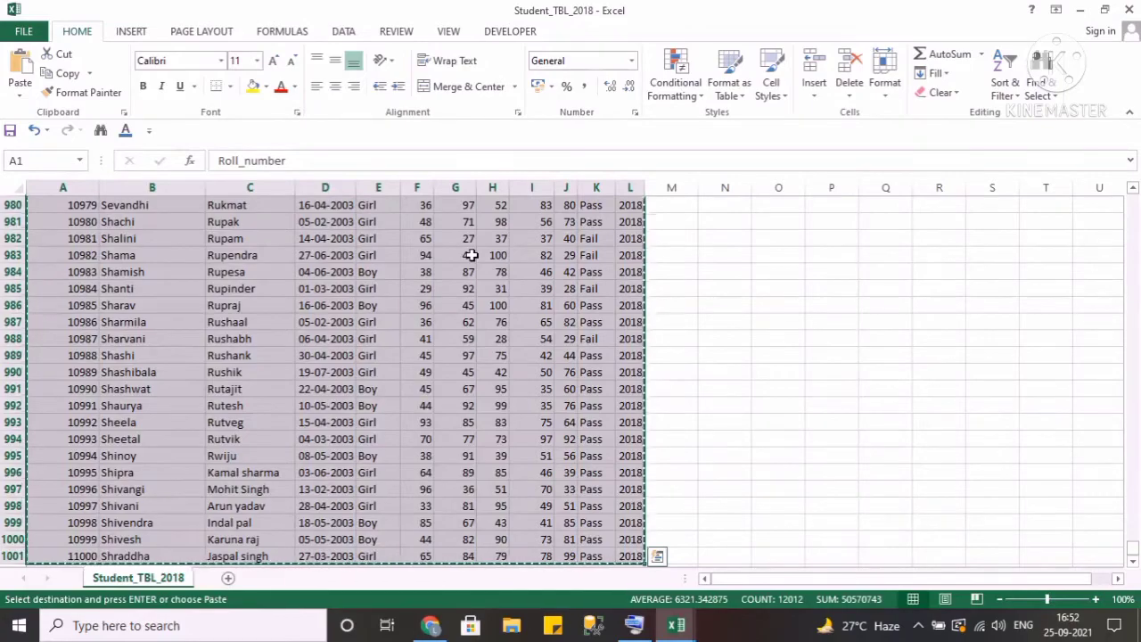
left_click(635, 626)
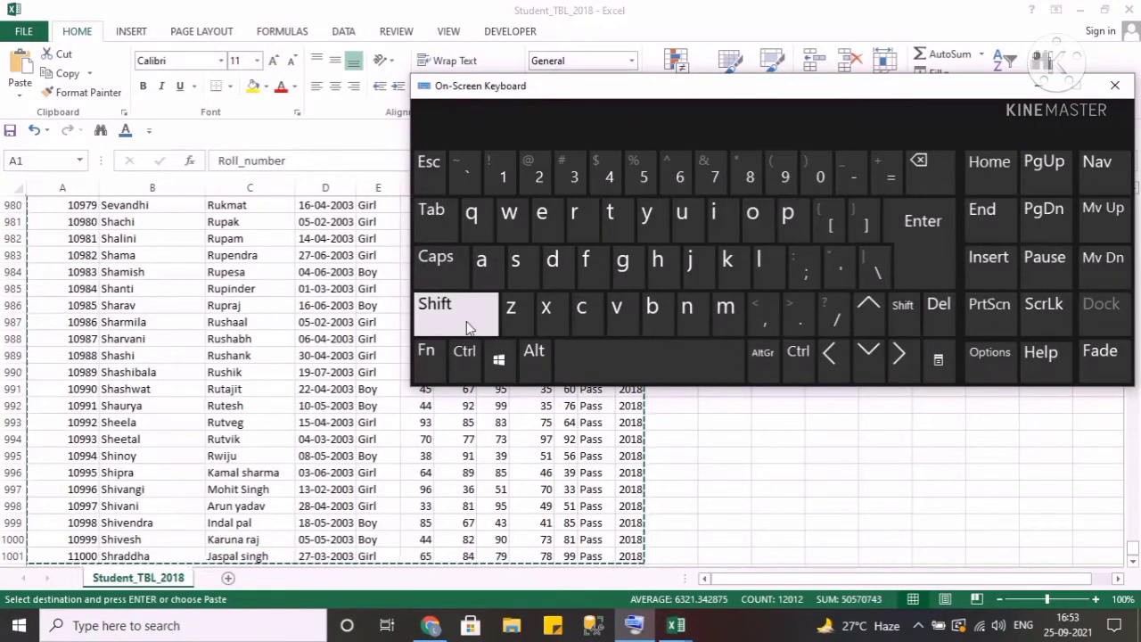
key("alt+Tab")
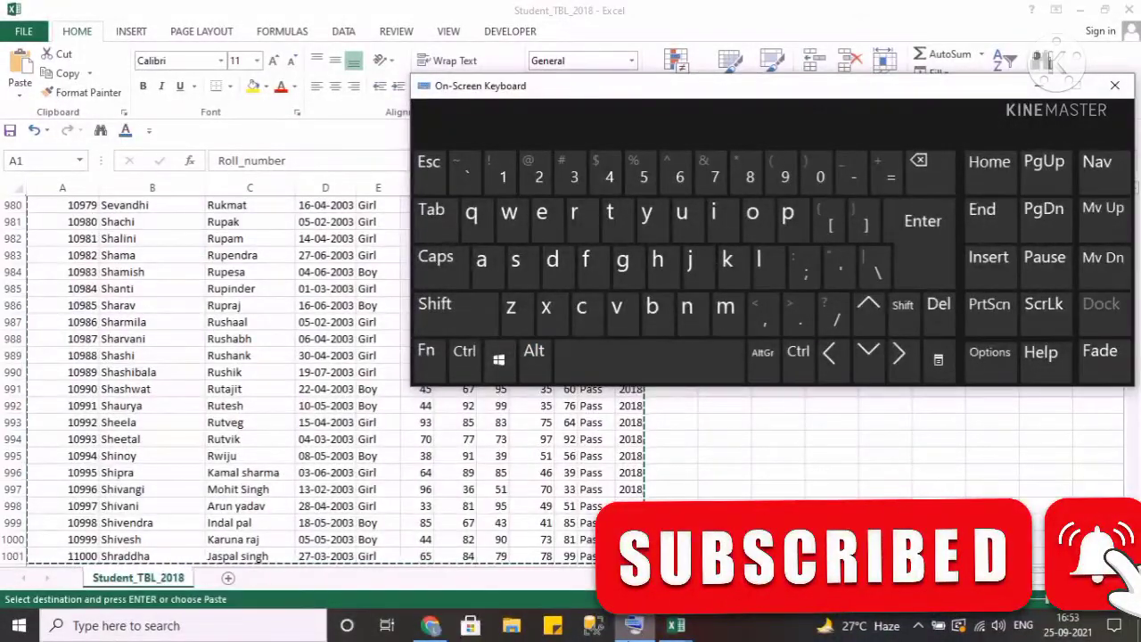
left_click(1040, 86)
Switch to Book1 and paste the copied table at cell A1.
left_click(676, 625)
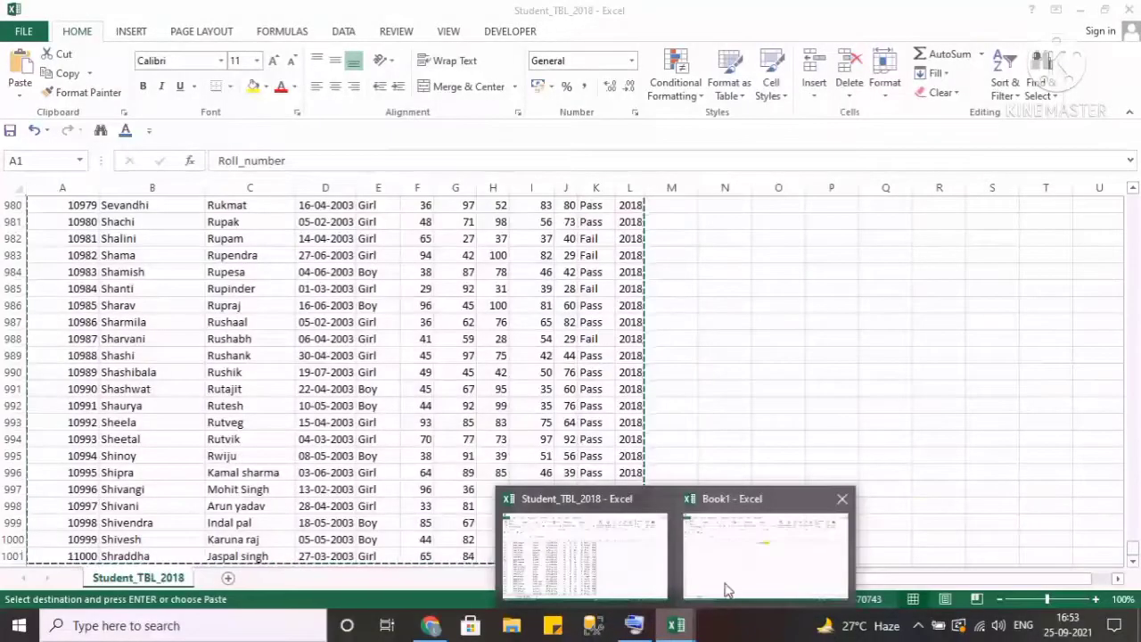
left_click(727, 590)
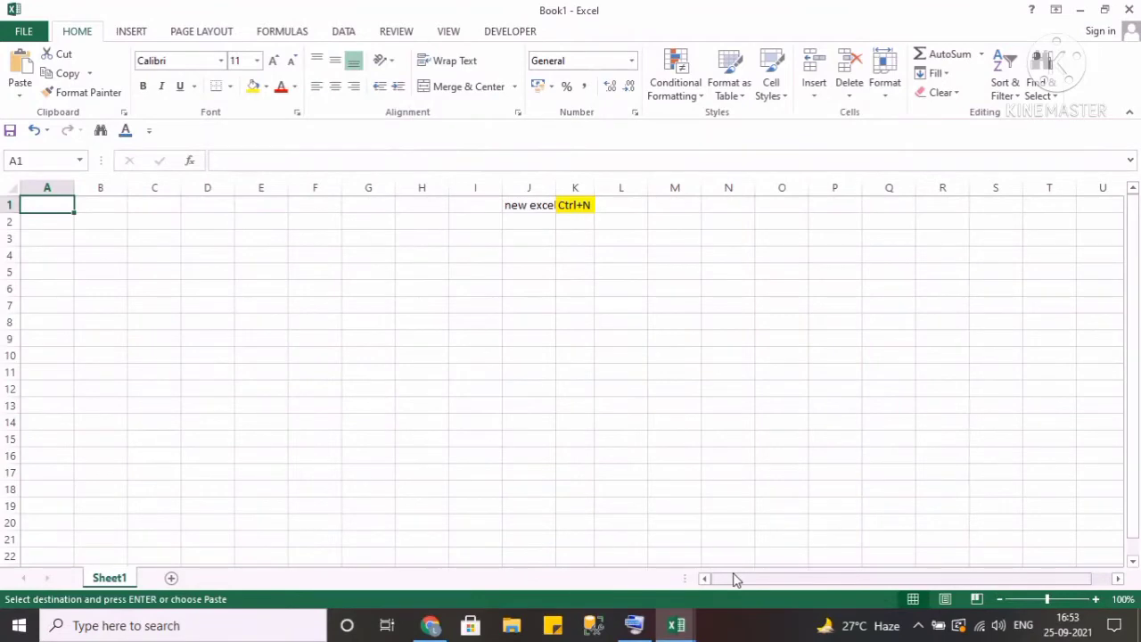
key("ctrl+v")
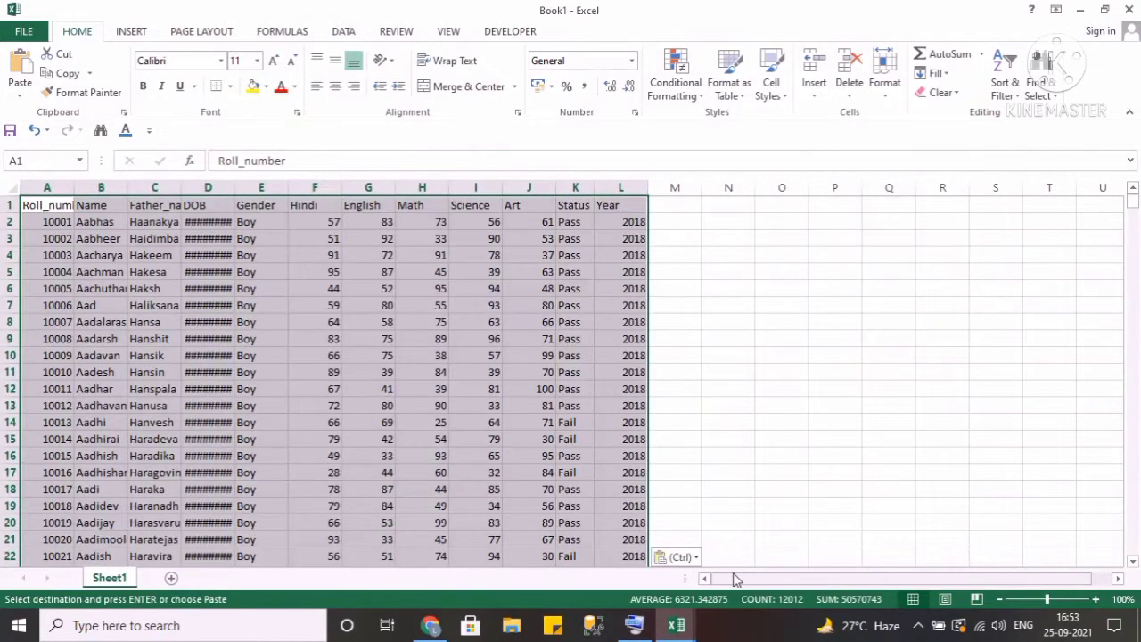
AutoFit the column widths of the pasted table.
key("alt+h")
key("o")
key("i")
Enter Copy in cell N2 and Ctrl +C in cell O2.
key("Right")
key("Right")
key("Right")
key("Right")
key("Right")
key("Right")
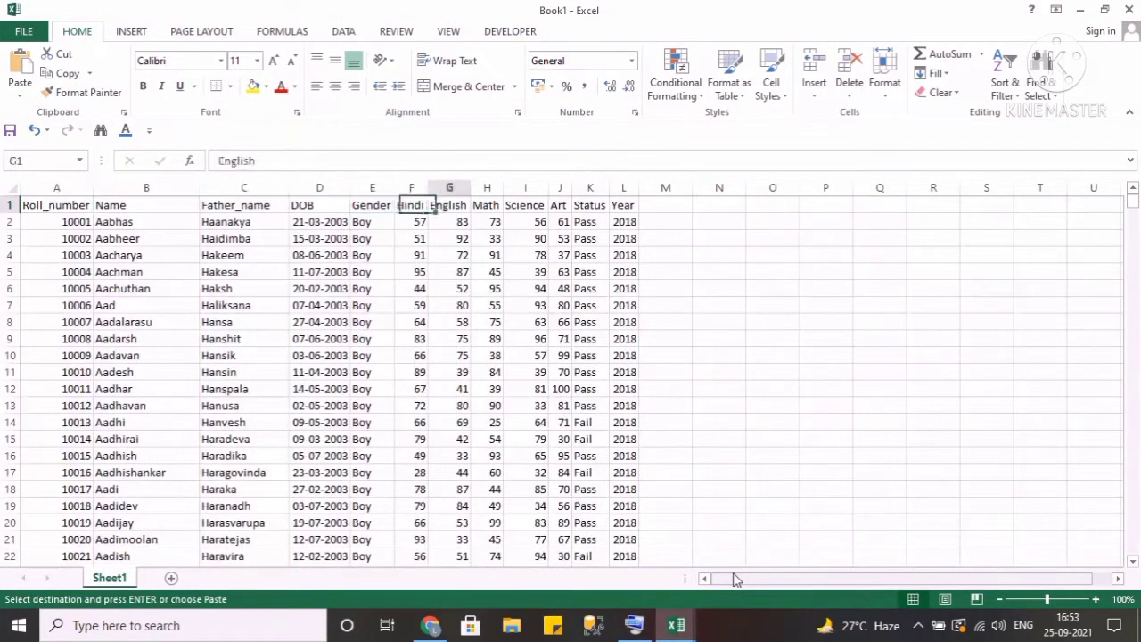
key("Right")
key("Right")
key("Right")
key("Right")
key("Right")
key("Right")
key("Right")
key("Down")
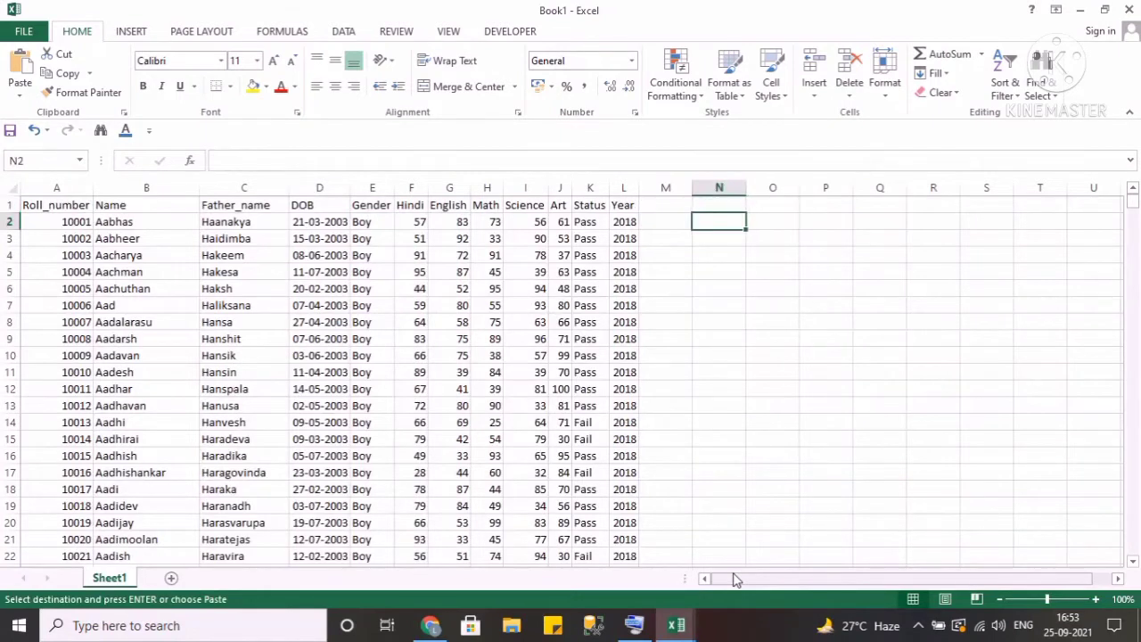
type("Copy")
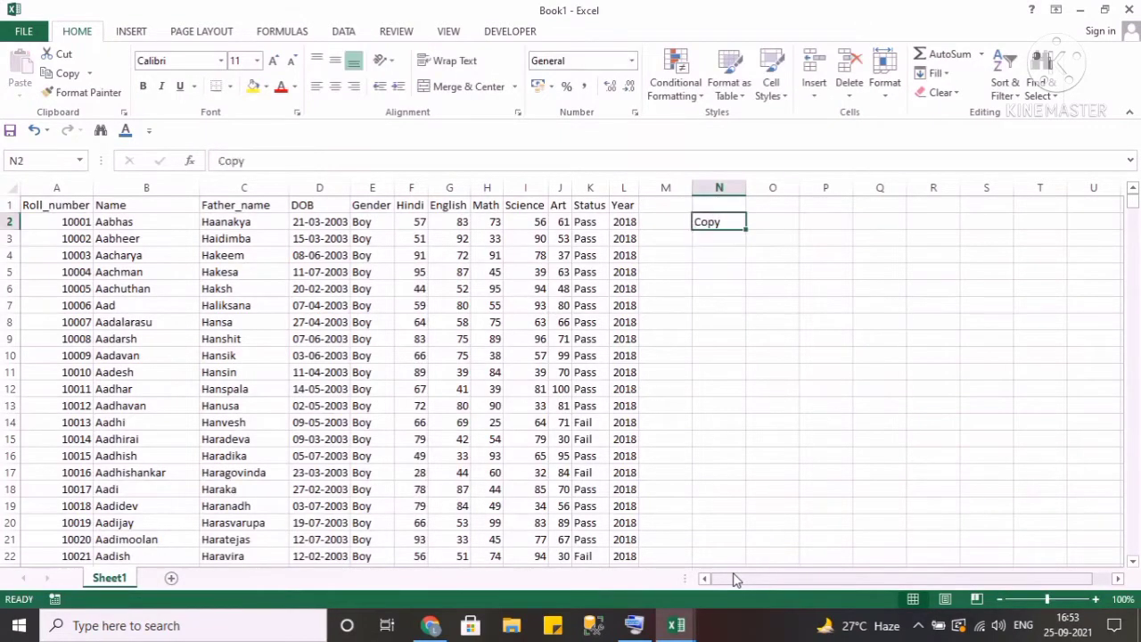
key("Tab")
type("Ctrl")
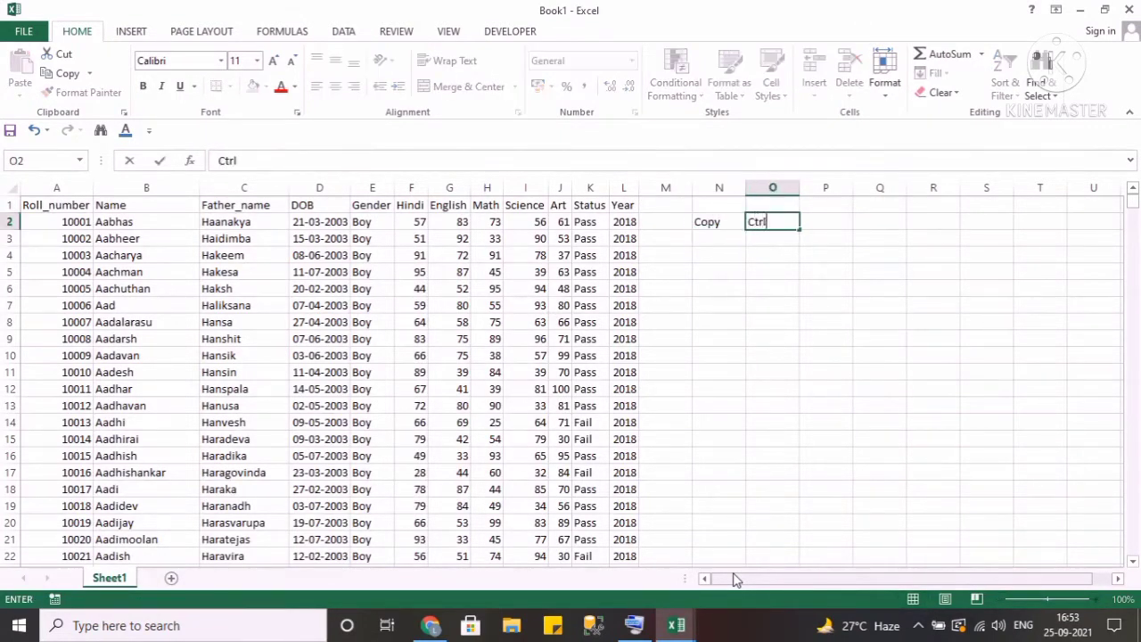
type(" +C")
key("Return")
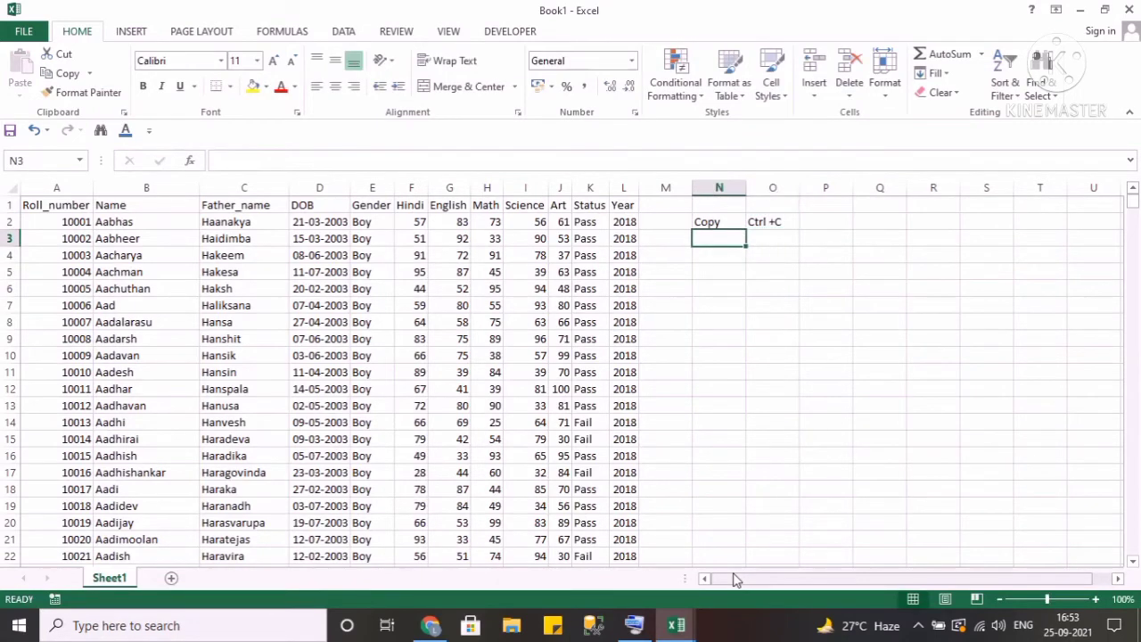
Enter Paste in cell N3 and Ctrl+ V in cell O3.
type("Paste")
key("Return")
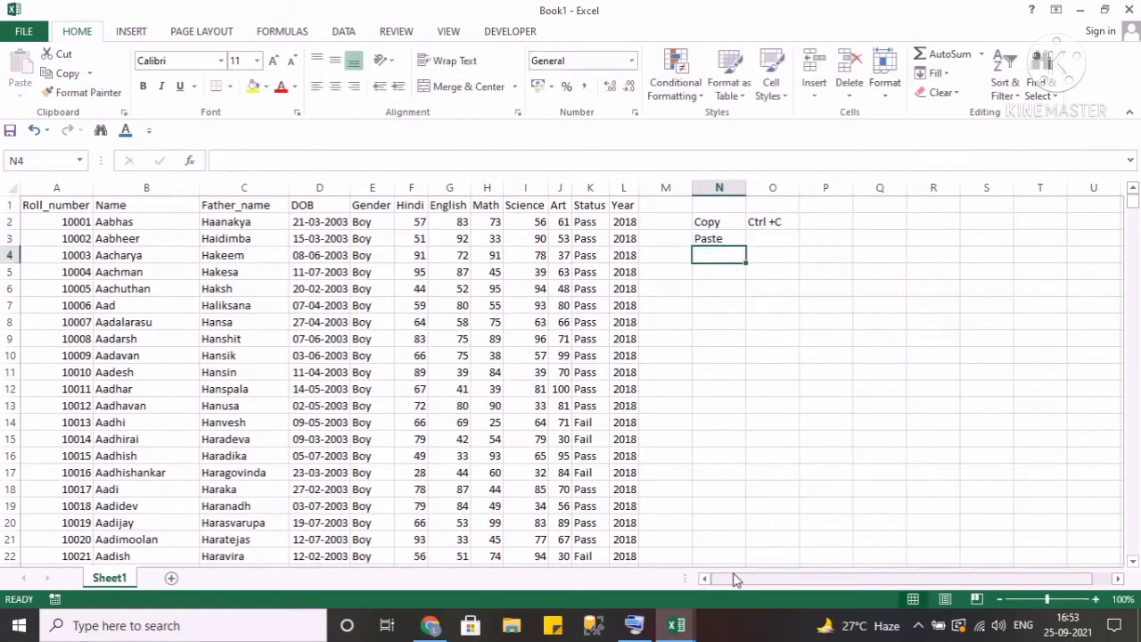
key("Right")
key("Up")
type("Ctrl")
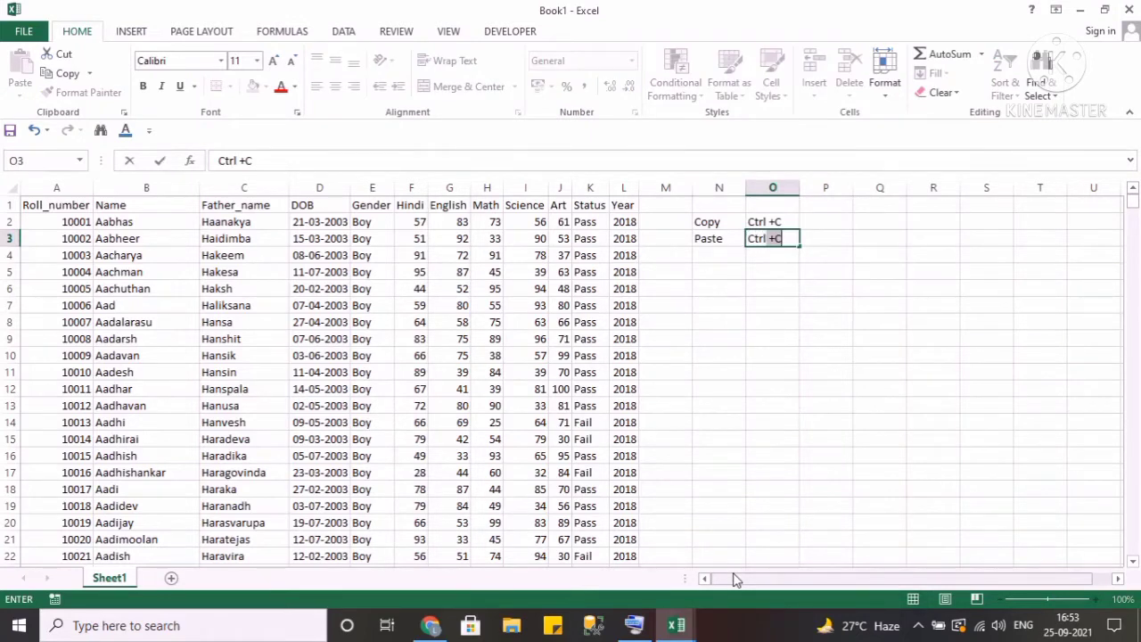
type("+ V")
key("Return")
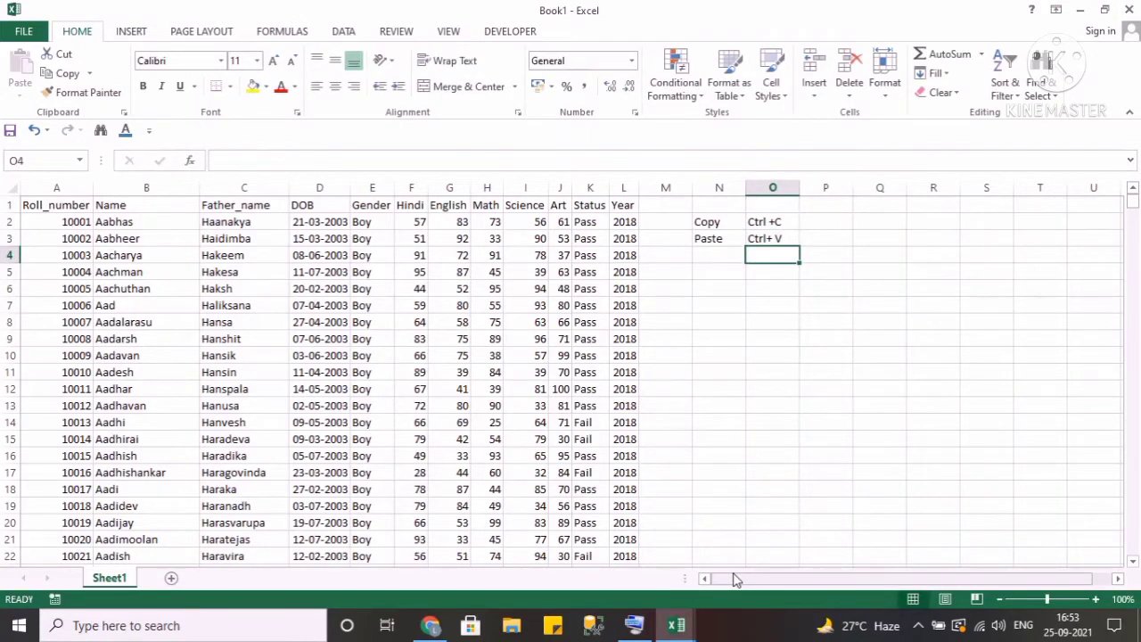
Enter New Excel in cell N1 and CTRL +N in cell O1.
key("Left")
key("Up")
key("Up")
key("Up")
type("New")
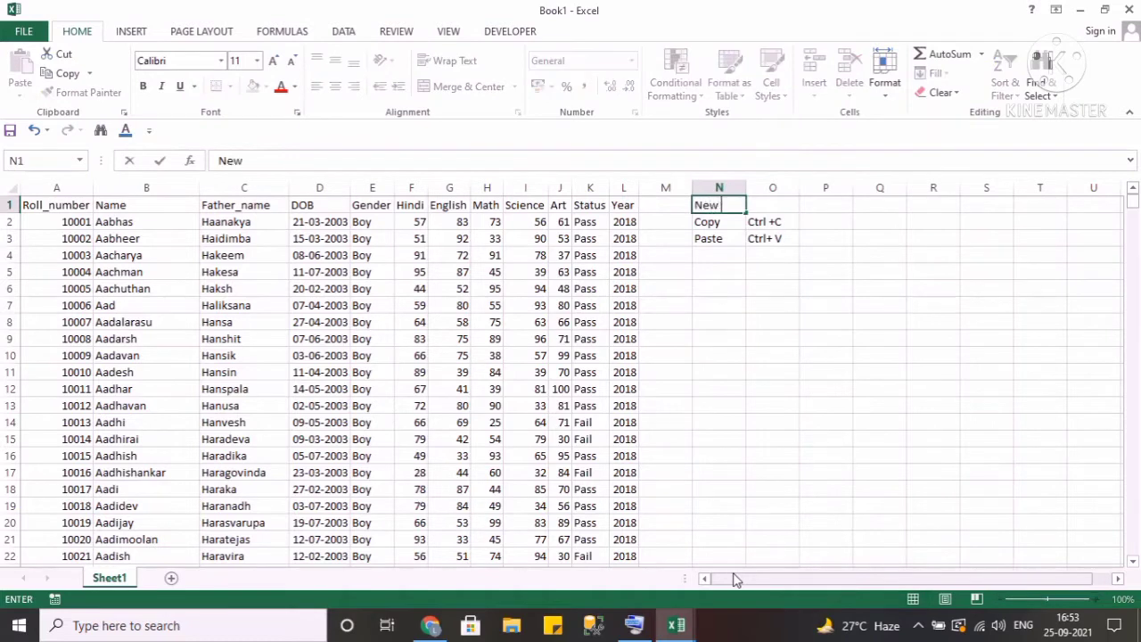
type(" Excel")
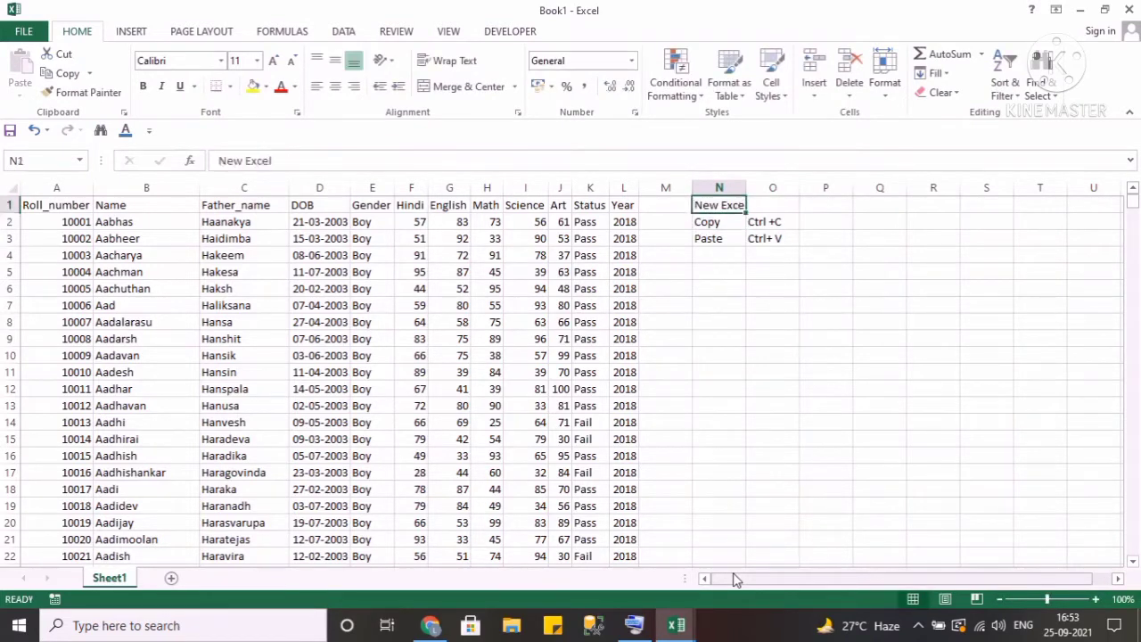
key("Tab")
type("C")
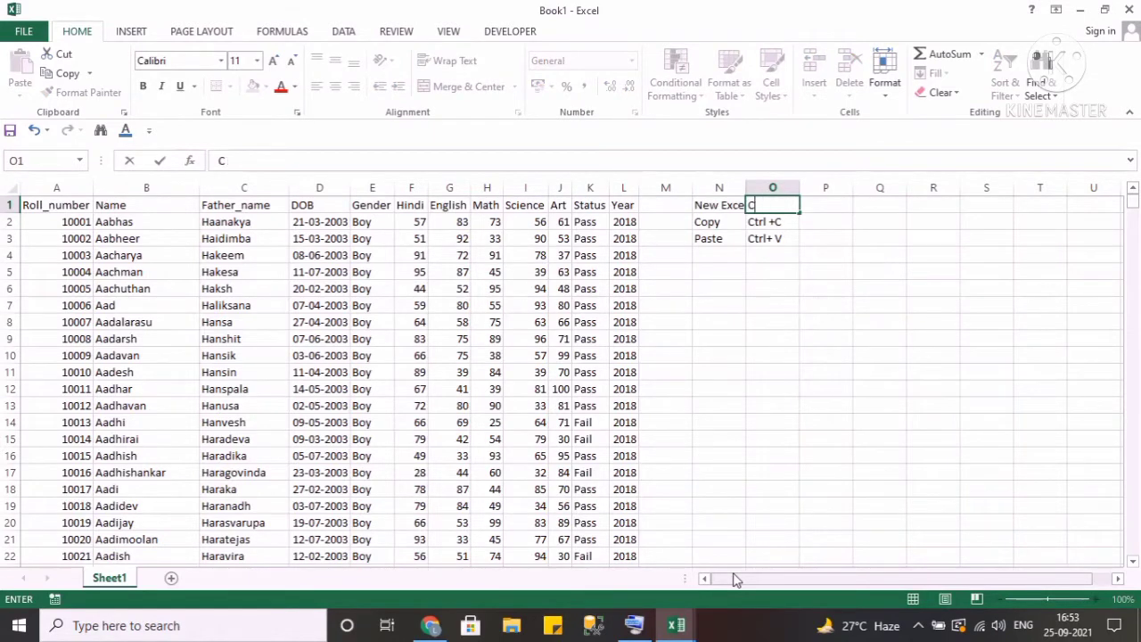
type("TR")
type("L +C")
type("_")
type(" +N")
key("Return")
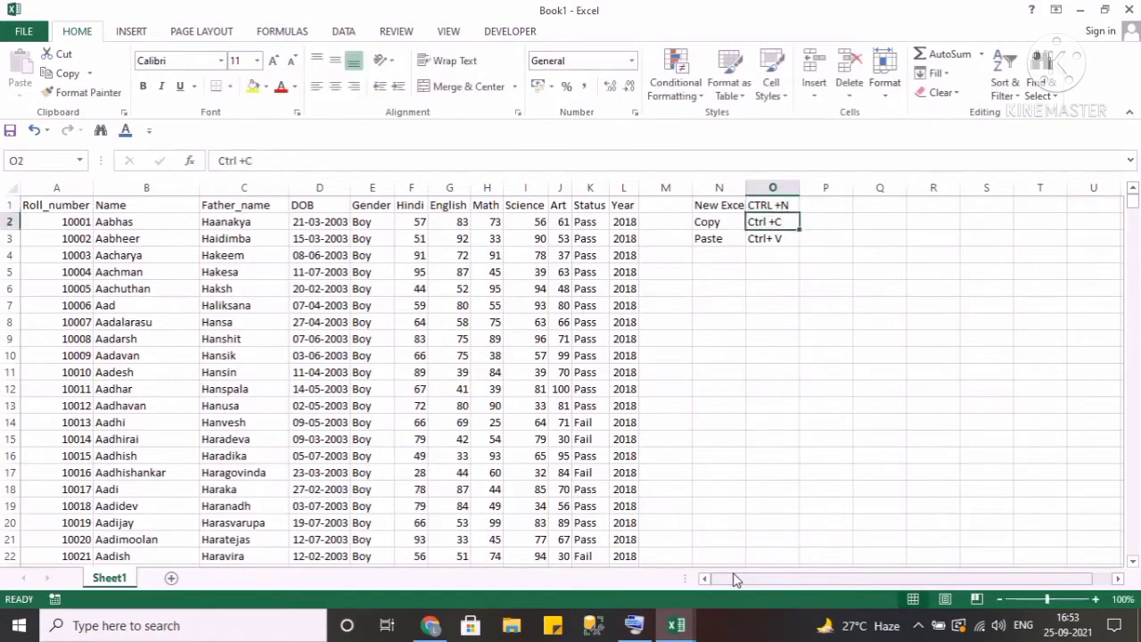
AutoFit the columns of the shortcut notes N1:O3 and give them a yellow fill.
key("Up")
key("Left")
key("shift+Right")
key("shift+Down")
key("shift+Down")
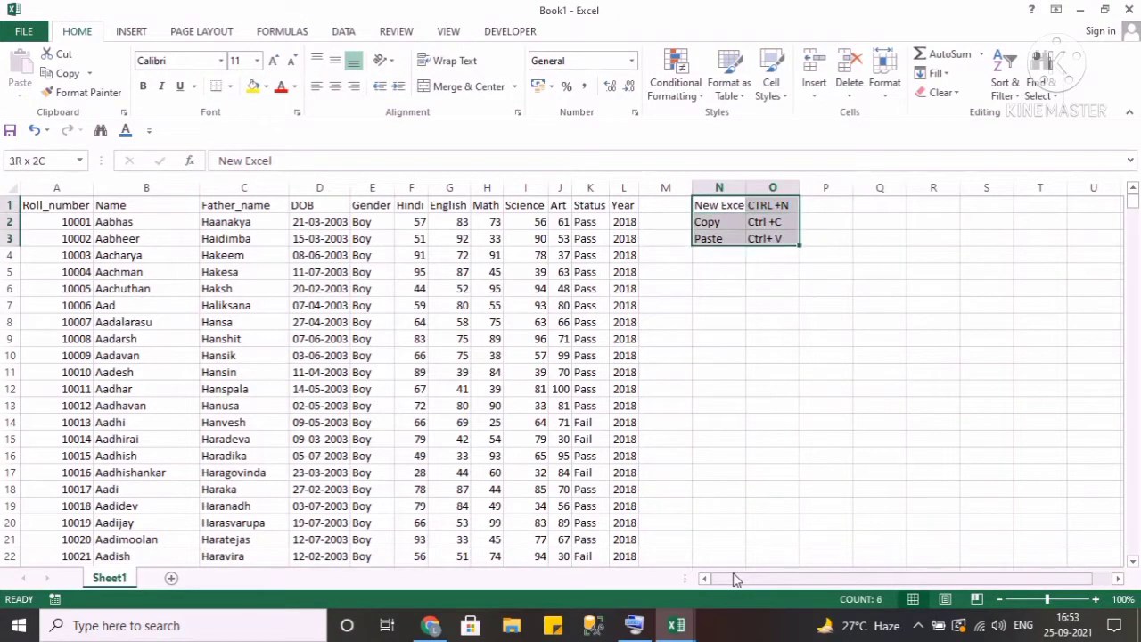
key("alt+h")
key("o")
key("i")
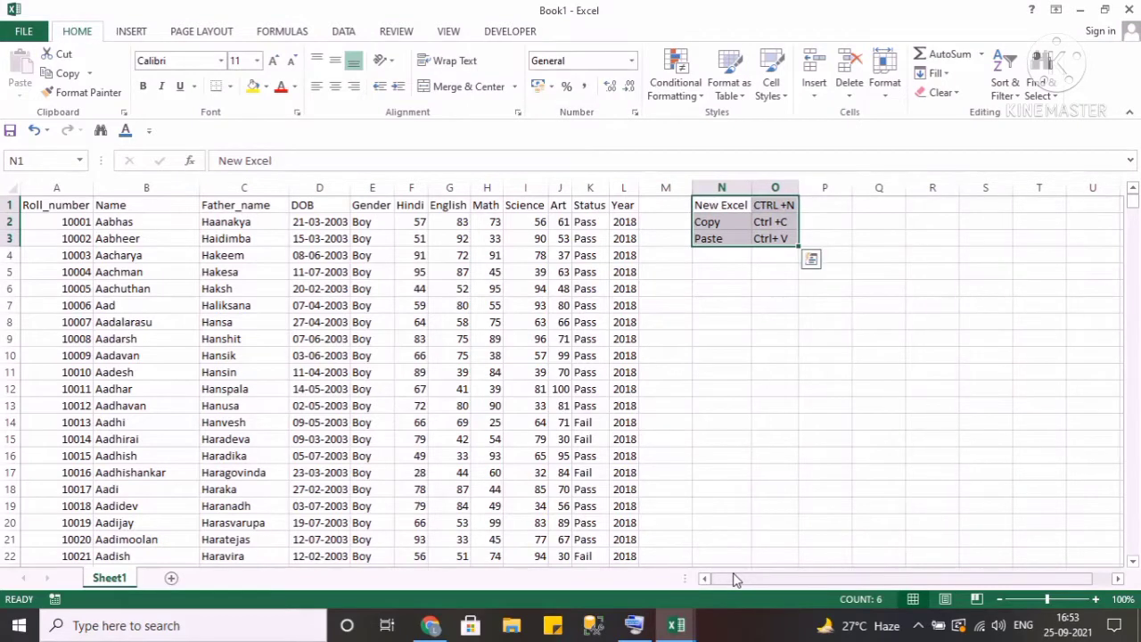
left_click(253, 86)
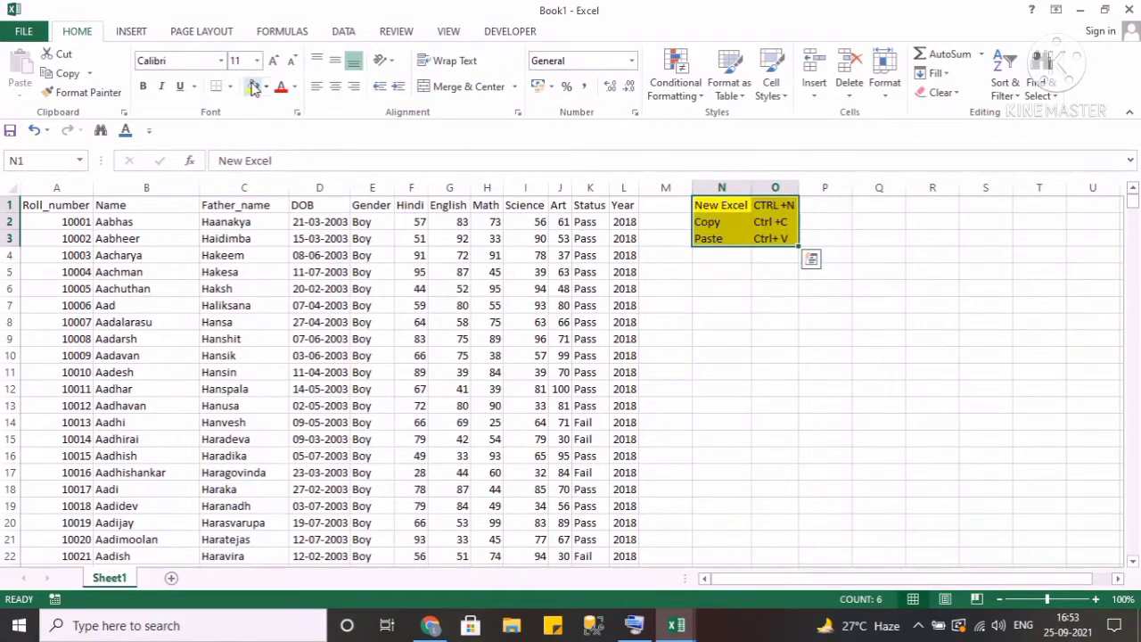
Copy the Year column from L1 to row 1001 and paste it into column R.
key("Left")
key("Left")
key("Left")
key("Left")
key("Left")
key("Left")
key("Left")
key("Left")
key("Left")
key("Left")
key("Left")
key("Left")
key("Left")
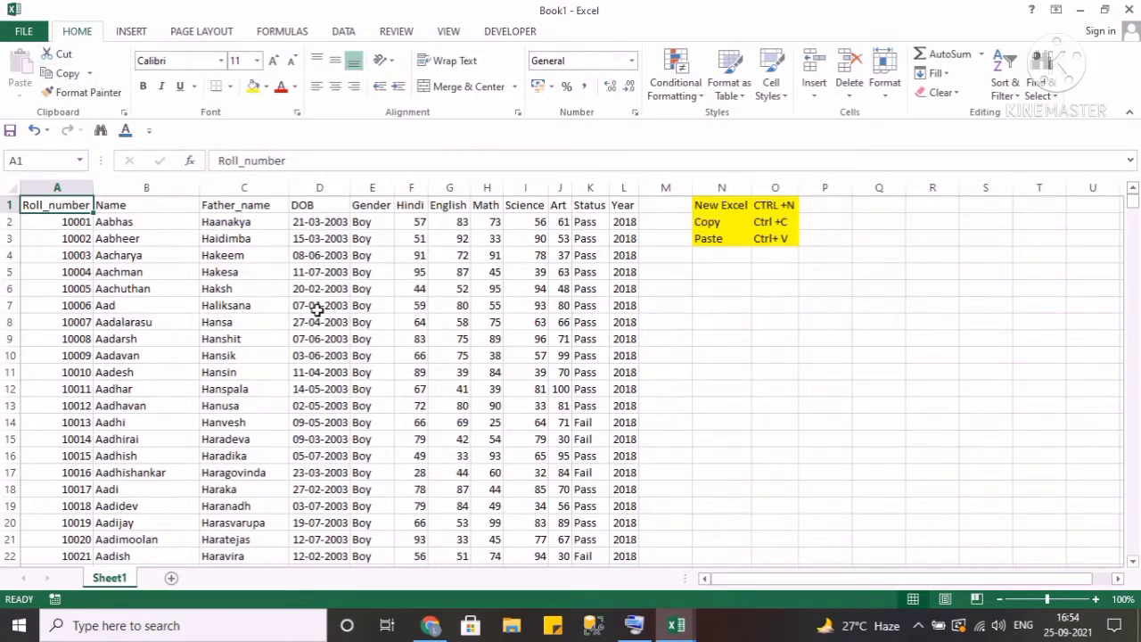
key("Right")
key("Right")
key("Right")
key("Right")
key("Right")
key("Right")
key("Right")
key("Right")
key("Right")
key("Right")
key("Right")
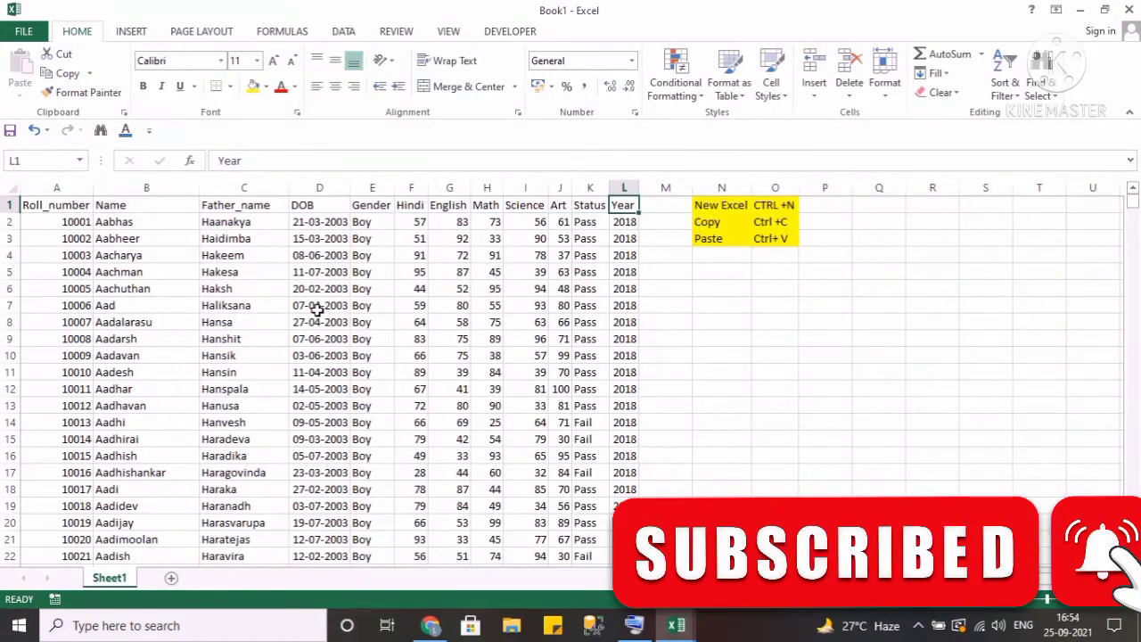
key("ctrl+shift+Down")
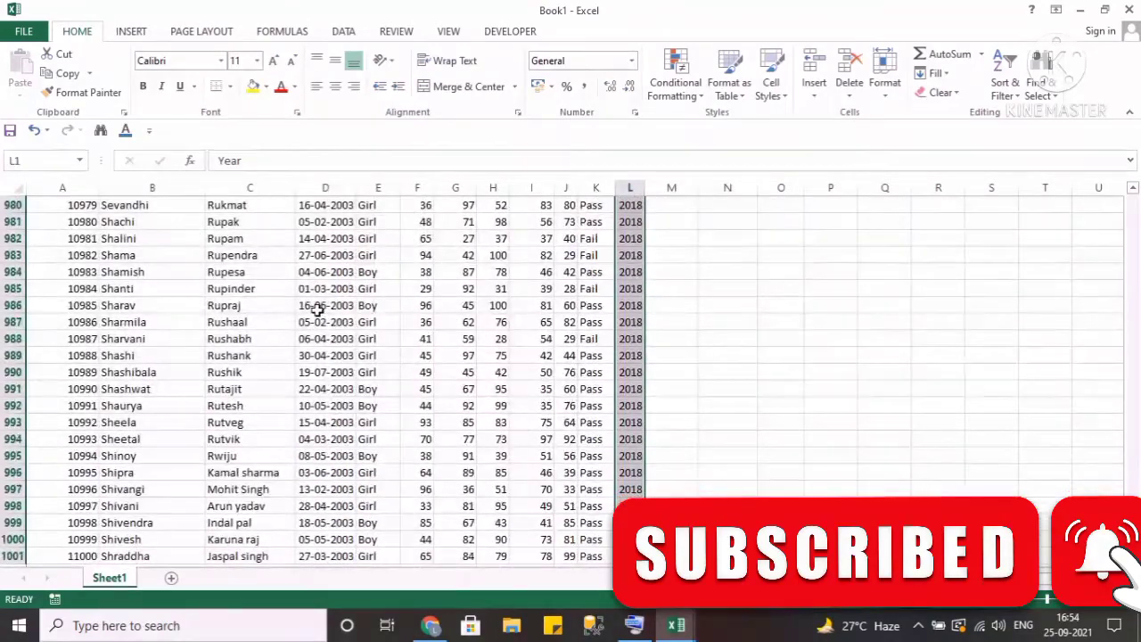
key("ctrl+c")
key("ctrl+BackSpace")
key("ctrl+Up")
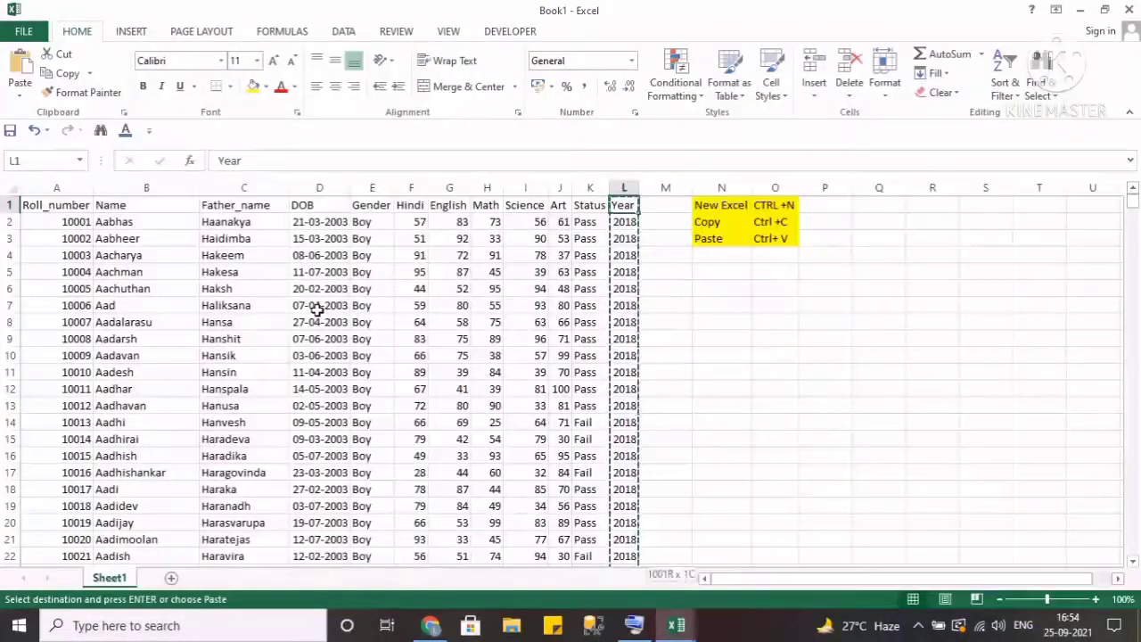
key("ctrl+shift+Down")
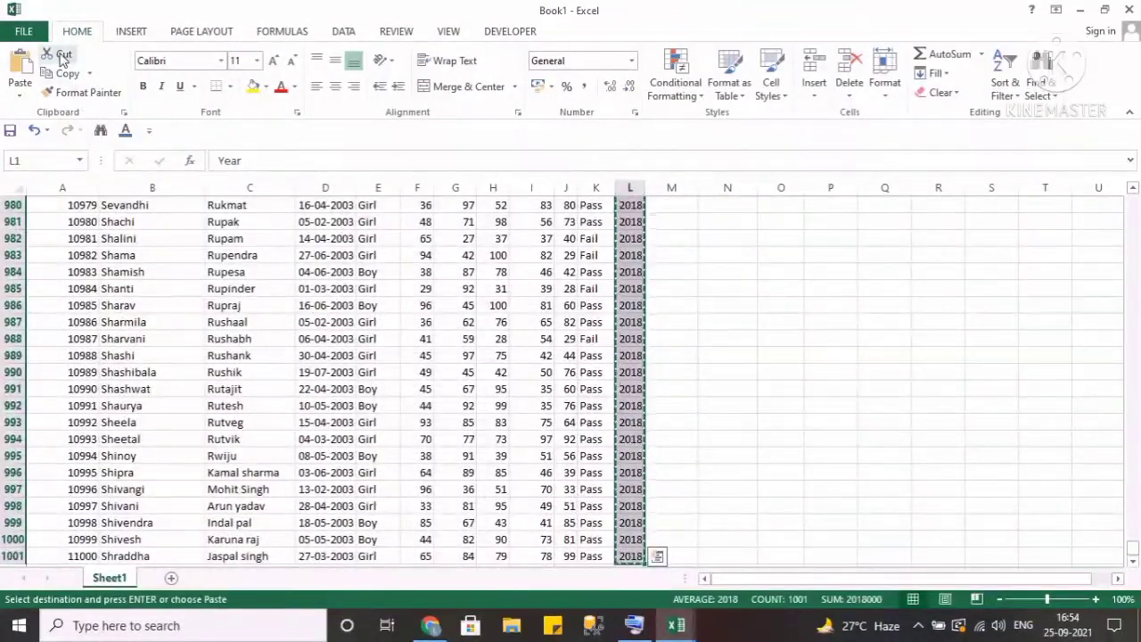
key("ctrl+BackSpace")
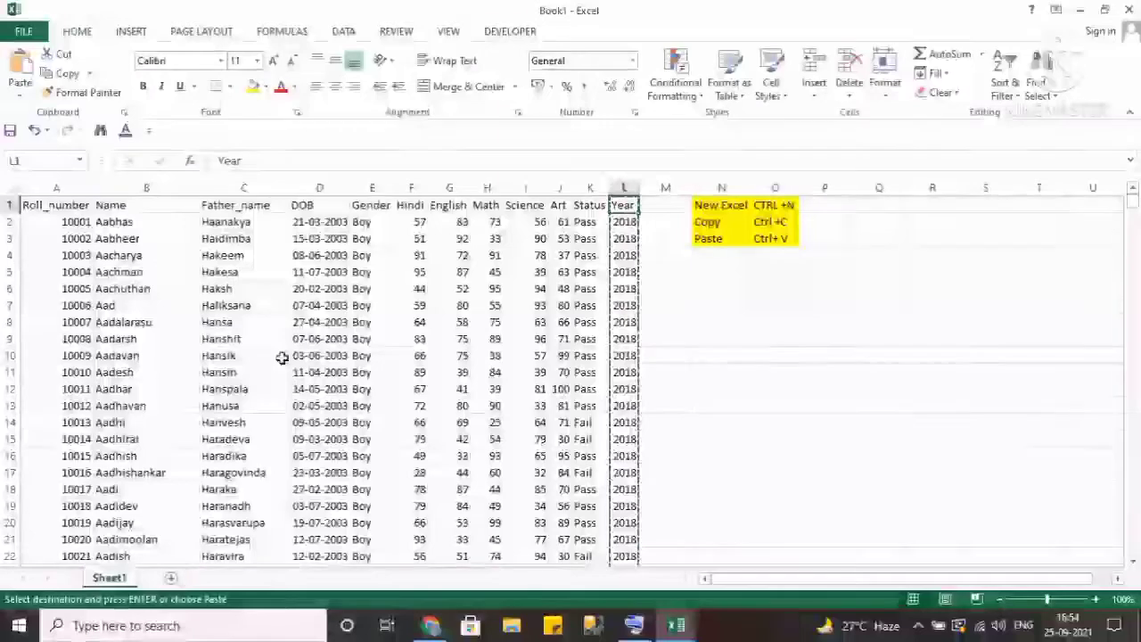
key("Right")
key("Right")
key("Right")
key("Right")
key("Right")
key("Right")
key("ctrl+v")
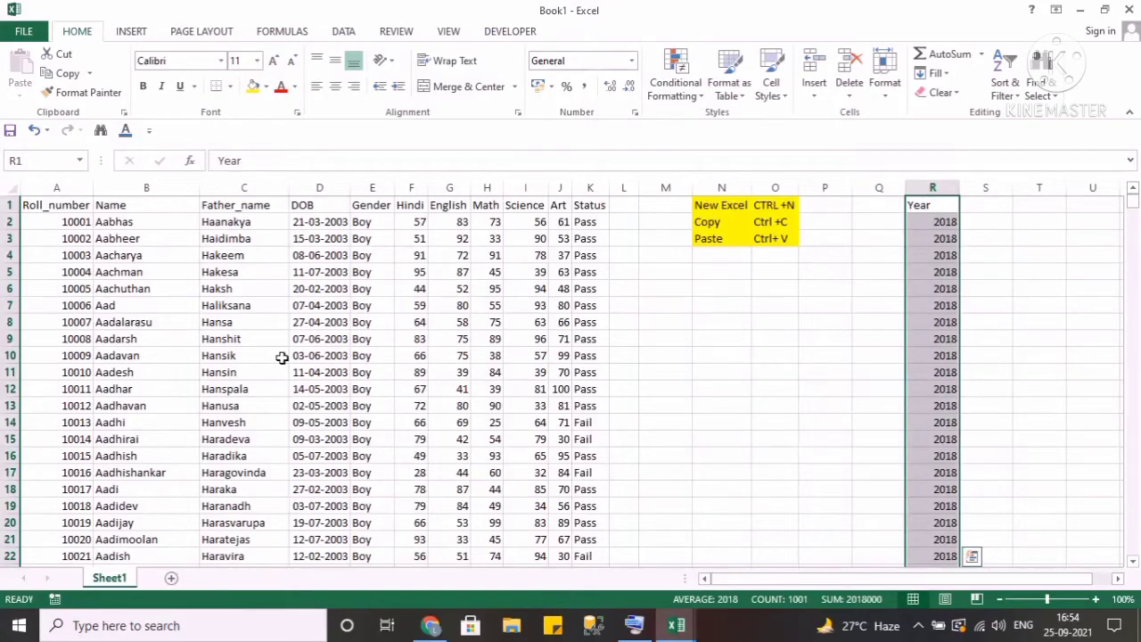
View the Student_TBL_2018 workbook and return to Book1.
key("alt+Tab")
key("Down")
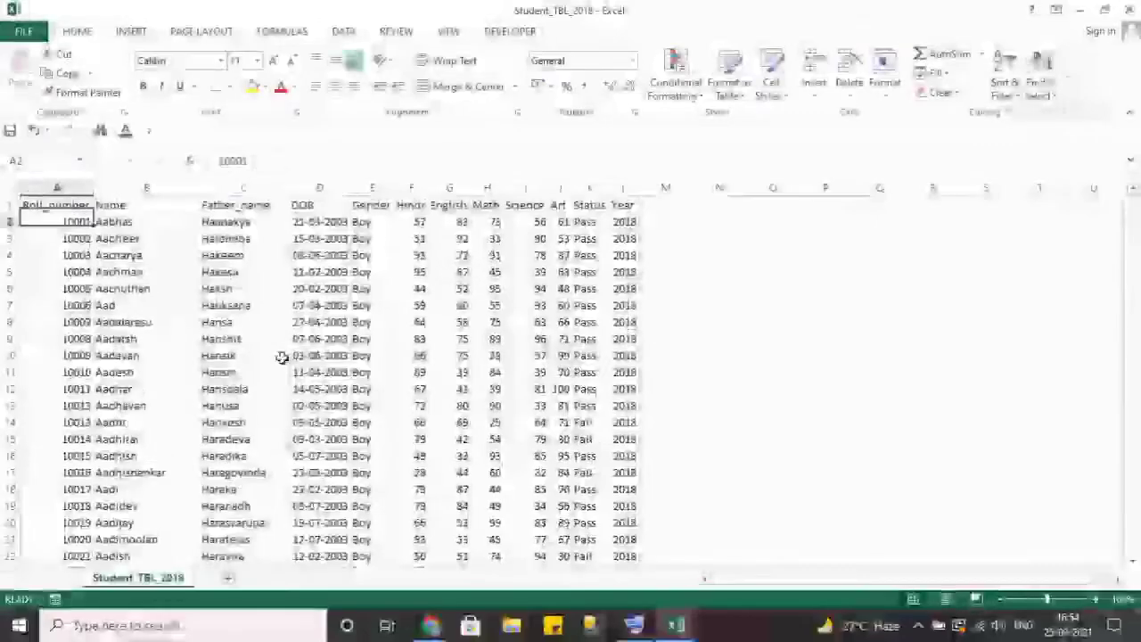
key("Up")
key("Right")
key("Left")
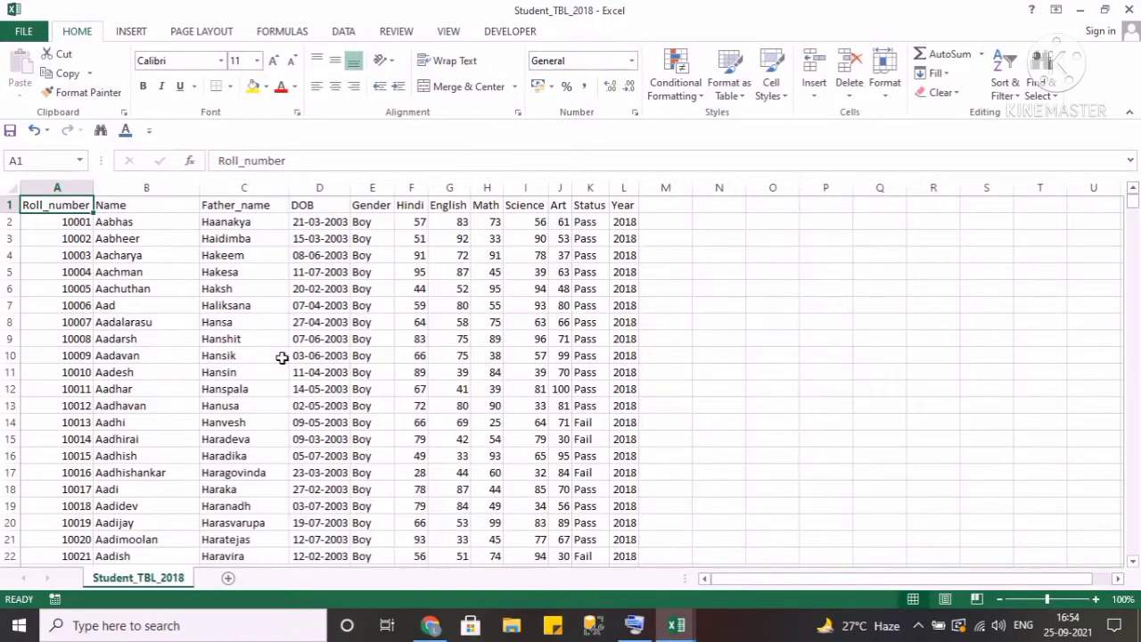
key("alt+Tab")
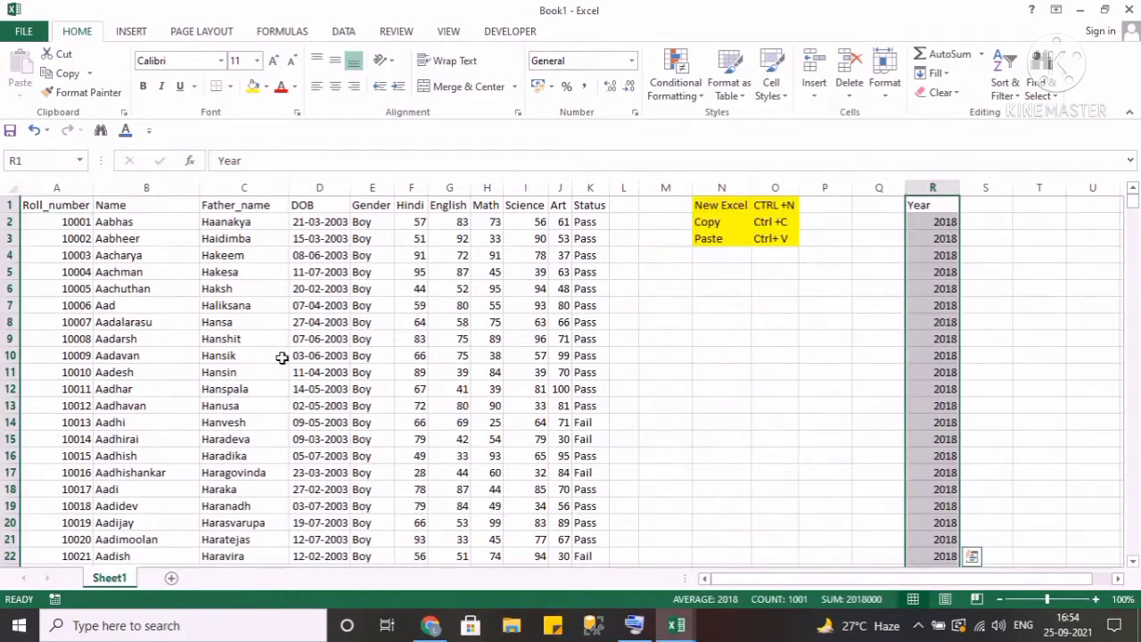
Cut the pasted Year column from column R and paste it into column L.
key("ctrl+x")
key("Left")
key("Left")
key("Left")
key("Left")
key("Left")
key("Left")
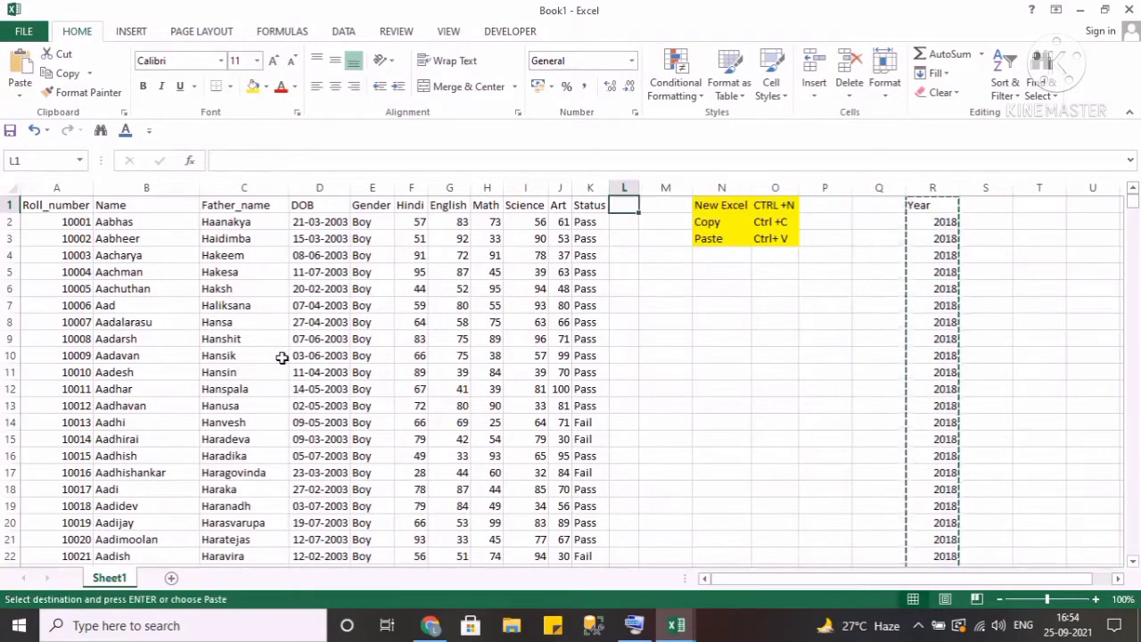
key("ctrl+v")
Enter Cut in cell N4 and CTrl+ X in cell O4.
key("Right")
key("Right")
key("Down")
key("Down")
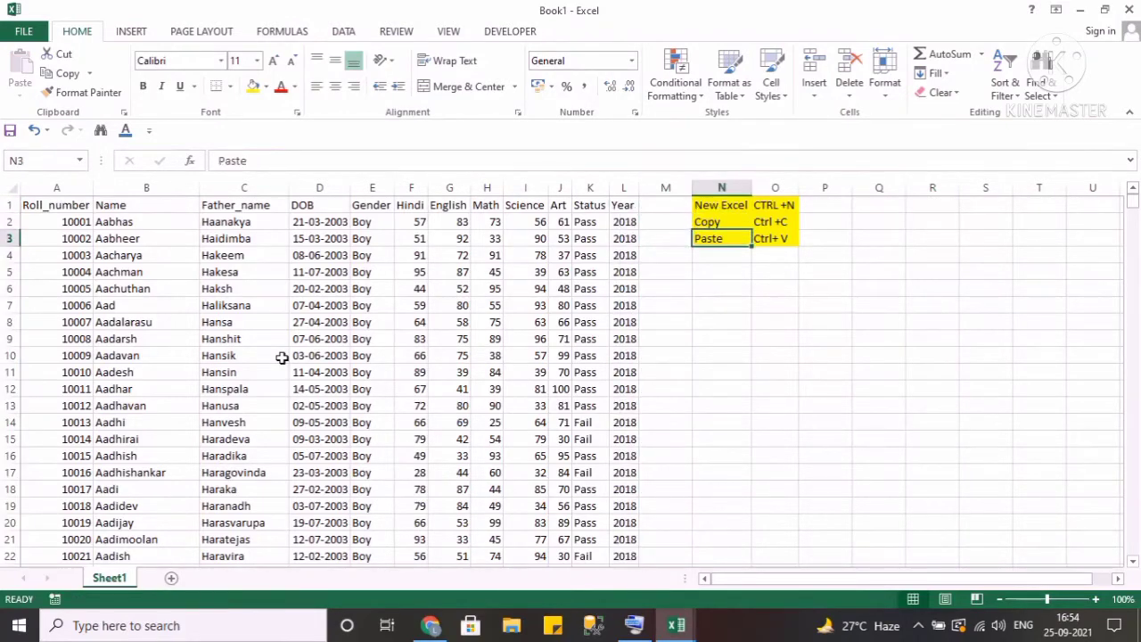
key("Down")
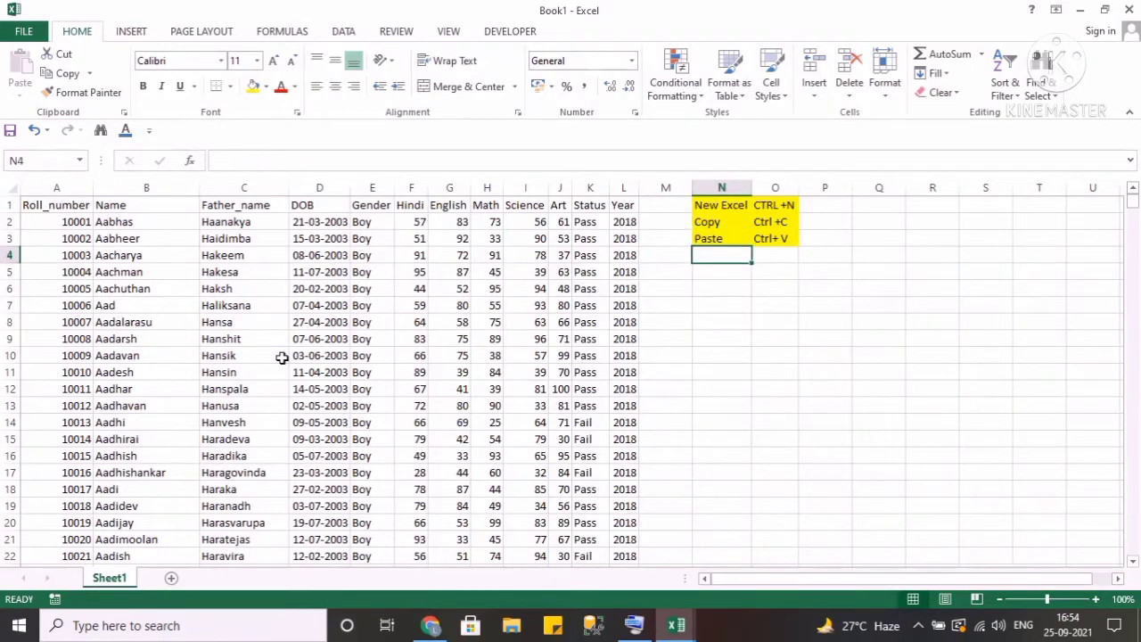
type("Cut")
key("Return")
key("Up")
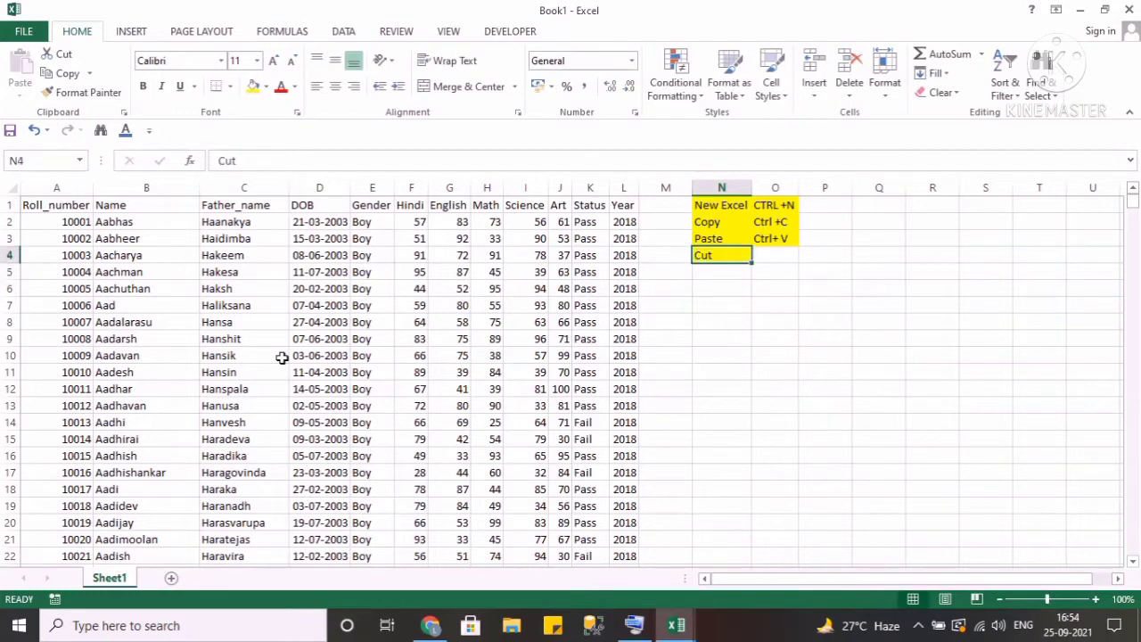
key("Right")
type("CT")
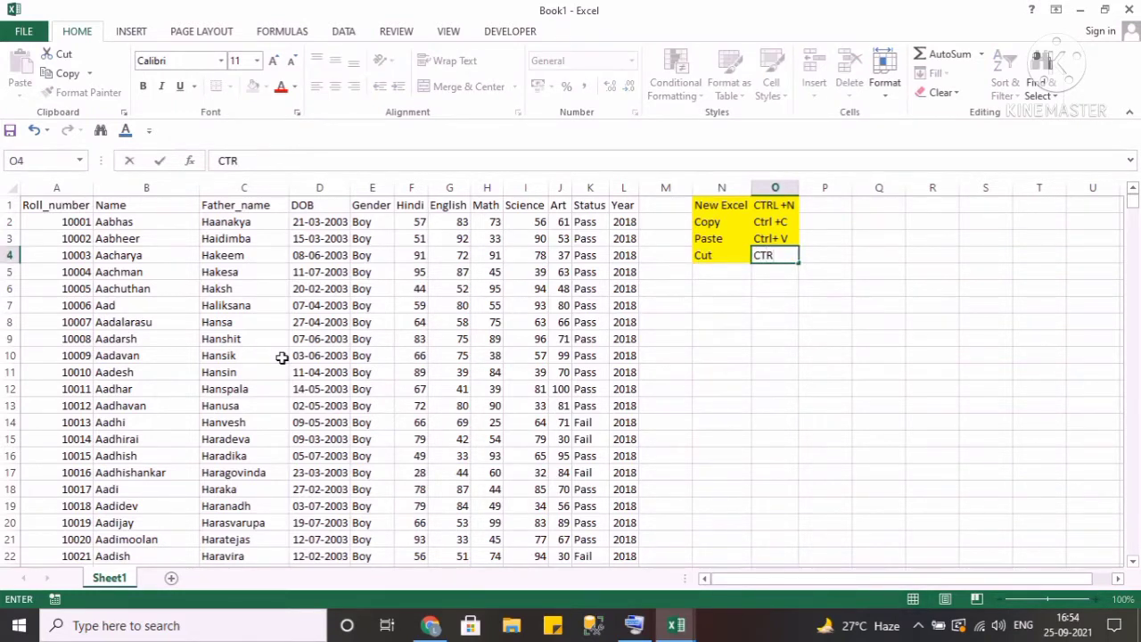
type("rl+ VX")
key("Return")
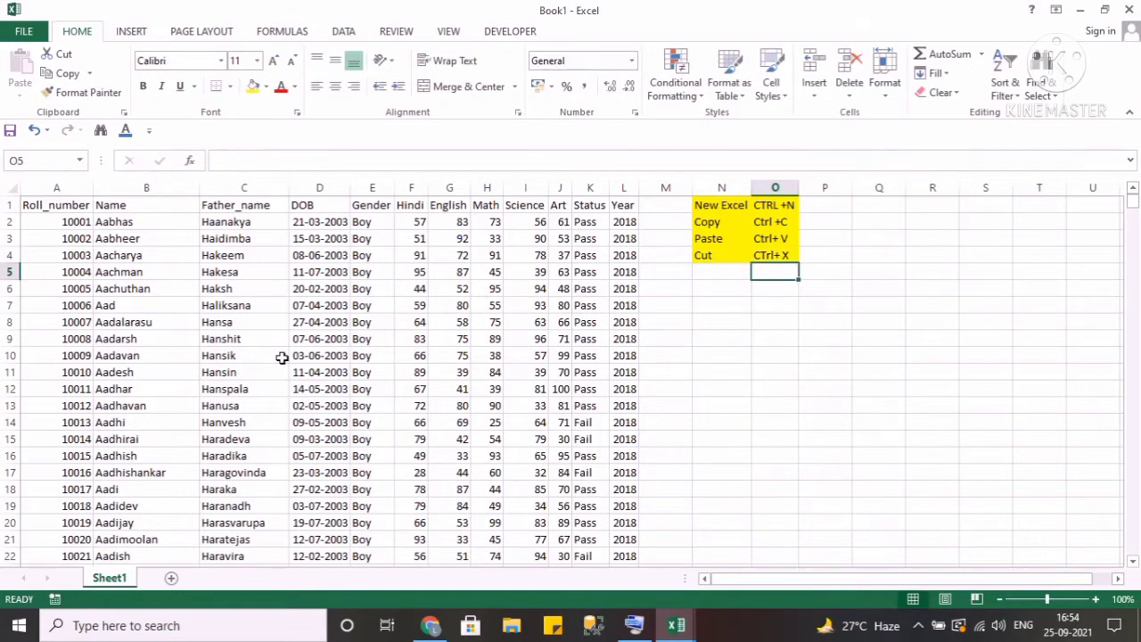
Bold the shortcut entries in cells O1 to O4.
key("Left")
key("Up")
key("Up")
key("Up")
key("Right")
key("Up")
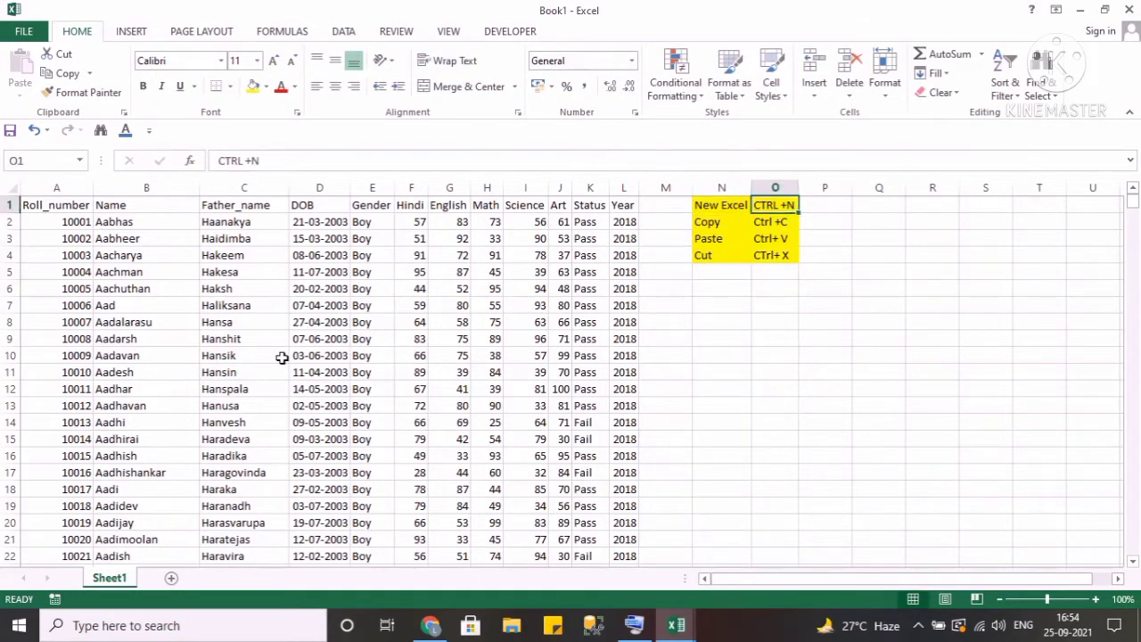
key("shift+Down")
key("shift+Down")
key("shift+Down")
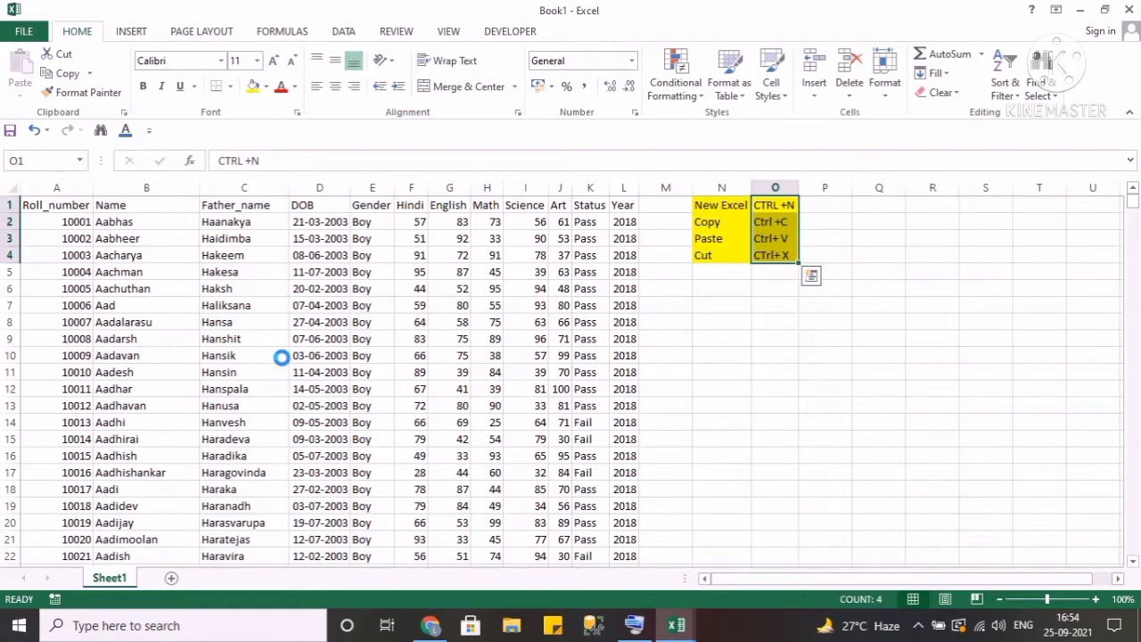
key("ctrl+b")
Change the font of the header row A1:L1 to Arial Black.
key("Down")
key("Up")
key("Left")
key("Left")
key("Left")
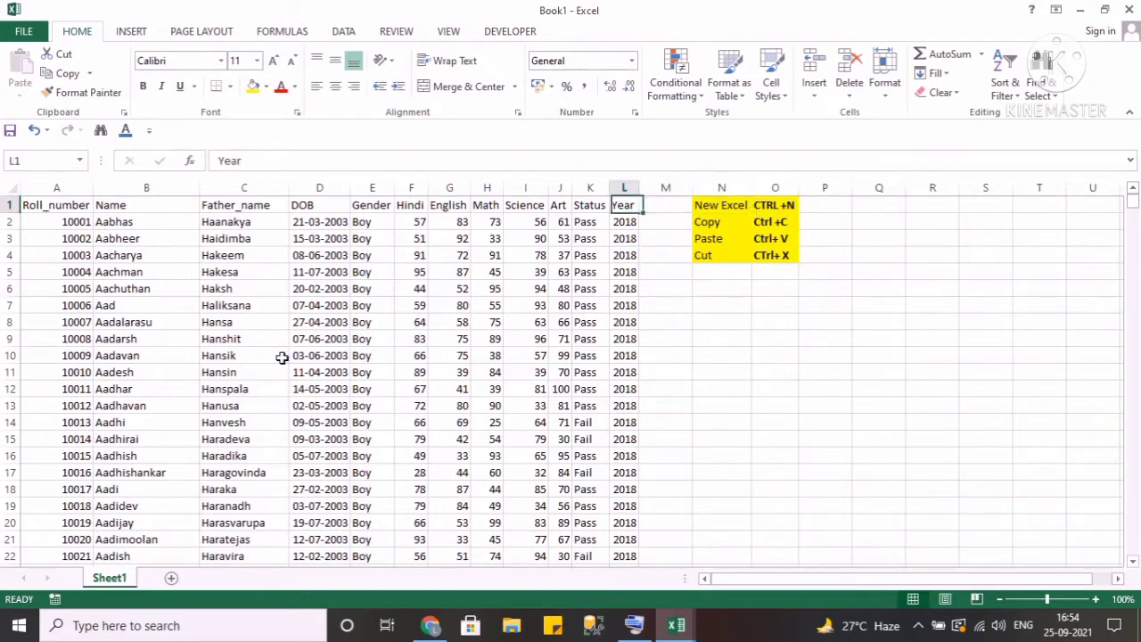
key("Home")
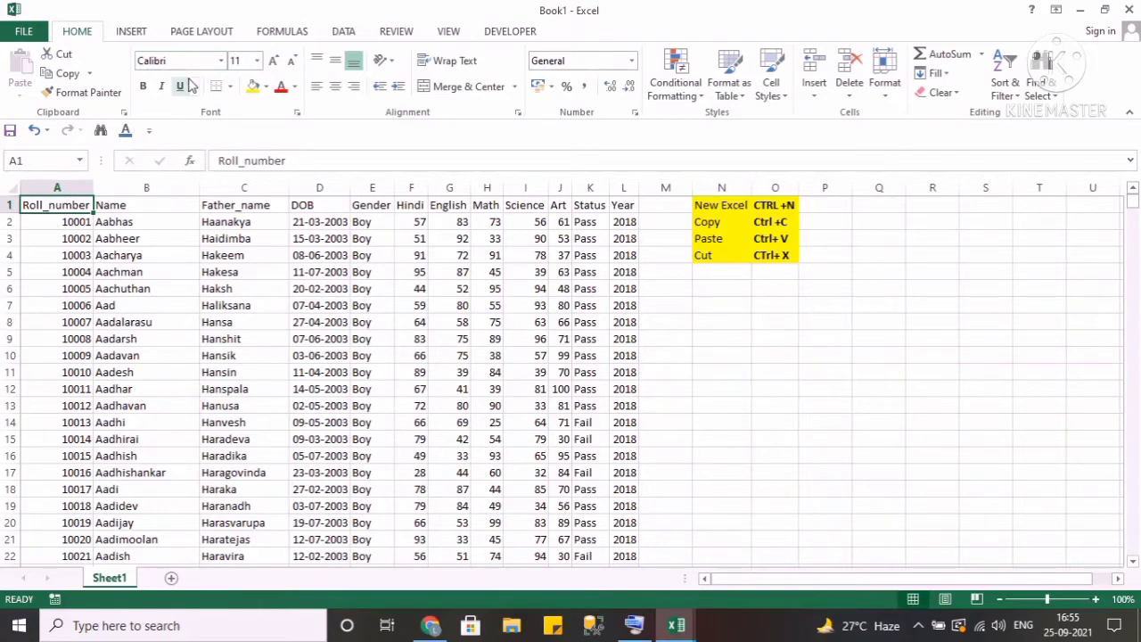
key("ctrl+shift+Right")
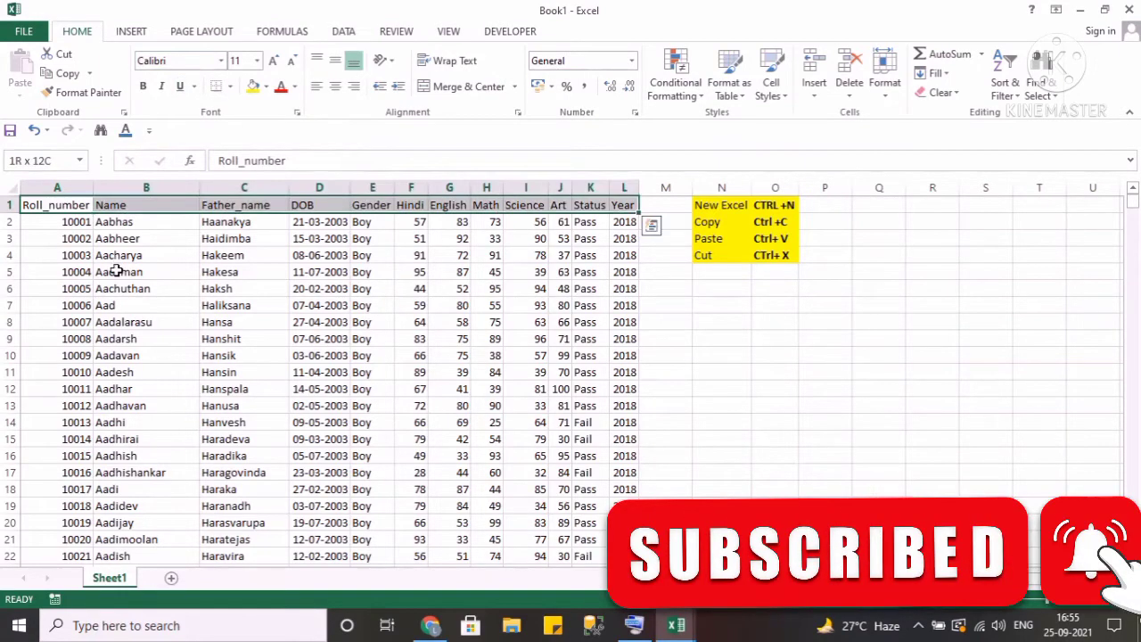
key("Down")
key("Up")
key("ctrl+shift+Right")
key("ctrl+shift+Down")
key("ctrl+Up")
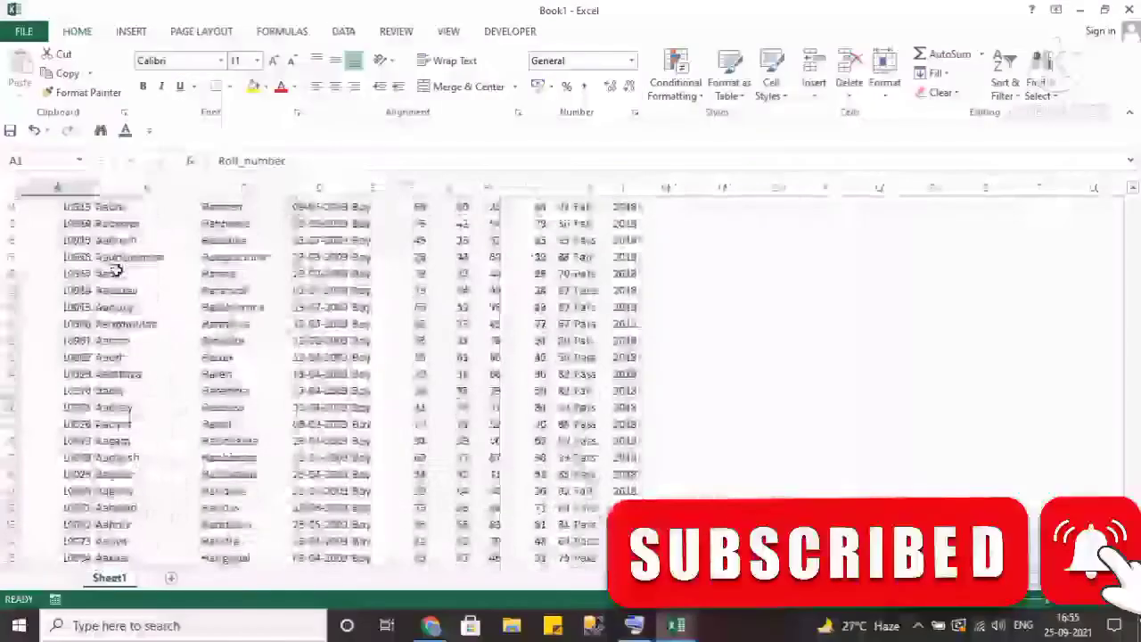
key("ctrl+shift+Right")
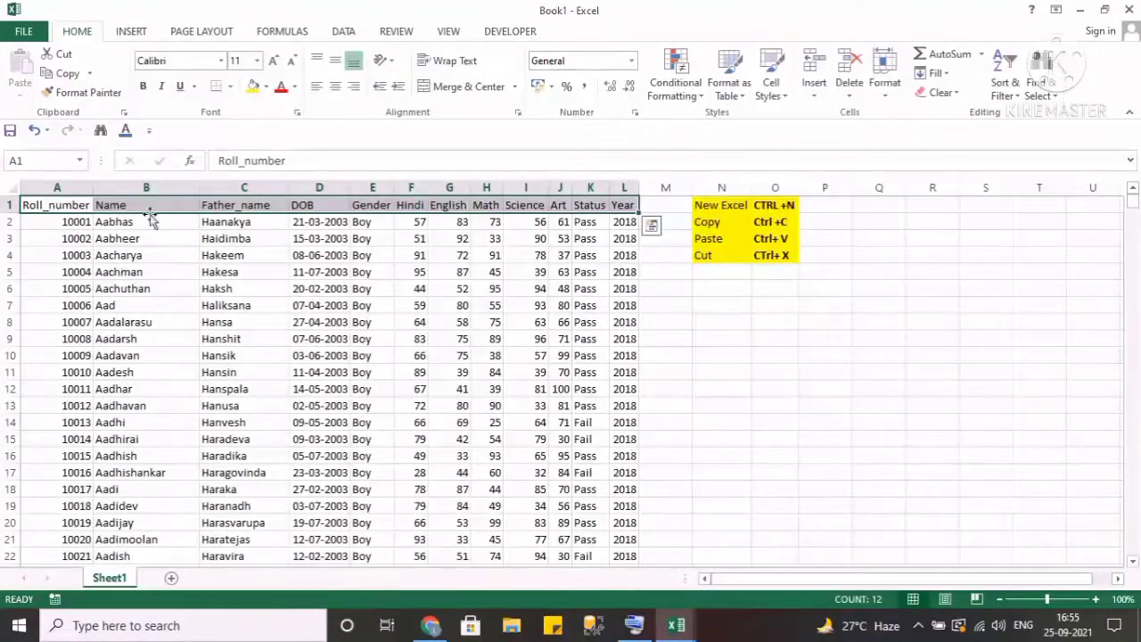
left_click(221, 62)
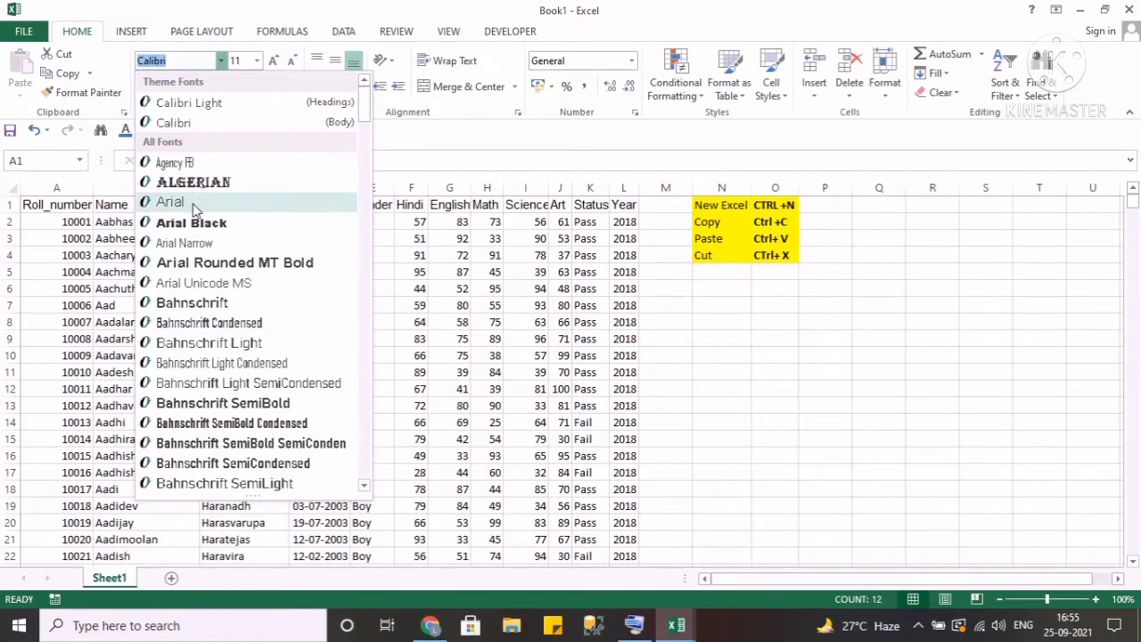
left_click(203, 225)
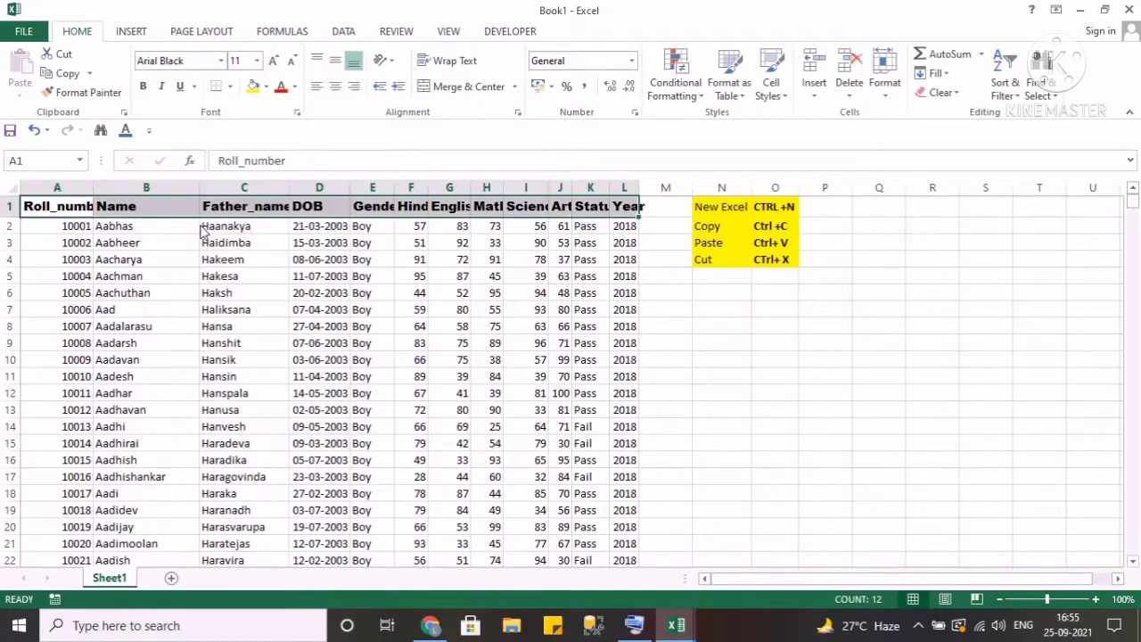
Select the whole student table and autofit its column widths.
key("ctrl+shift+Down")
key("alt")
key("h")
key("o")
key("i")
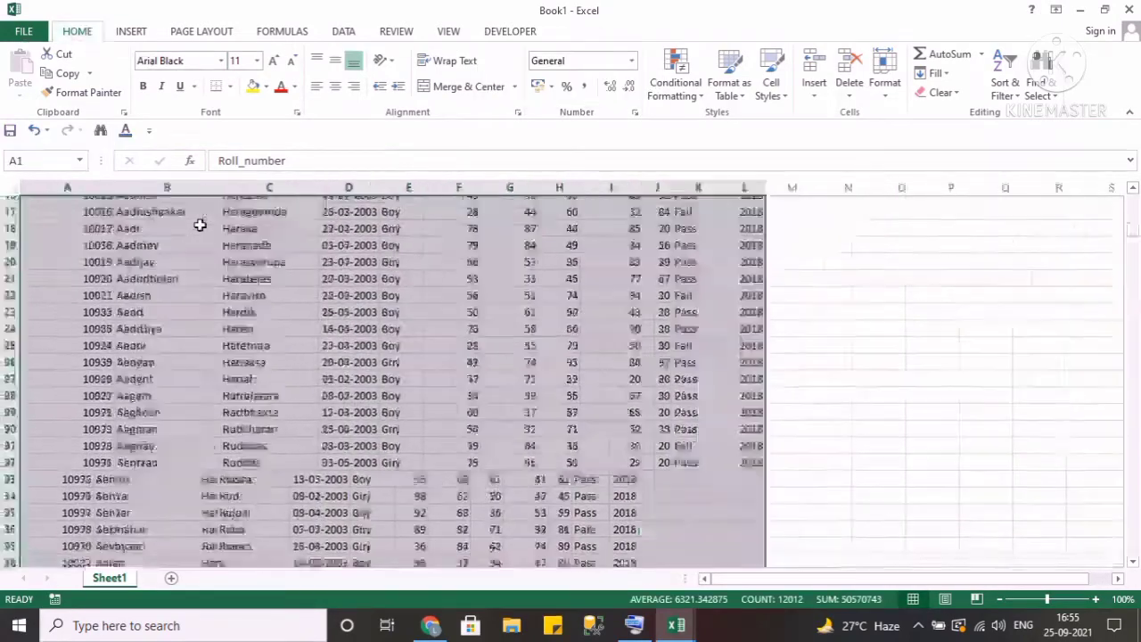
key("ctrl+Home")
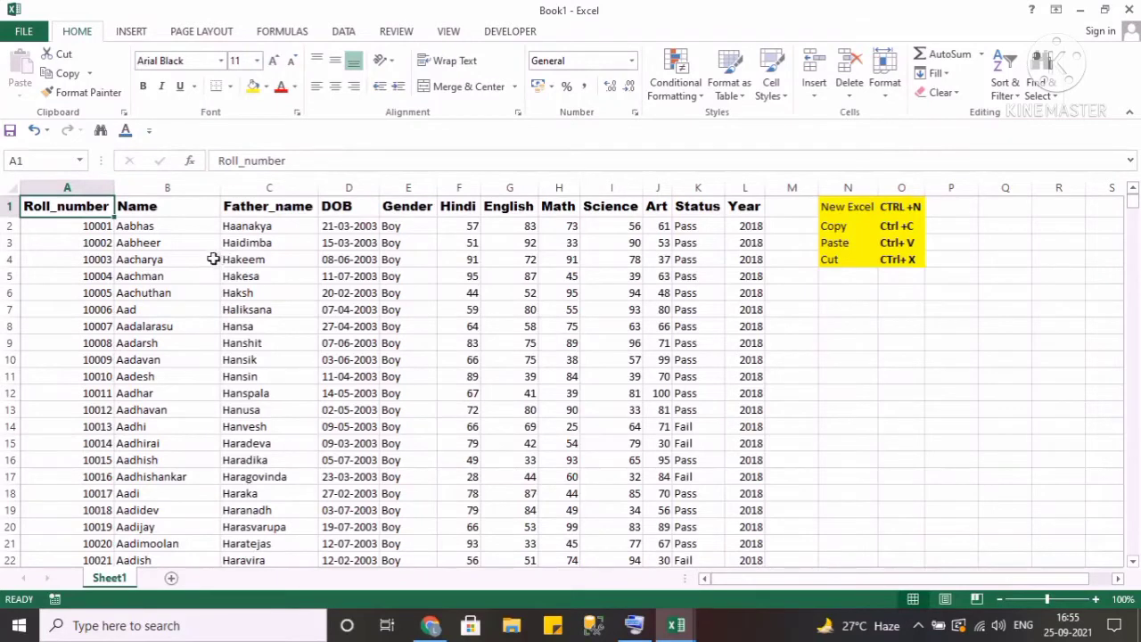
Enlarge the font size of data range A2:L1001 twice, then shrink it back to 11.
left_click(146, 236)
key("Up")
key("Left")
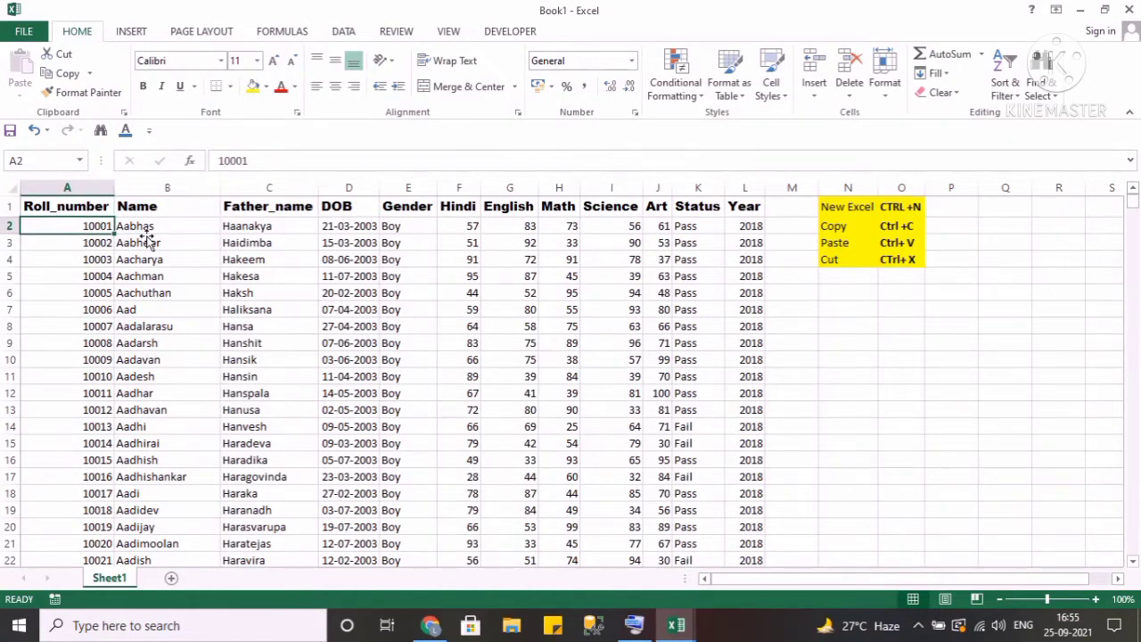
key("ctrl+shift+Right")
key("ctrl+shift+Down")
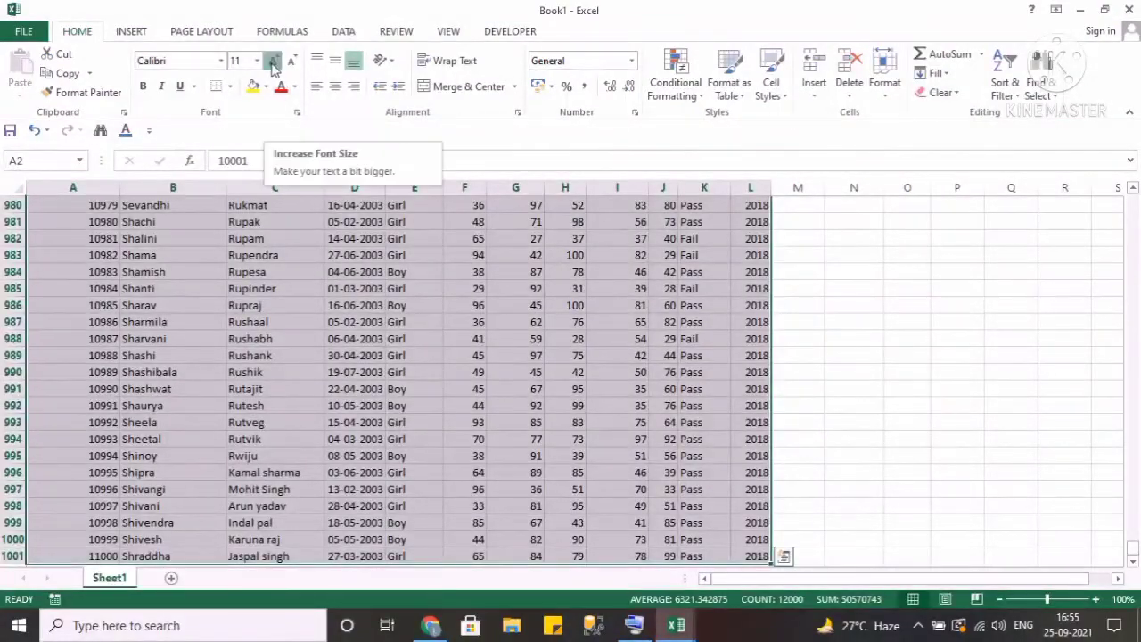
left_click(273, 60)
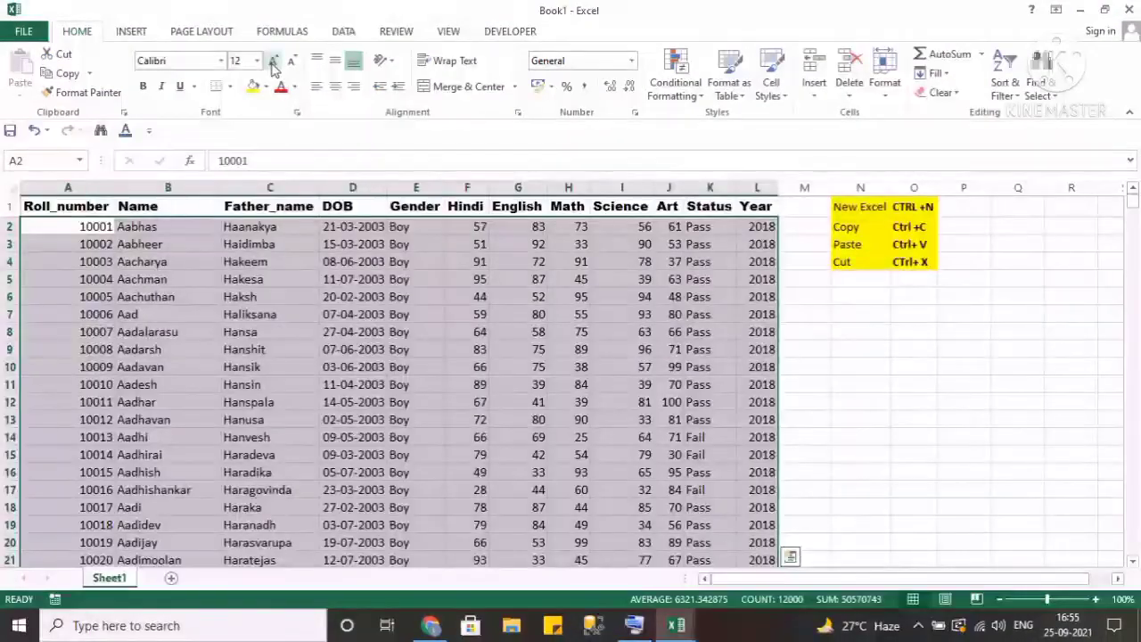
left_click(273, 60)
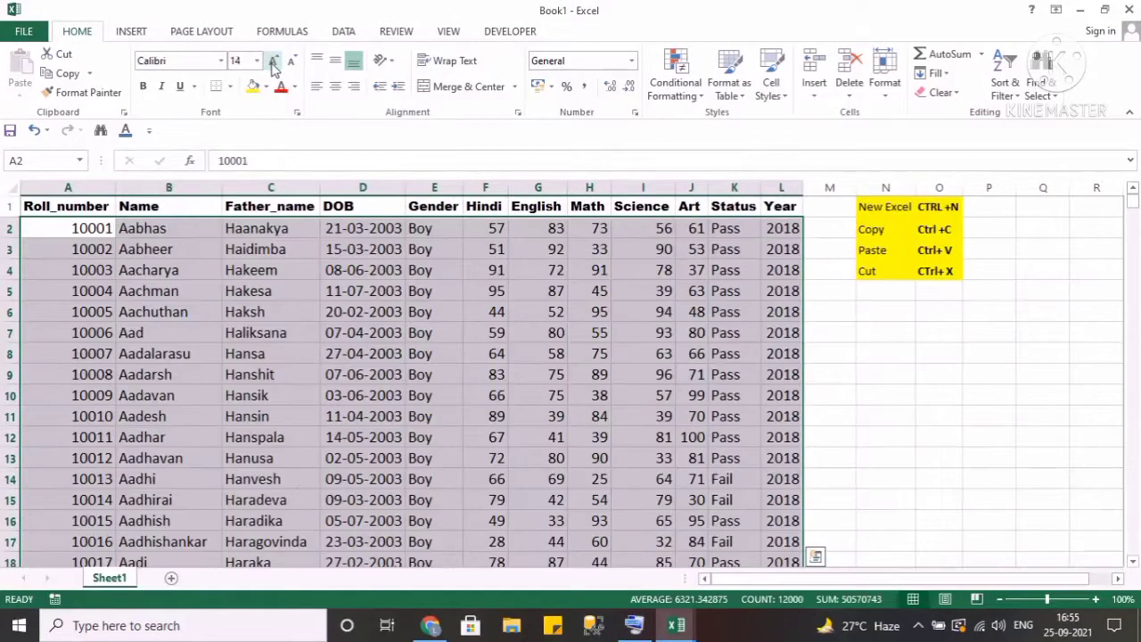
left_click(291, 65)
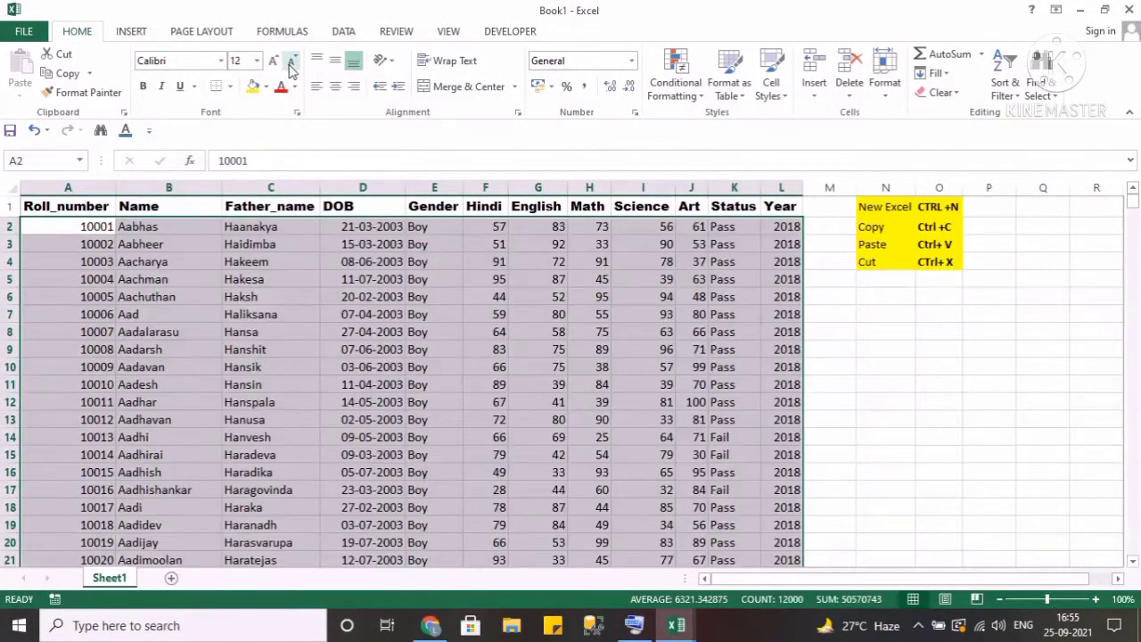
left_click(291, 65)
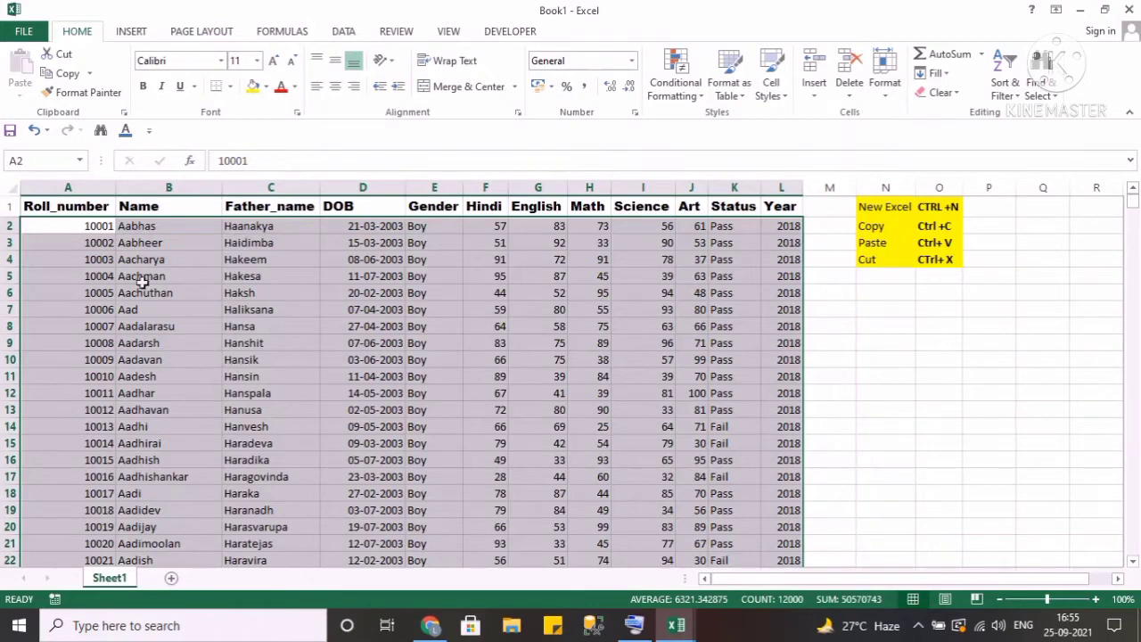
left_click(92, 257)
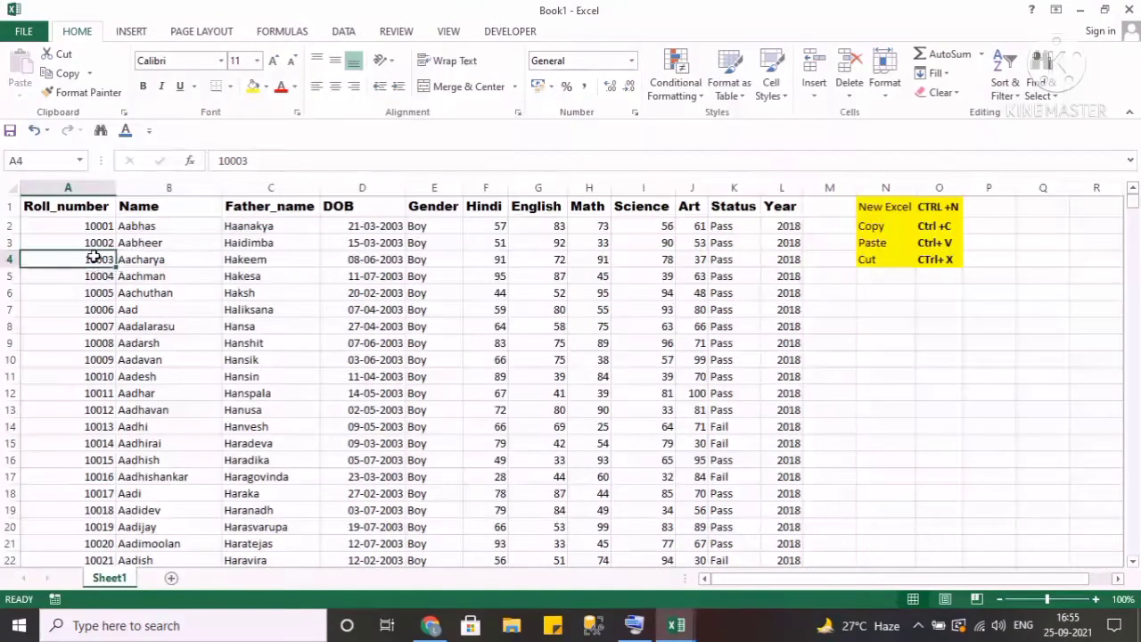
left_click(104, 226)
left_click(138, 228)
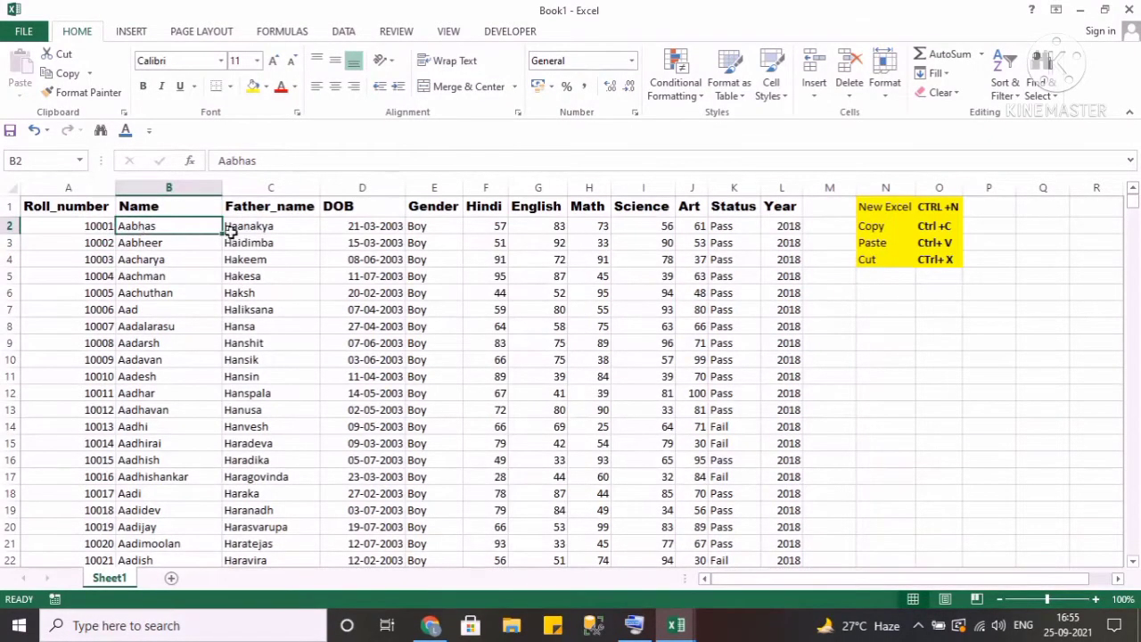
left_click(256, 230)
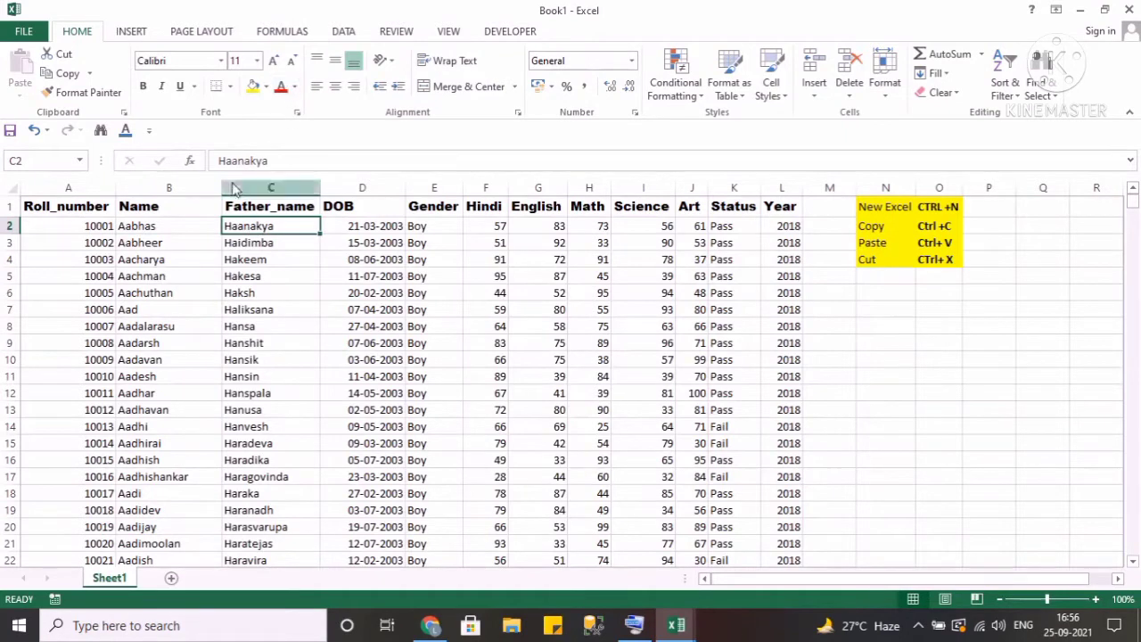
key("Left")
key("Left")
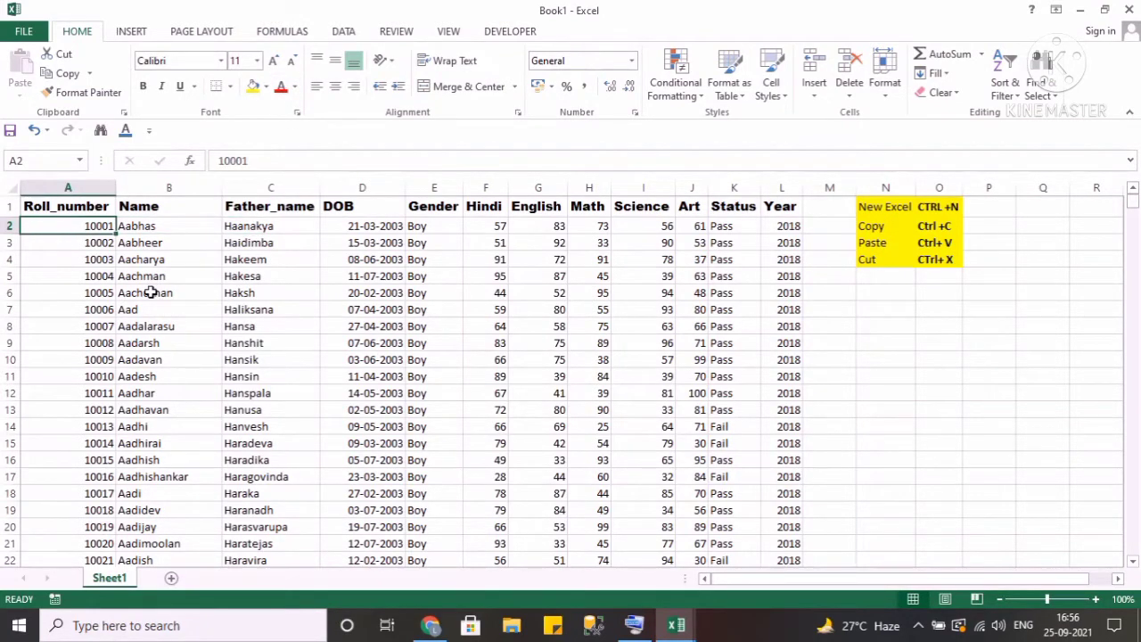
Set the font colour of data range A2:L1001 to red.
key("Up")
key("ctrl+shift+Right")
key("ctrl+shift+Down")
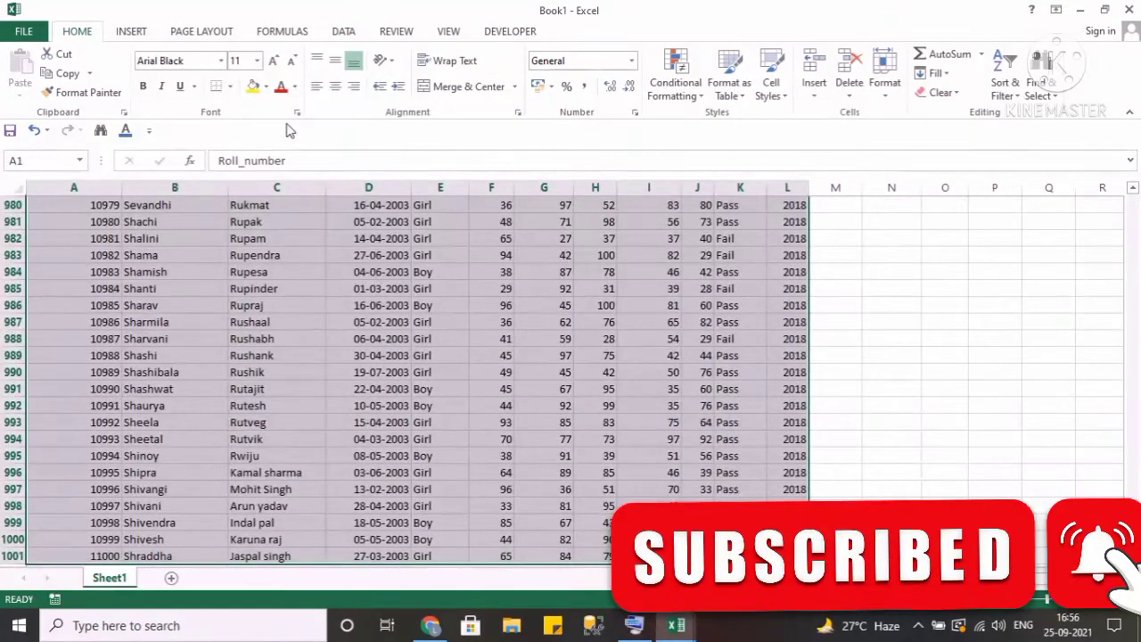
key("Down")
key("ctrl+shift+Right")
key("ctrl+shift+Down")
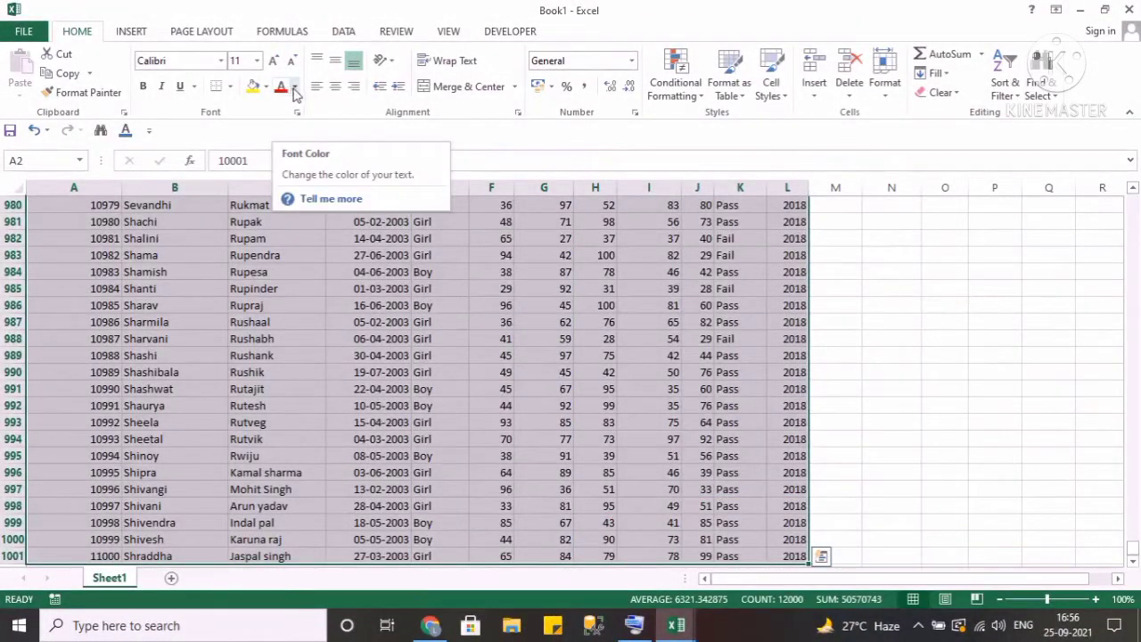
left_click(295, 89)
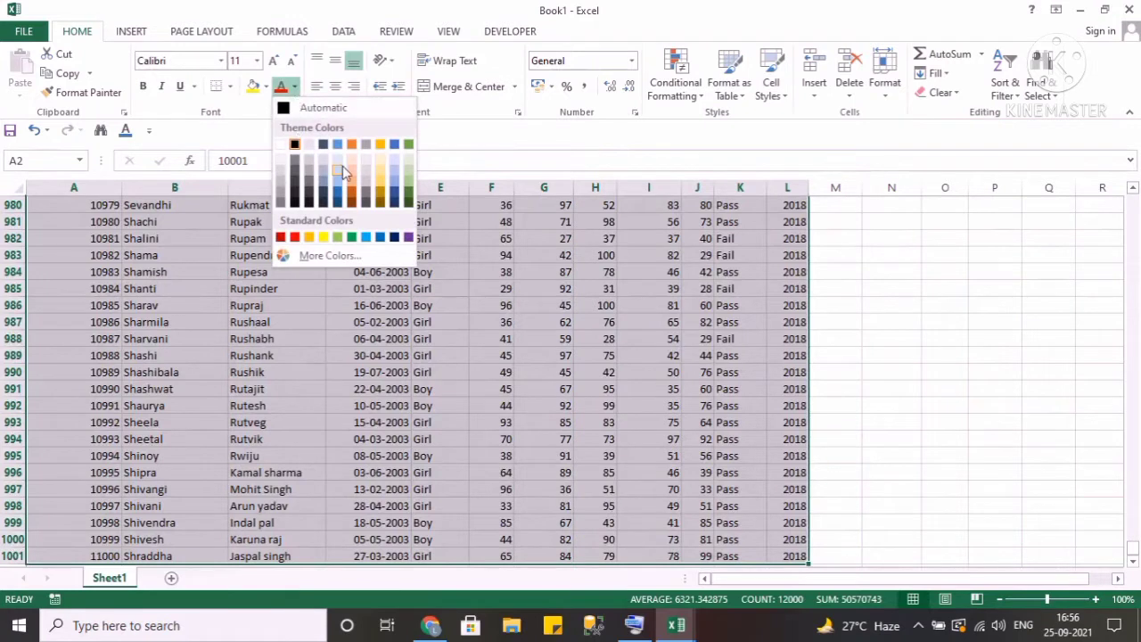
left_click(297, 240)
key("ctrl+BackSpace")
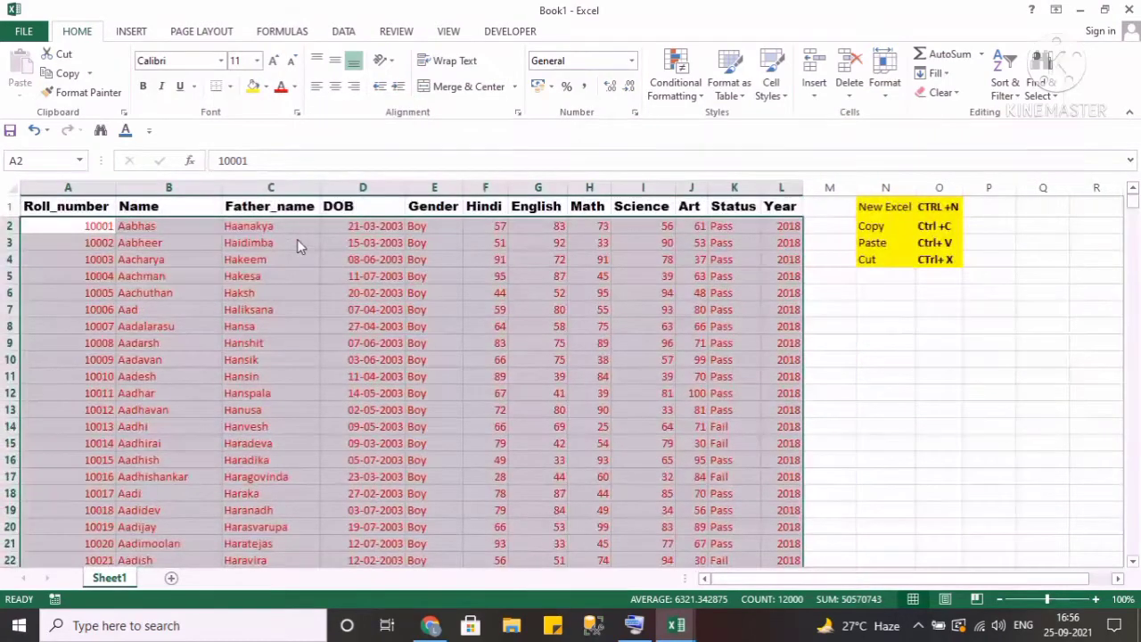
key("Up")
key("Down")
key("Right")
key("Right")
key("Right")
key("Right")
key("Right")
key("Right")
key("Right")
key("Right")
key("Right")
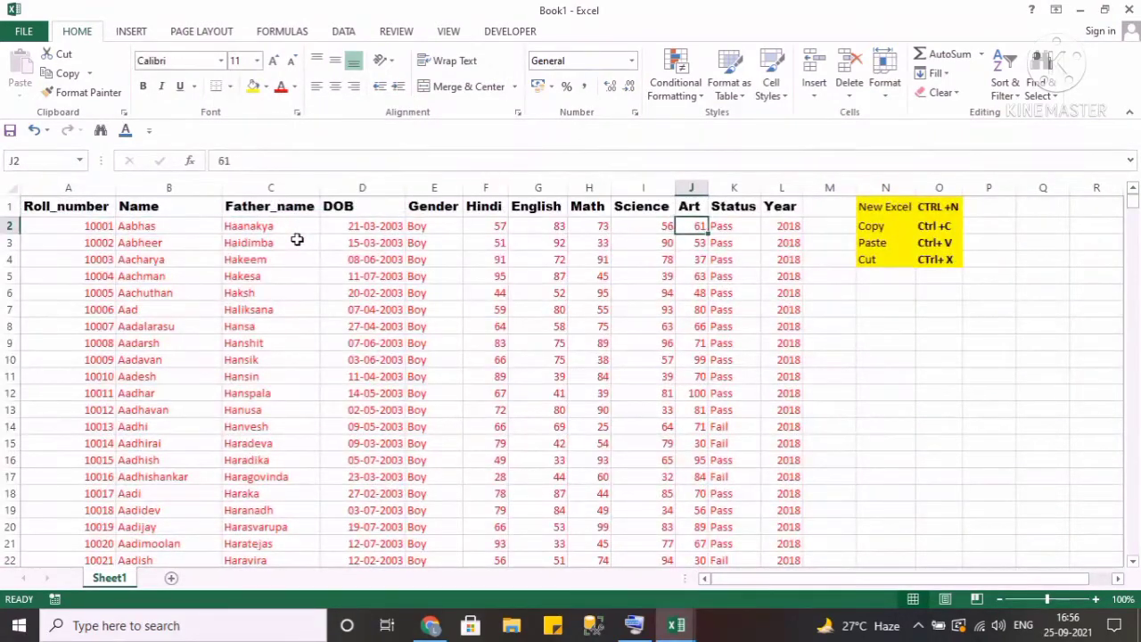
key("Right")
key("Right")
key("Home")
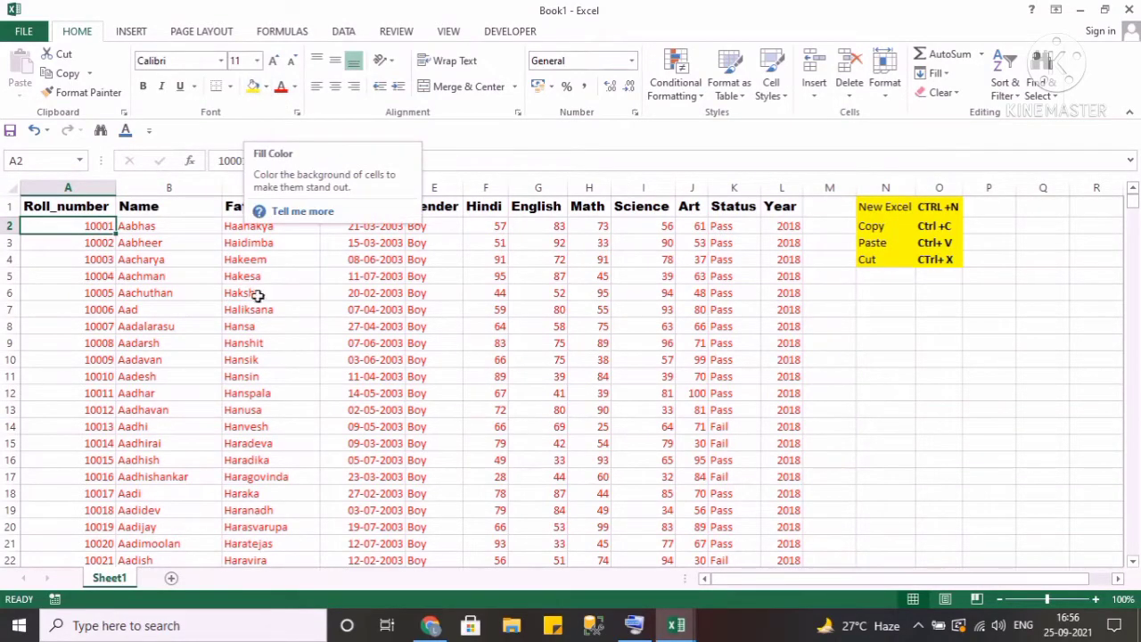
key("Up")
key("Down")
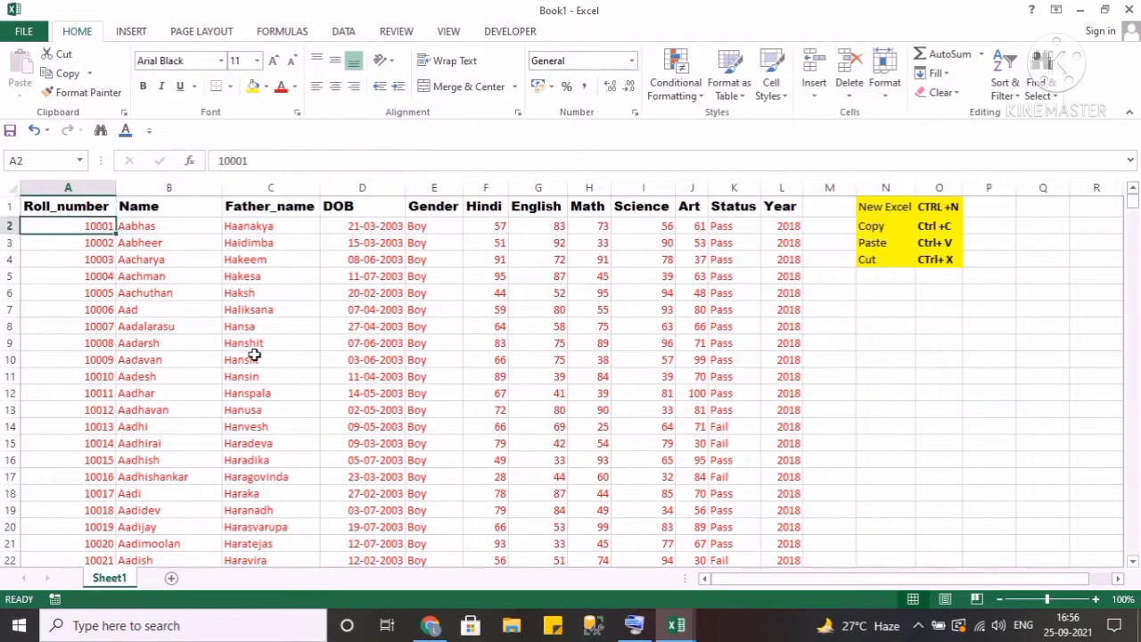
key("Right")
key("Right")
key("Right")
key("Right")
key("Right")
key("Right")
key("Right")
key("Right")
key("Right")
key("Right")
key("Right")
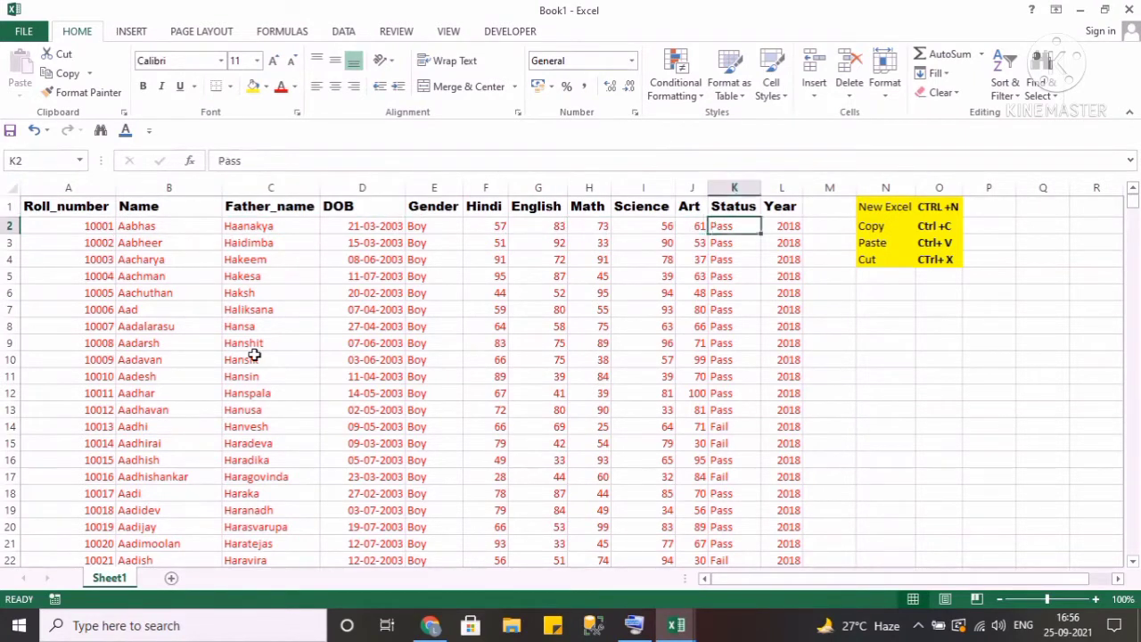
key("Left")
key("Left")
key("Left")
key("Left")
key("Home")
Fill the entire table A1:L1001 with a light green background colour.
key("Up")
key("ctrl+shift+Right")
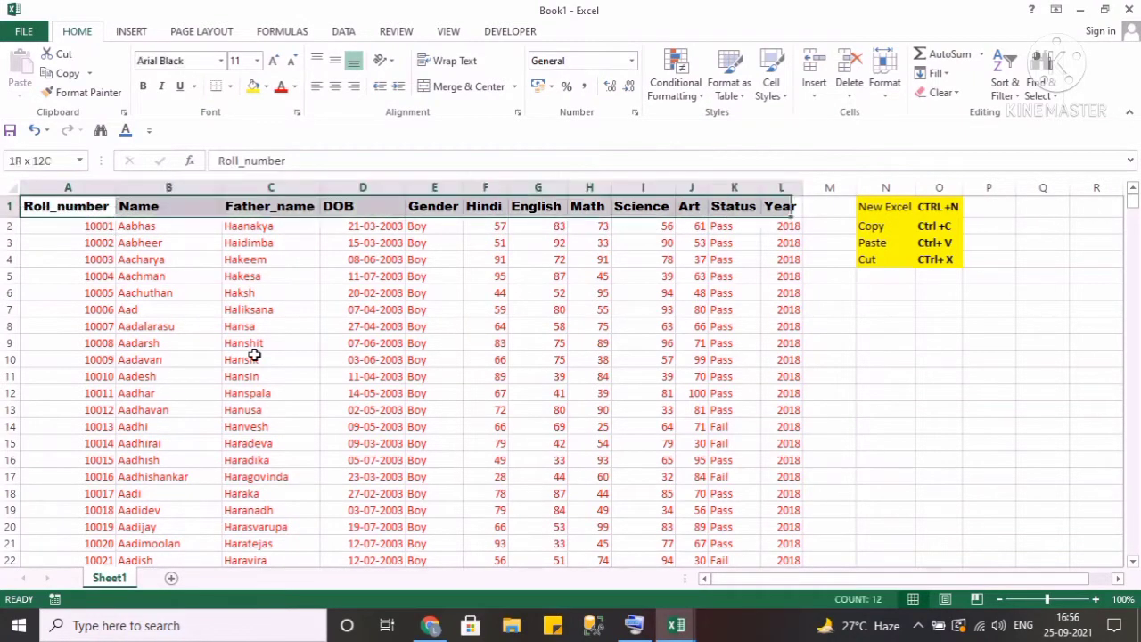
key("ctrl+shift+Down")
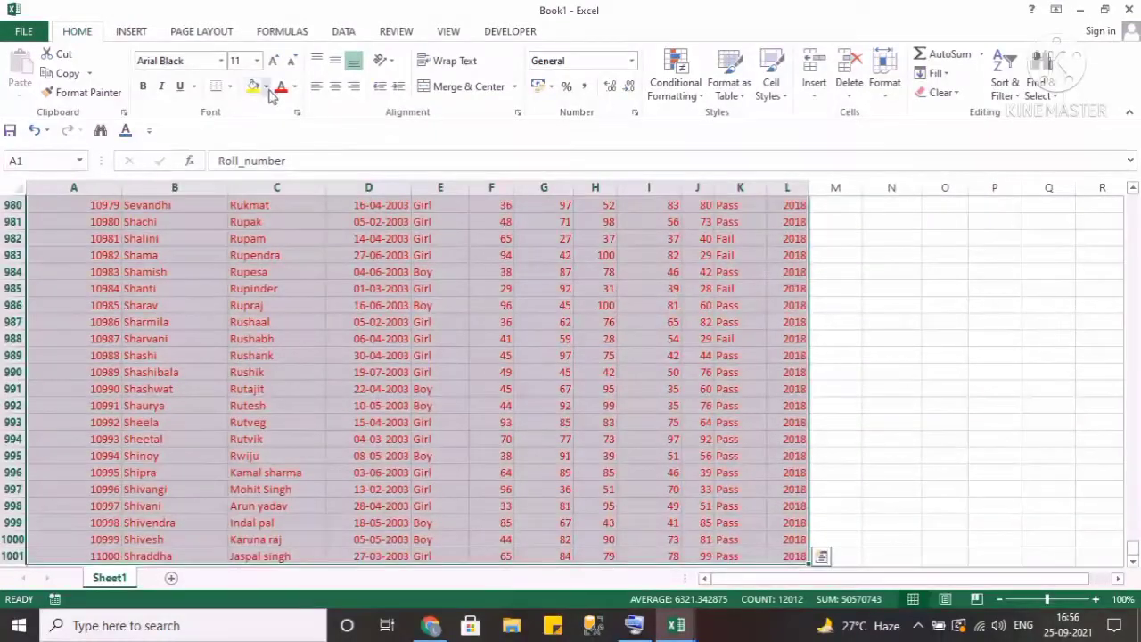
left_click(264, 86)
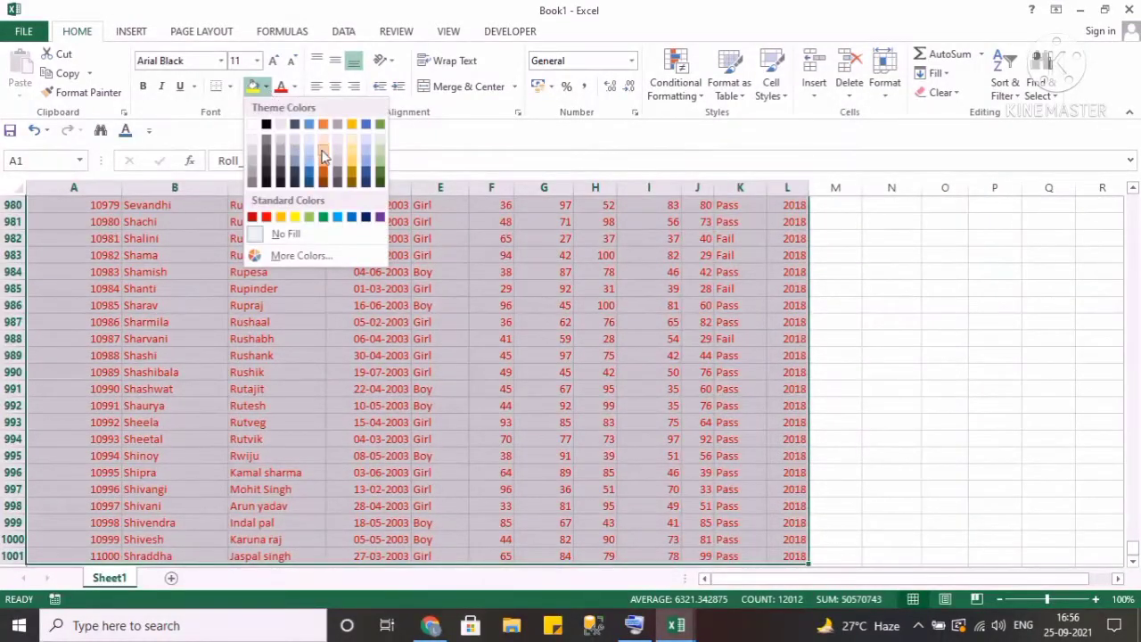
left_click(379, 170)
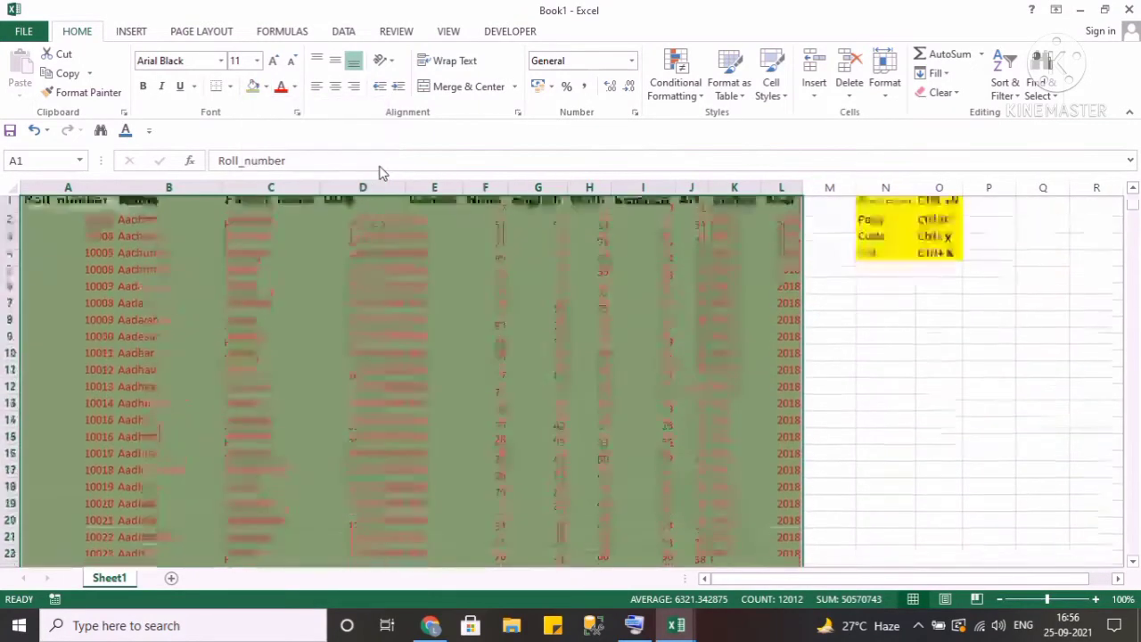
key("Down")
key("Up")
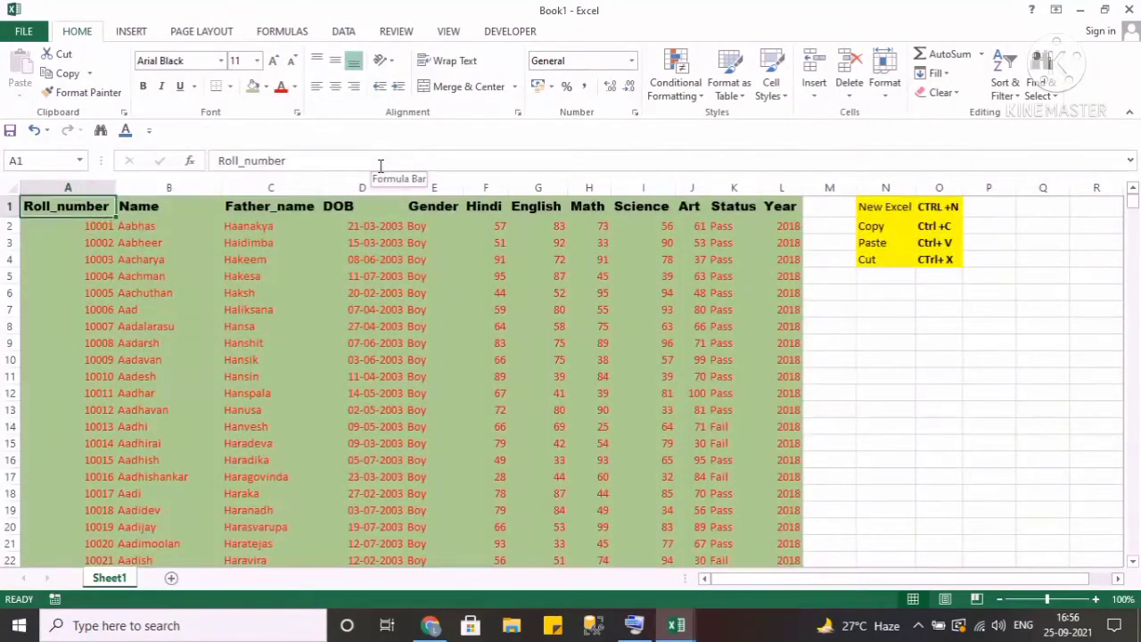
Make the entire table A1:L1001 bold, italic and underlined.
key("Right")
key("Down")
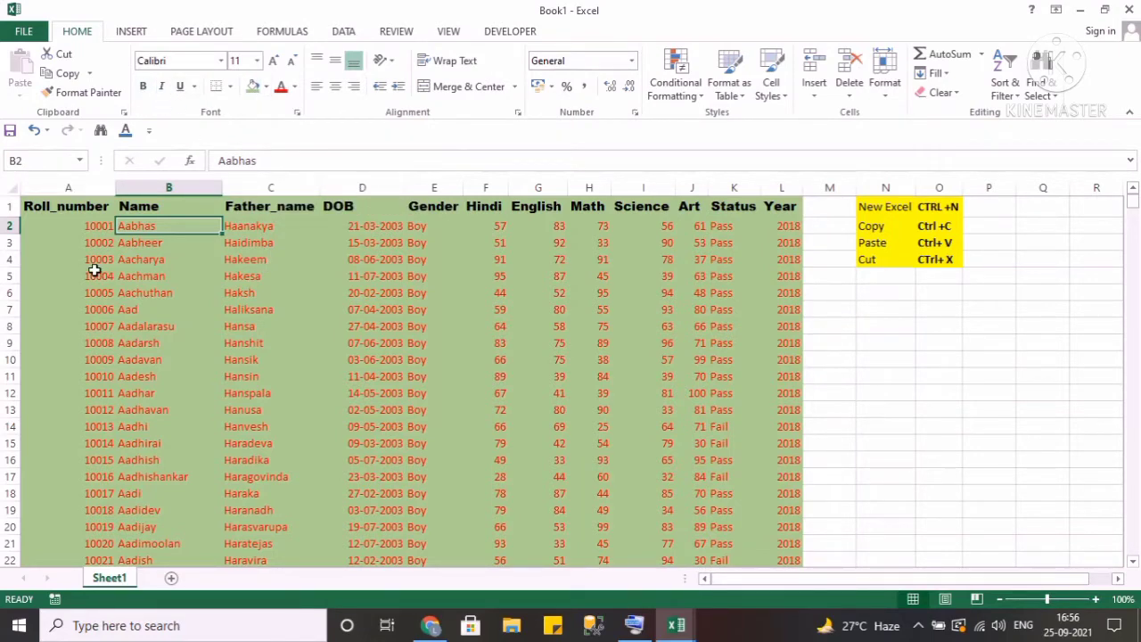
key("ctrl+Home")
key("ctrl+shift+Right")
key("ctrl+shift+Down")
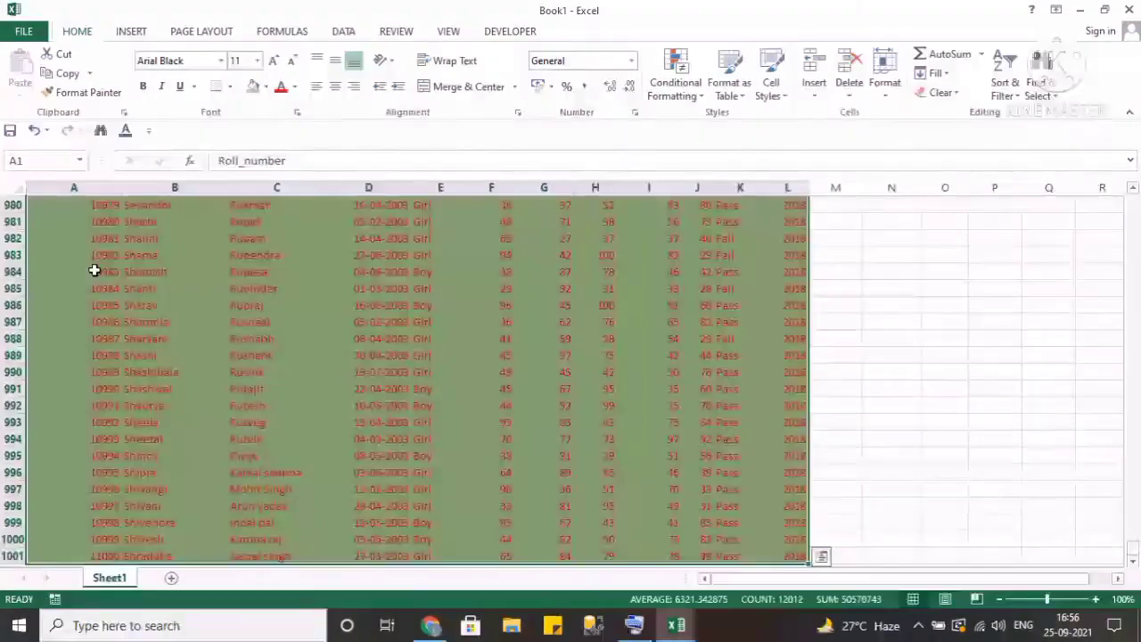
left_click(147, 90)
left_click(163, 89)
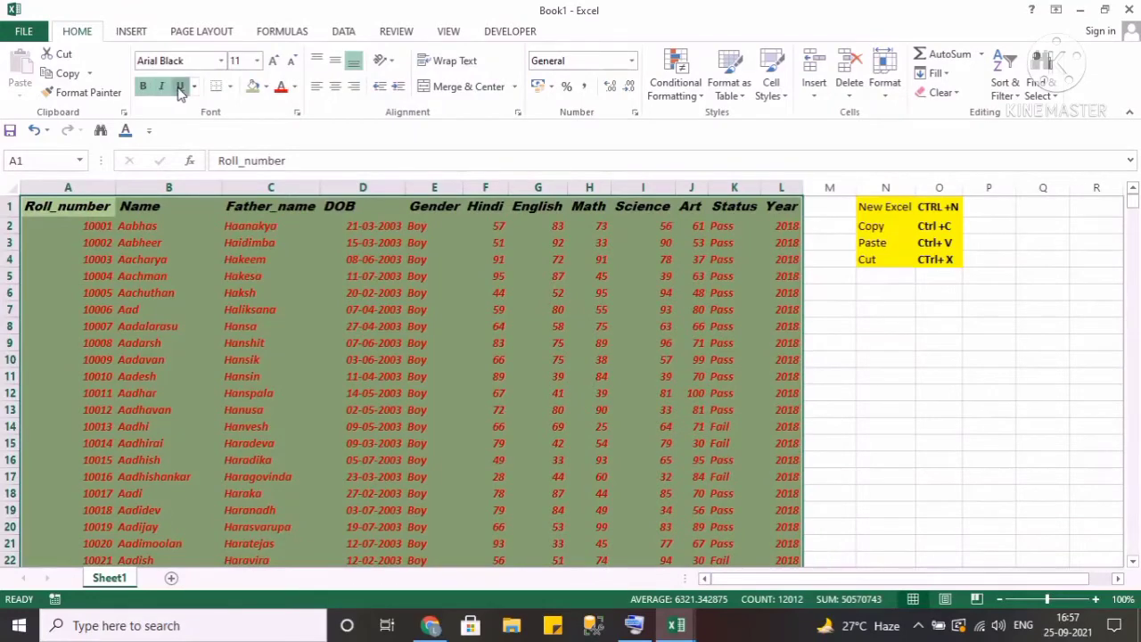
left_click(179, 89)
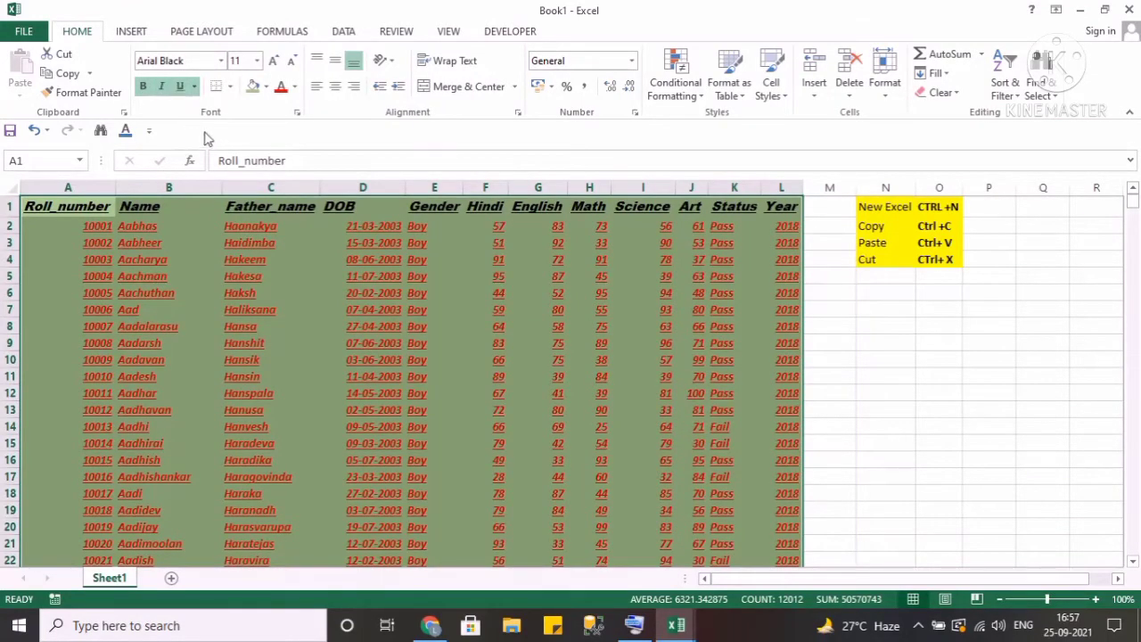
Apply All Borders to the entire table A1:L1001.
left_click_drag(104, 215, 103, 218)
key("ctrl+shift+Down")
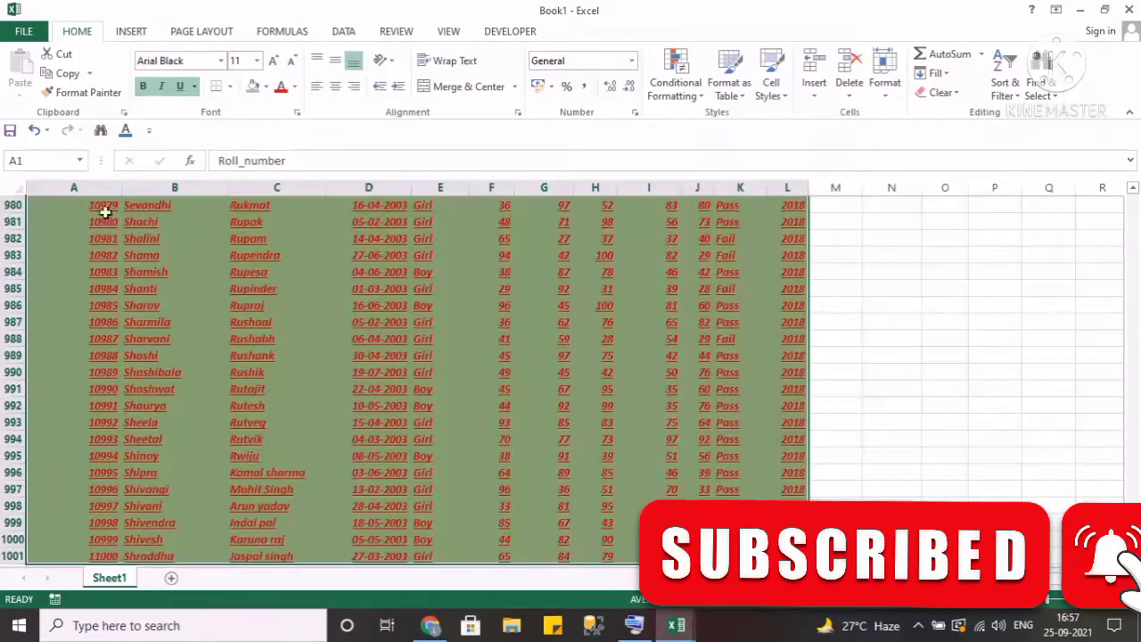
left_click(230, 86)
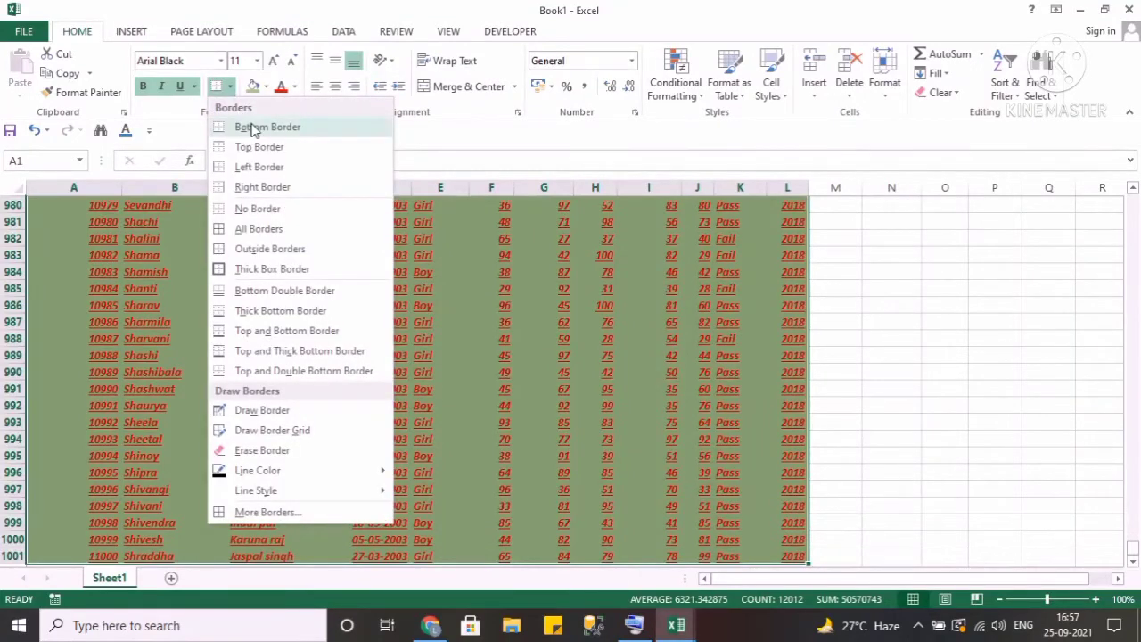
left_click(256, 232)
key("ctrl+BackSpace")
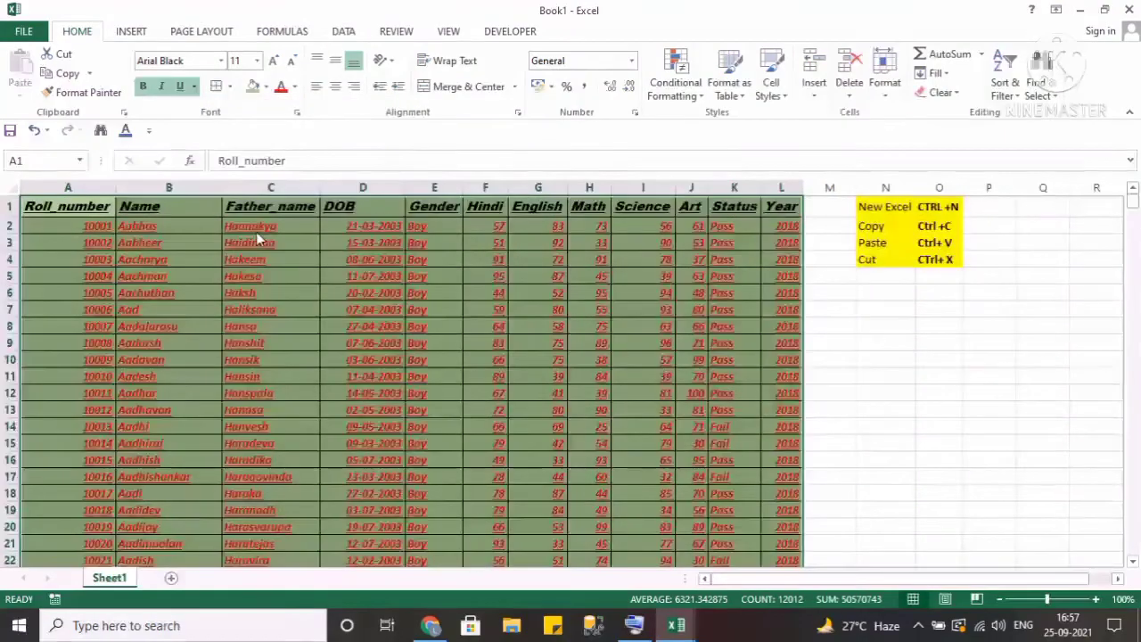
Move to the table's last cell and back to the top to inspect the formatting.
key("Down")
key("Down")
key("Up")
key("Up")
key("ctrl+End")
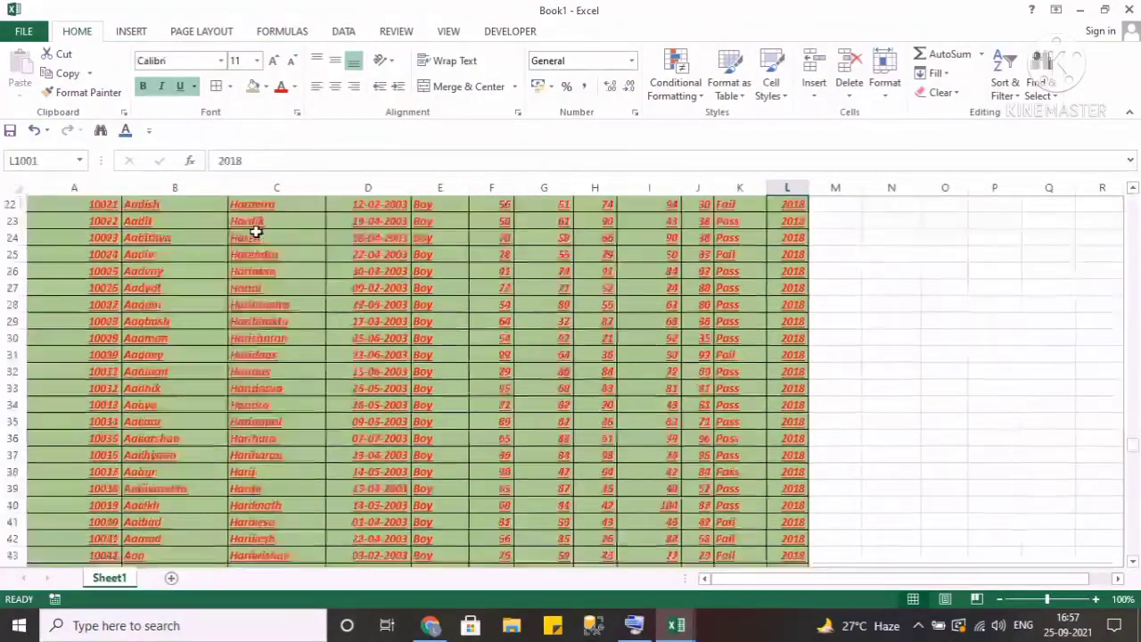
key("ctrl+Up")
key("Left")
key("Left")
key("ctrl+Left")
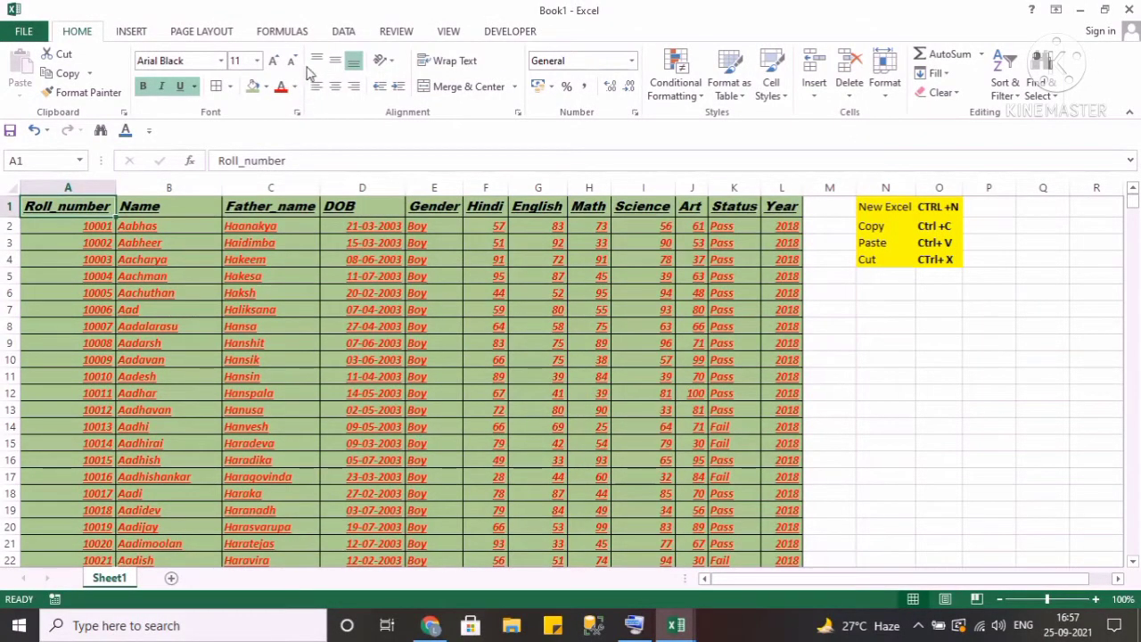
key("Right")
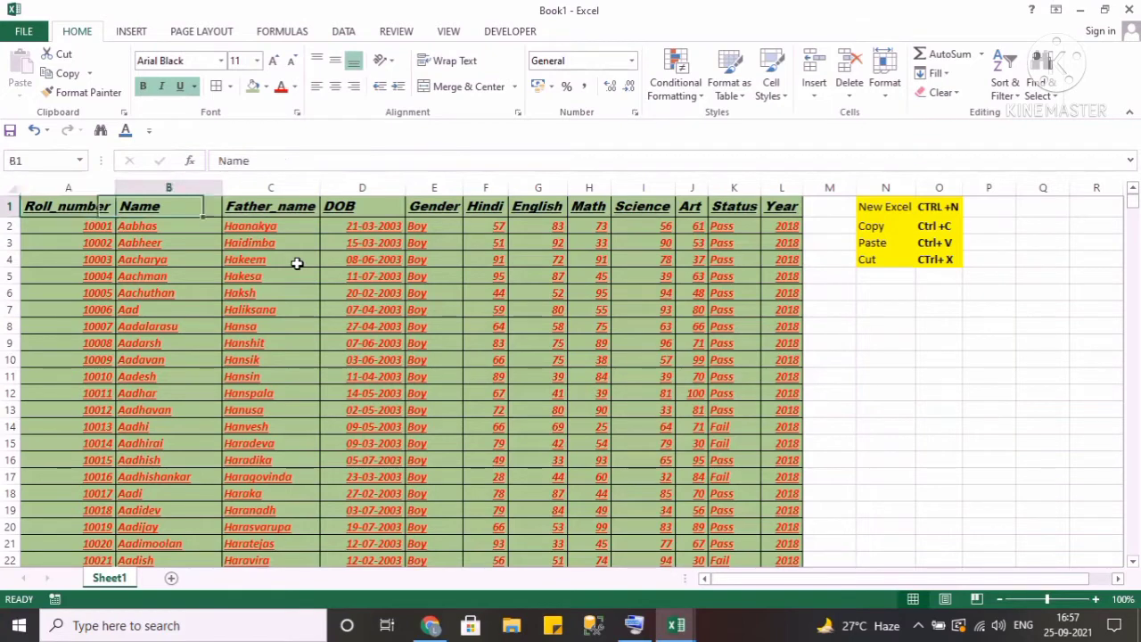
key("Left")
key("Down")
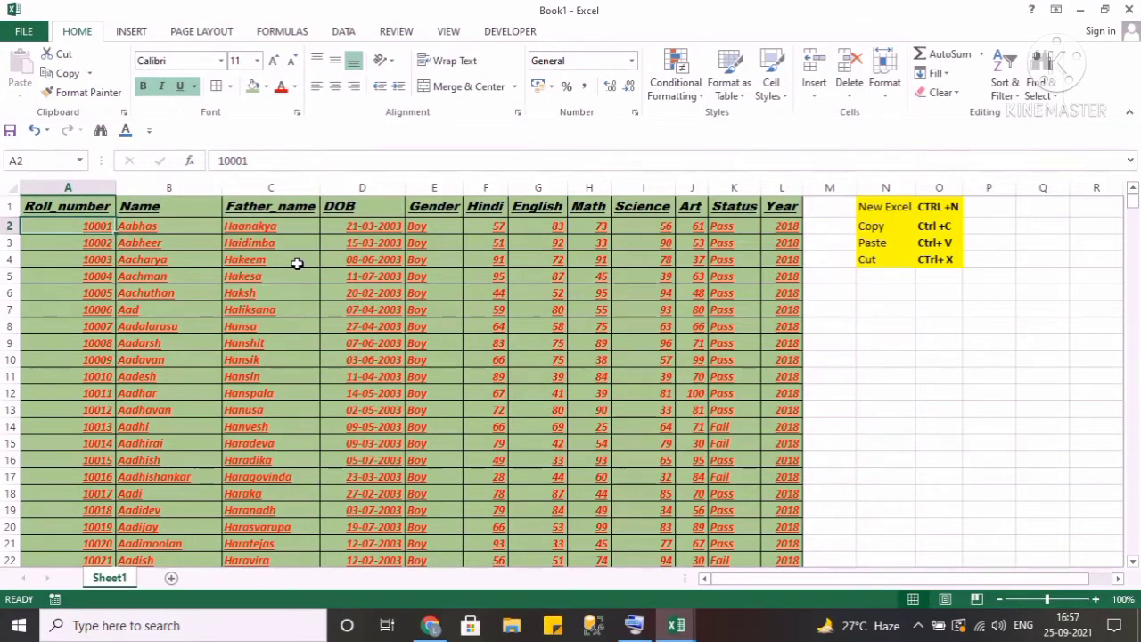
Select the entire table A1:L1001 and centre its contents horizontally and vertically.
key("Right")
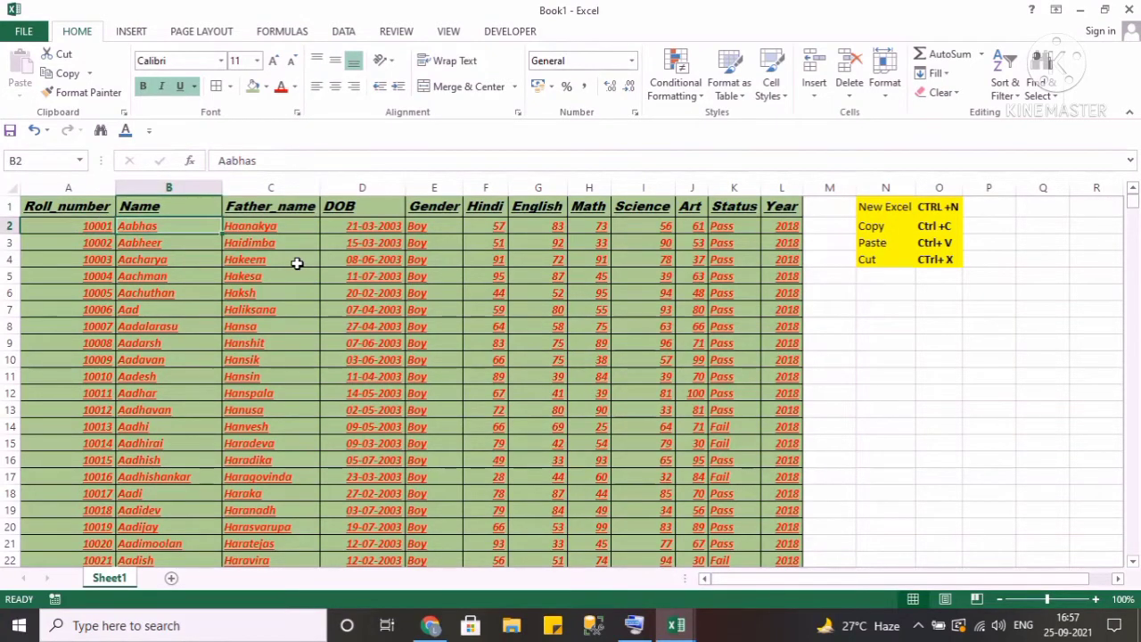
key("Right")
key("Up")
key("Left")
key("Left")
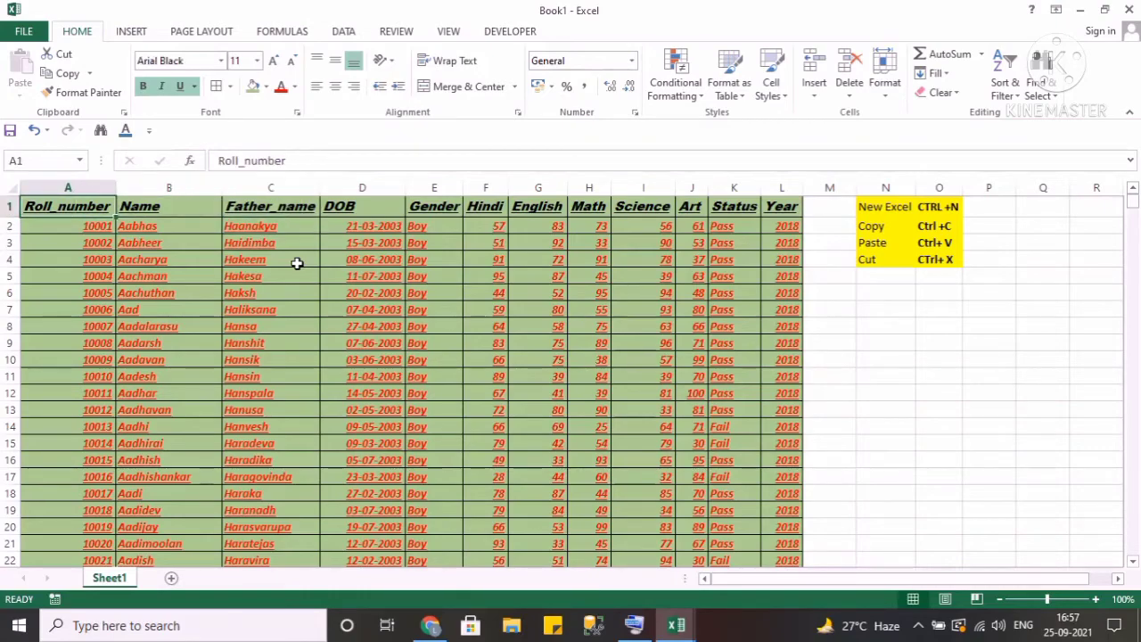
key("ctrl+shift+Right")
key("ctrl+shift+Down")
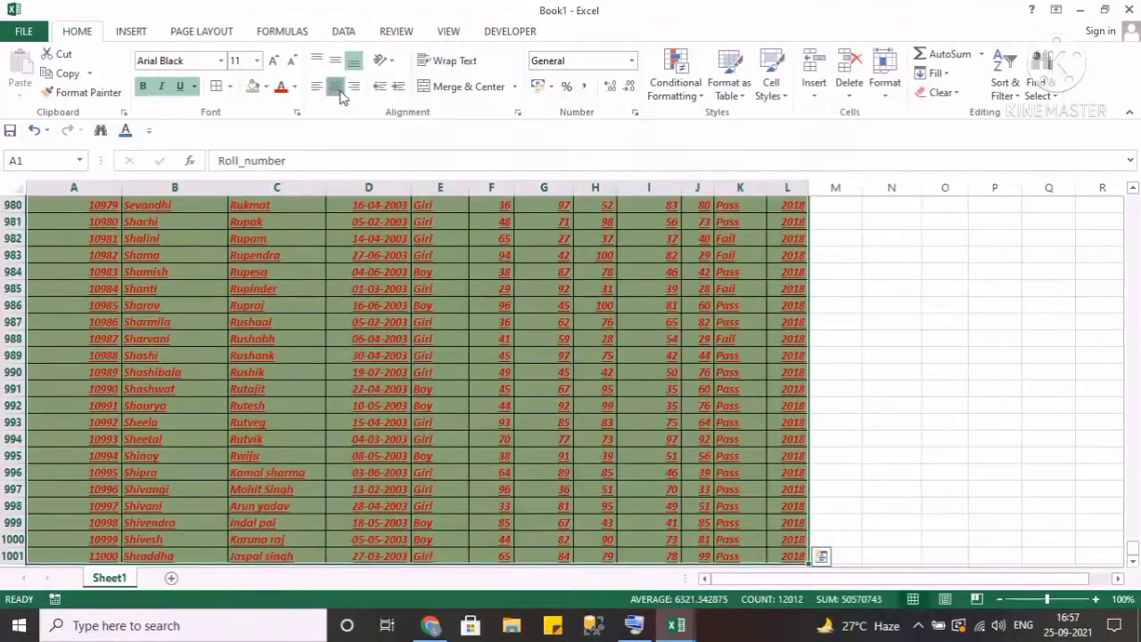
key("ctrl+BackSpace")
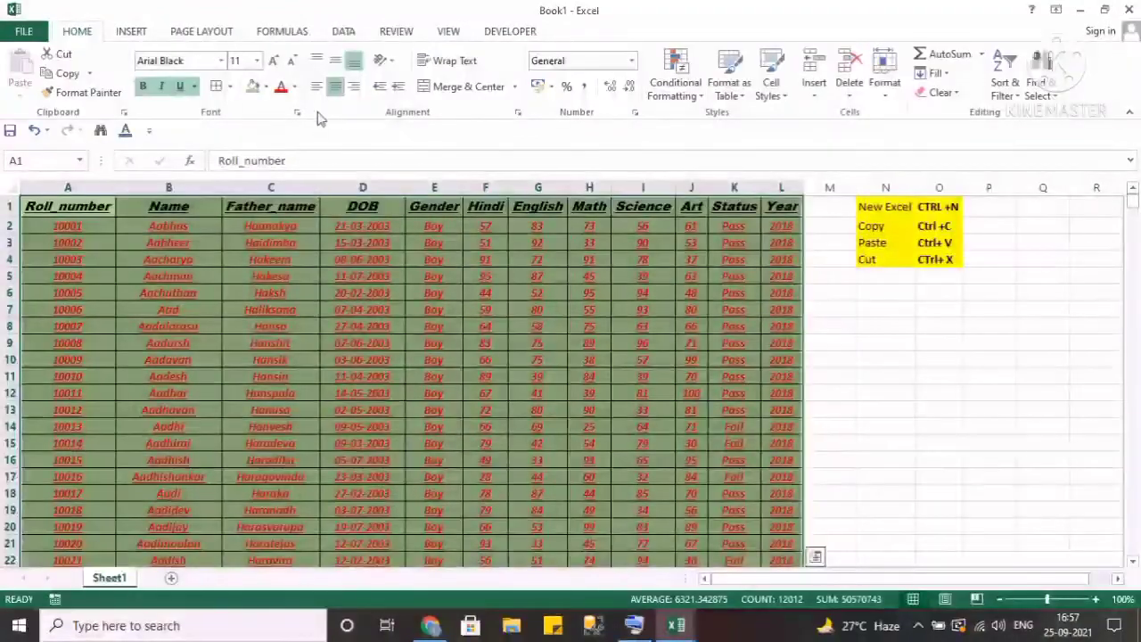
left_click(335, 61)
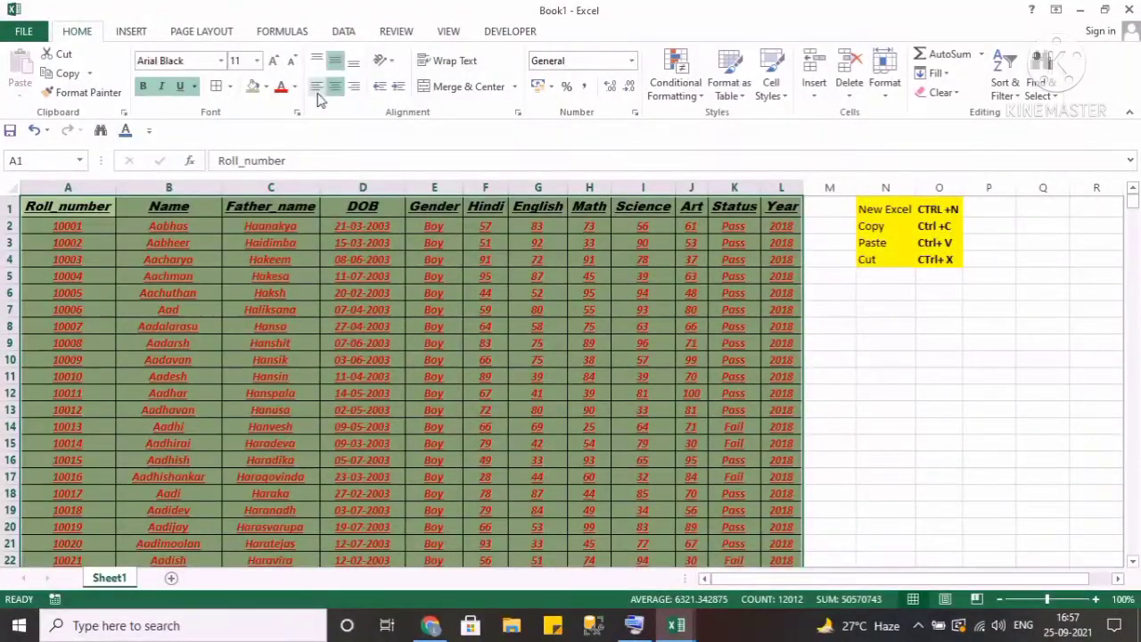
Switch the table's horizontal alignment to left, then right, then back to left.
left_click(317, 89)
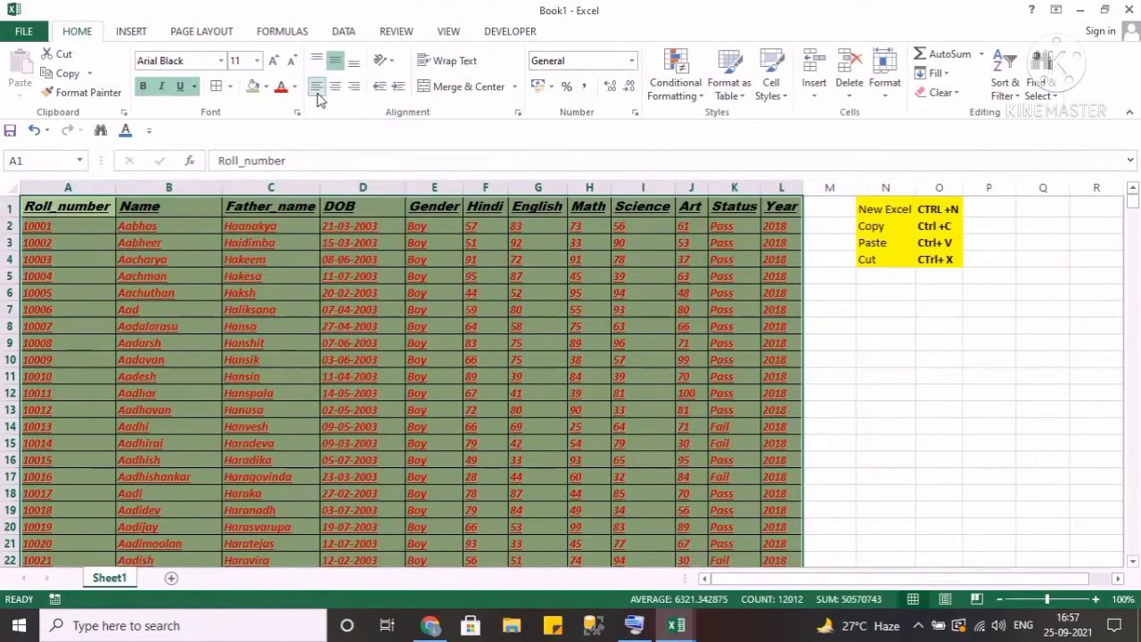
left_click(357, 93)
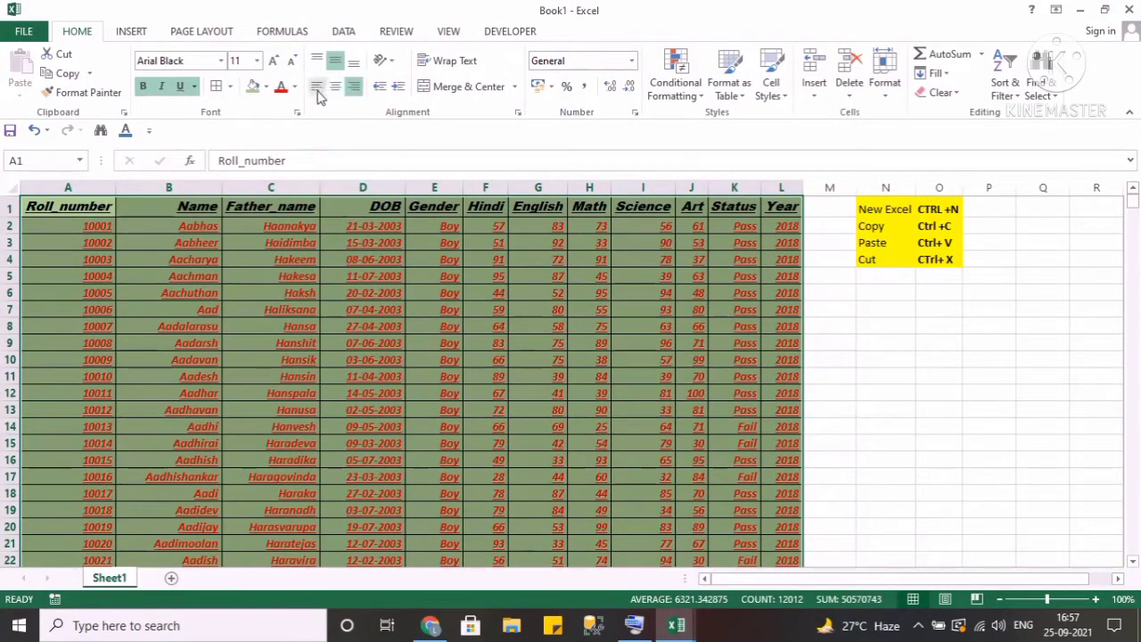
left_click(317, 93)
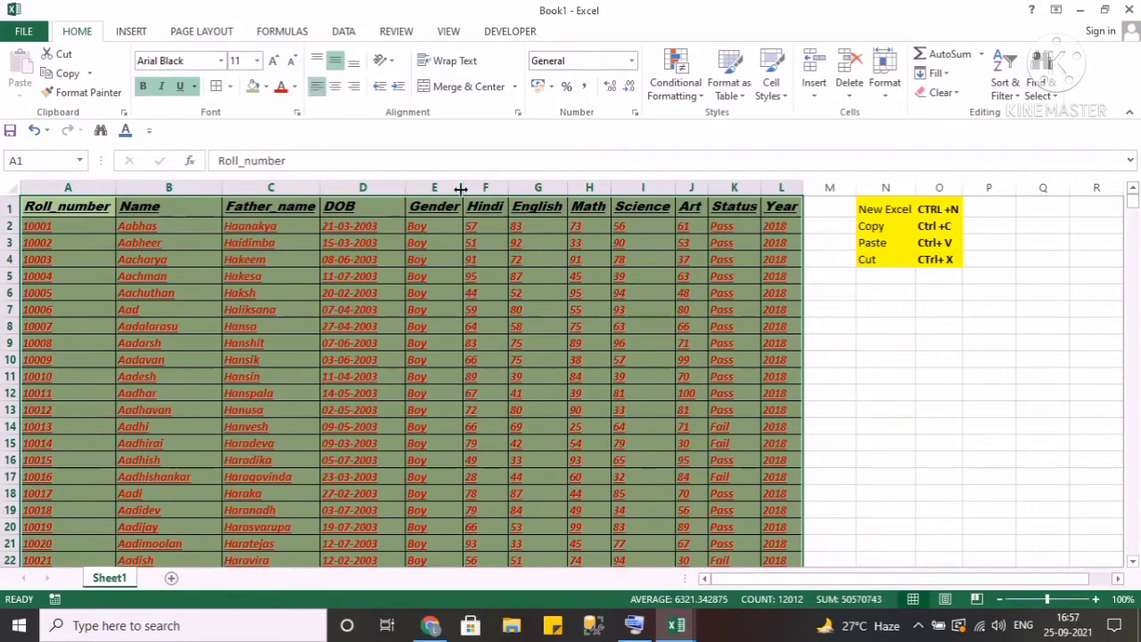
Enter "My name is" followed by the user's name in cell R1.
left_click(483, 205)
key("Right")
key("Right")
key("Right")
key("Right")
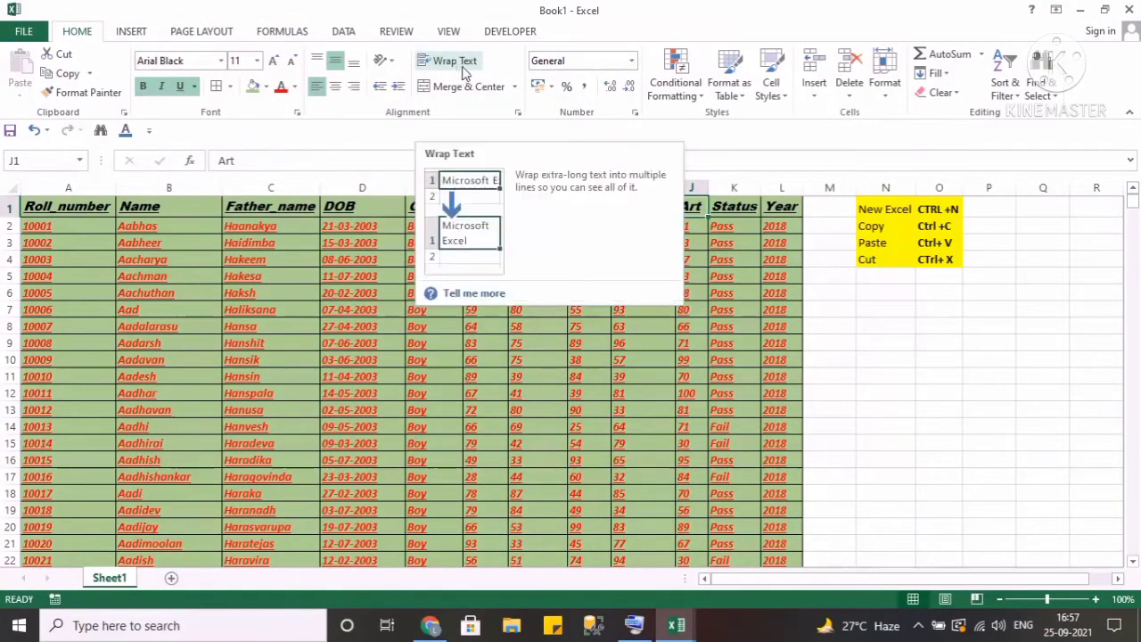
left_click(1020, 203)
scroll(1020, 202, "right", 3)
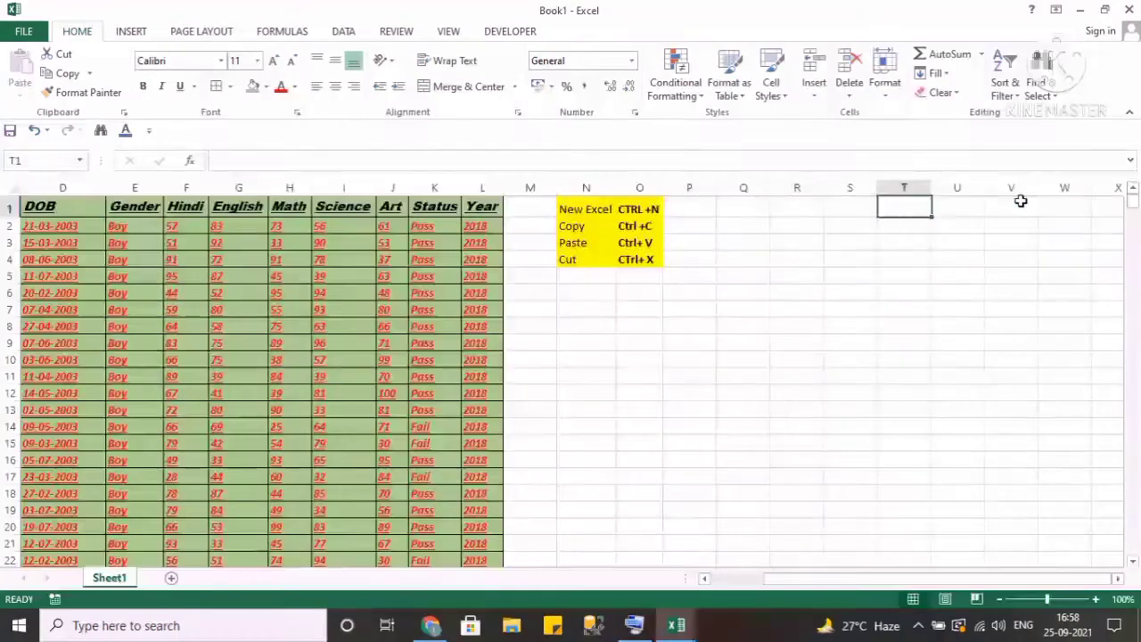
key("Right")
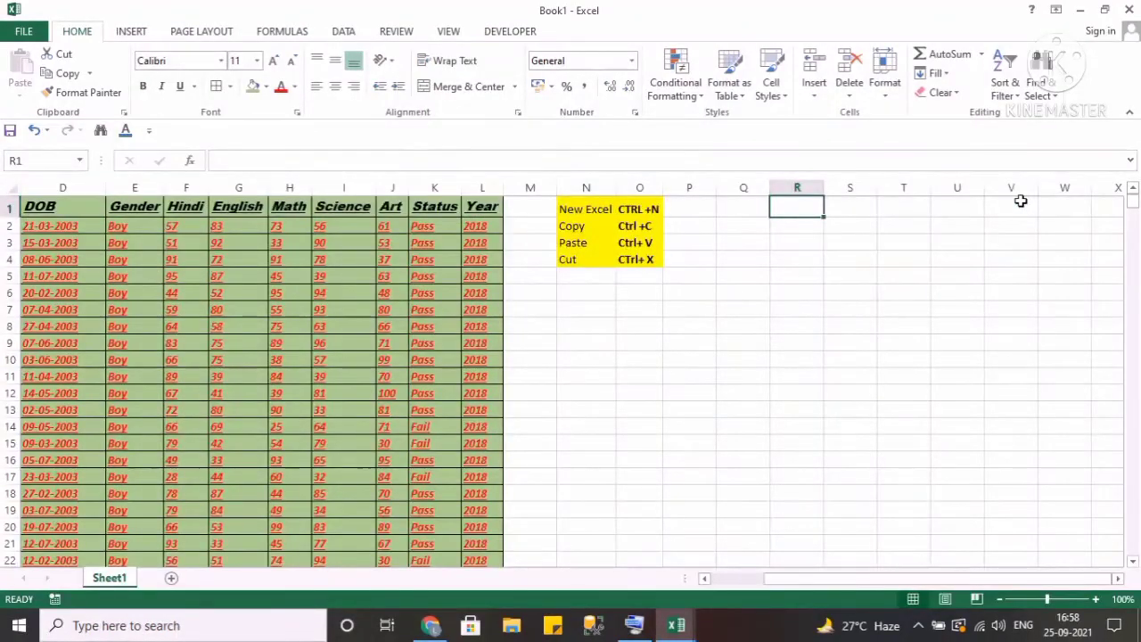
type("My name is")
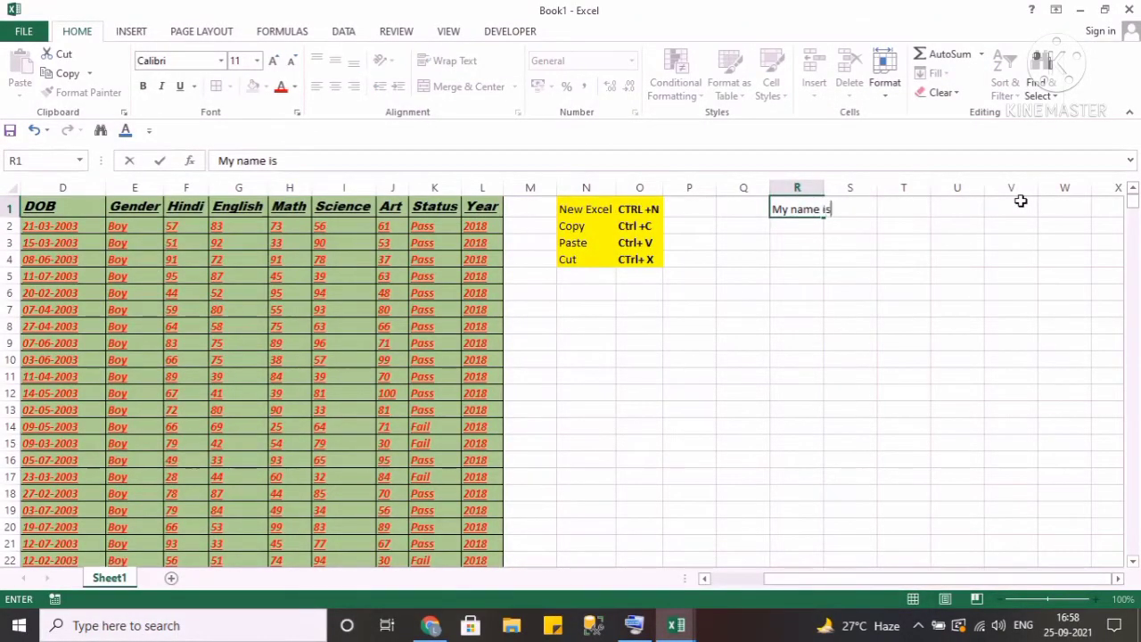
type(" Arun")
key("Return")
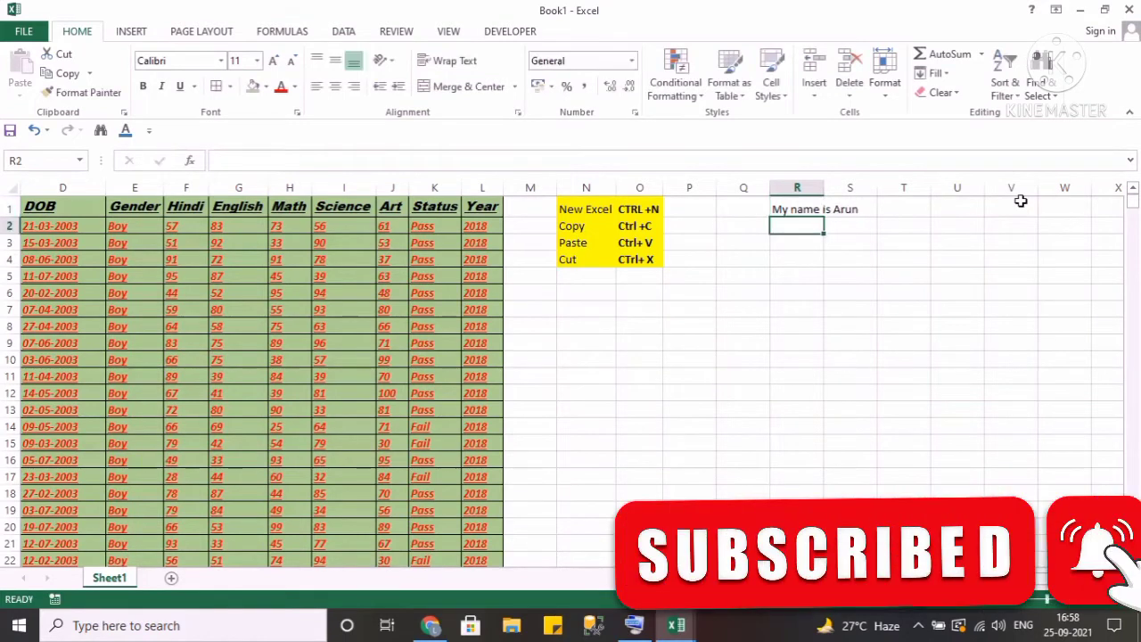
Select column R, then row 3, to show whole-column and whole-row selection.
key("Up")
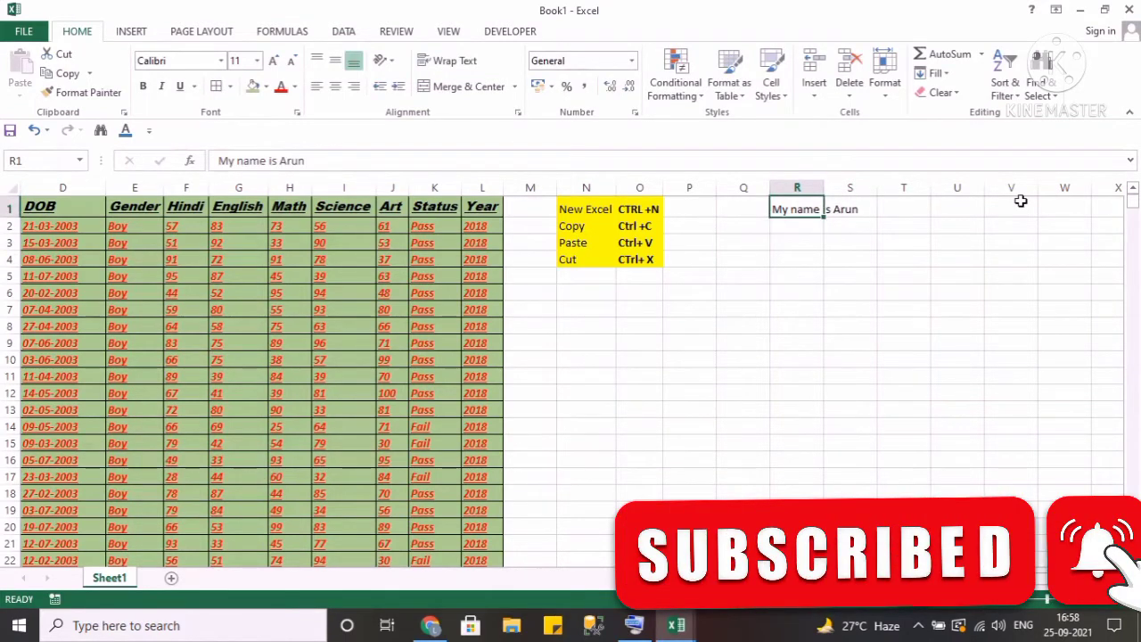
left_click(797, 187)
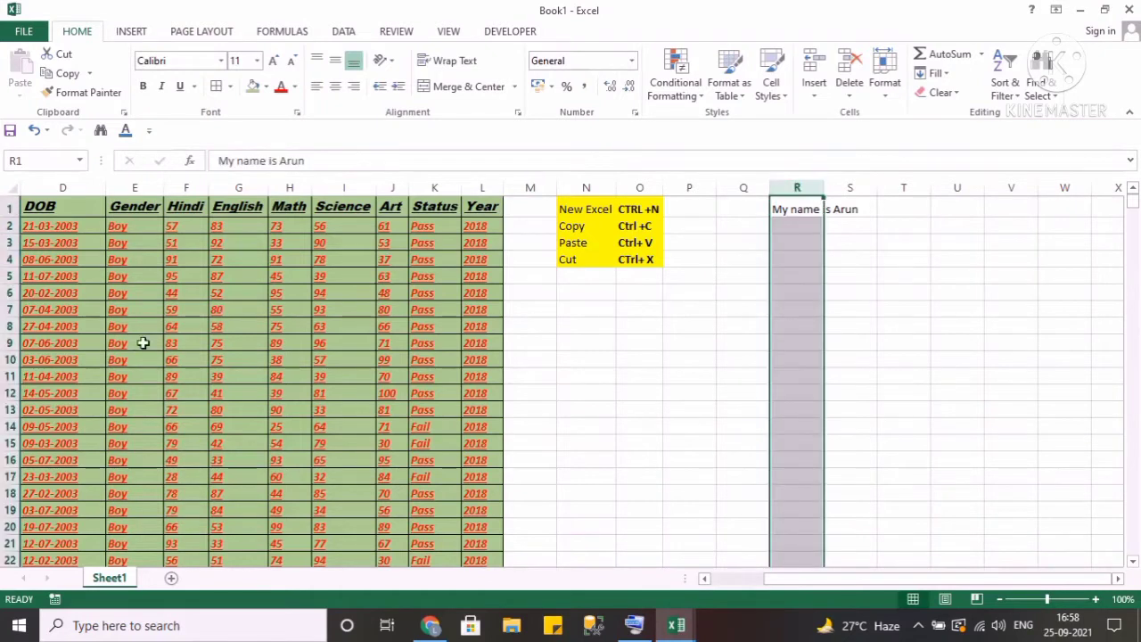
left_click(7, 242)
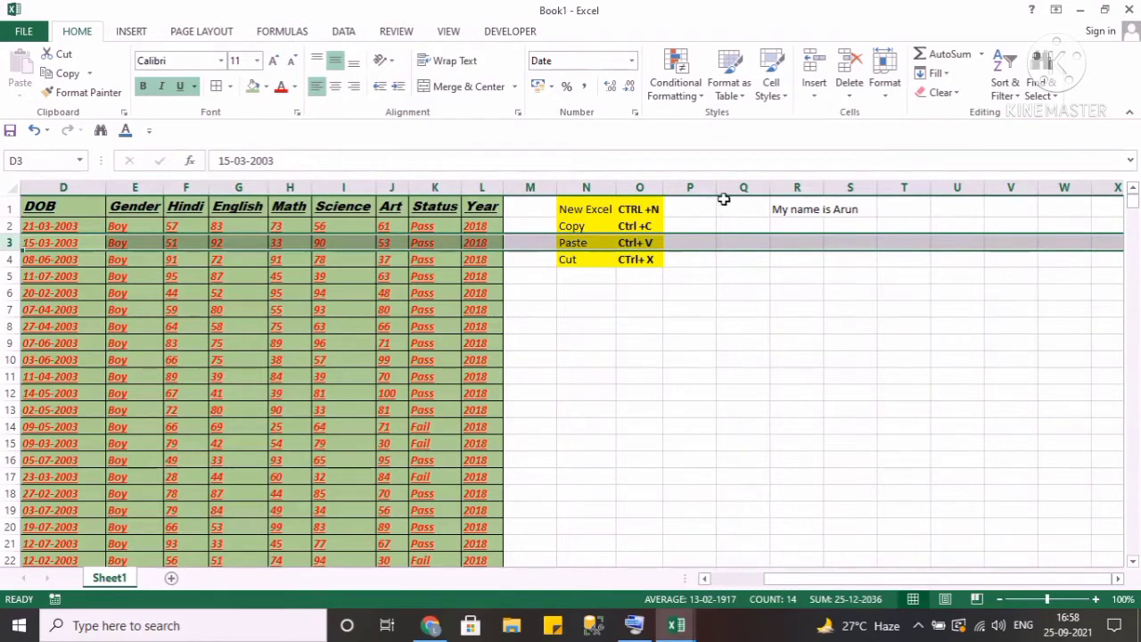
left_click(799, 240)
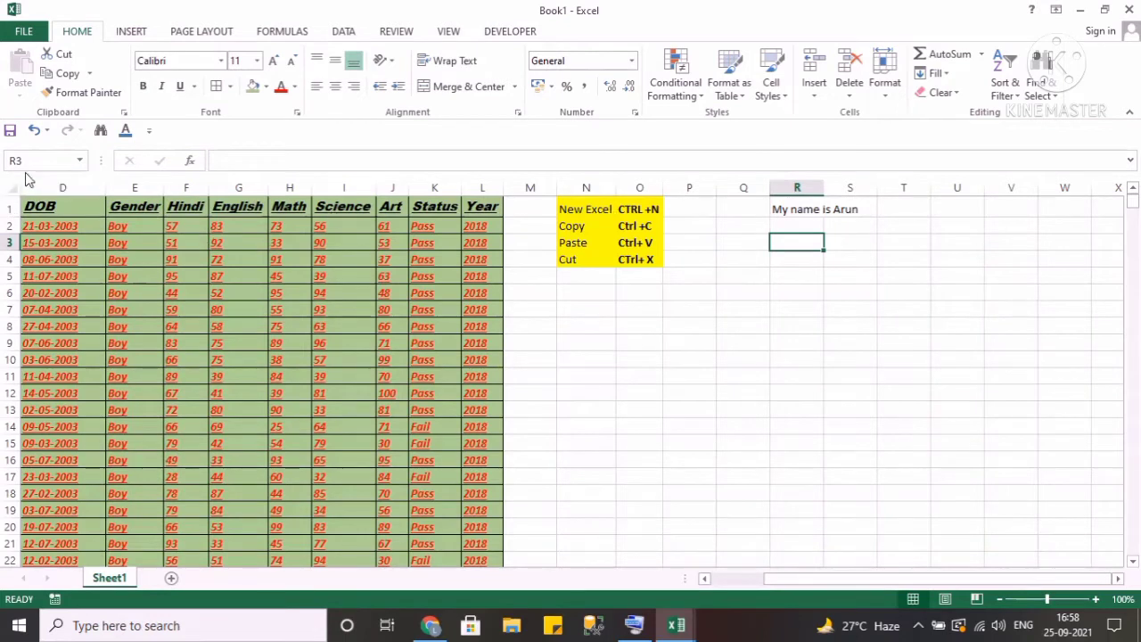
key("Up")
key("Up")
key("Left")
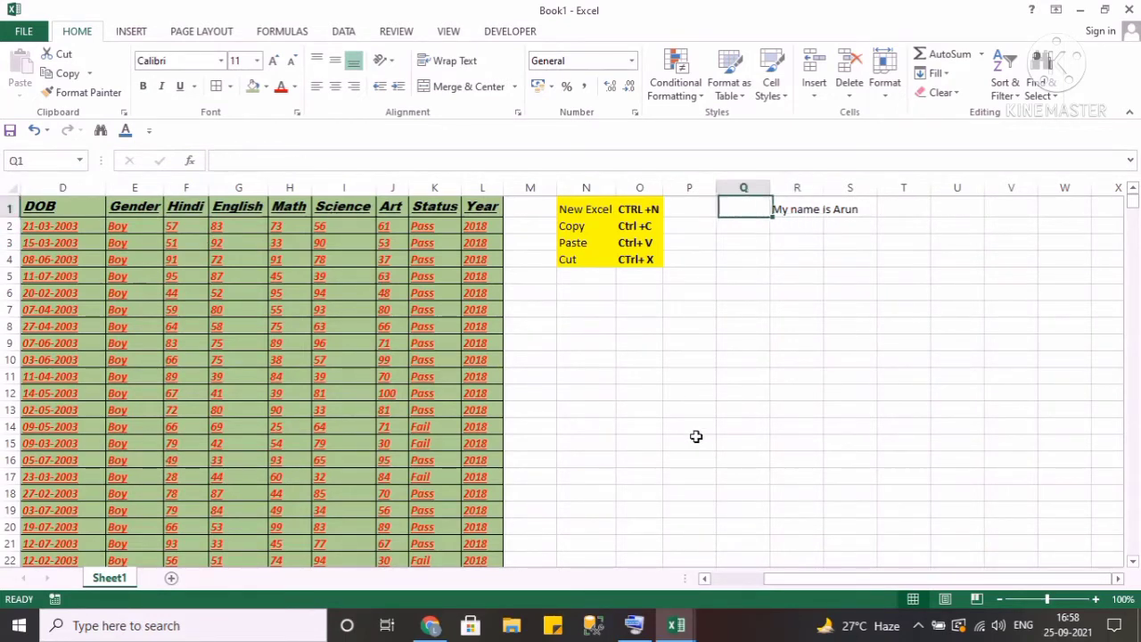
key("Down")
key("Down")
key("Down")
key("Down")
key("Down")
key("Down")
key("Down")
key("Down")
key("Down")
key("Left")
key("Left")
key("Left")
key("Left")
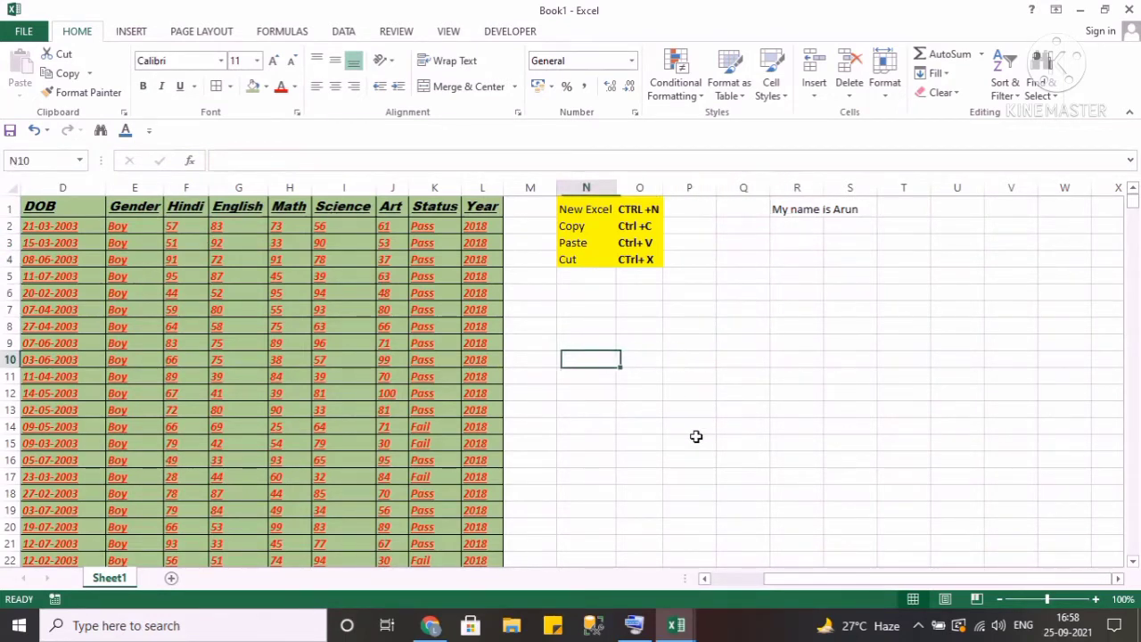
left_click(598, 356)
left_click(792, 213)
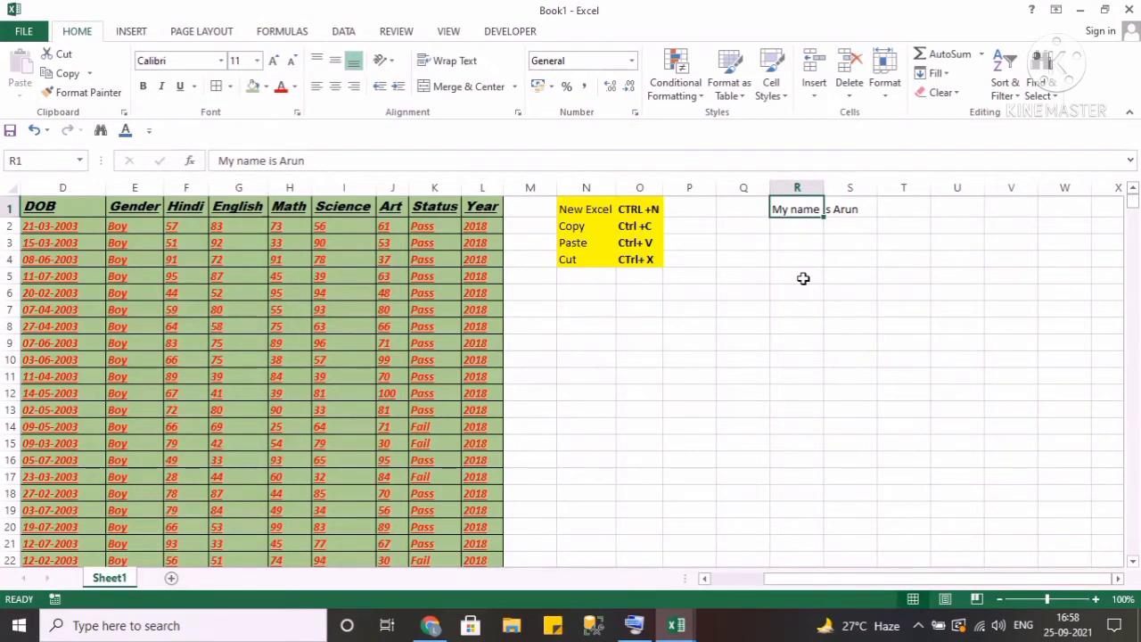
key("Down")
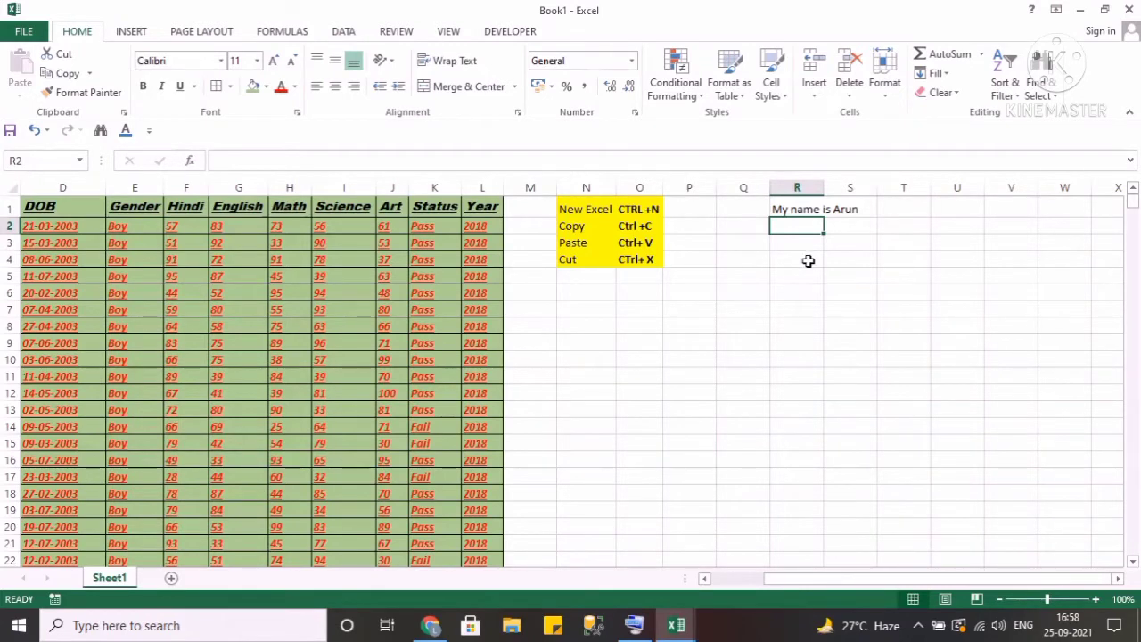
key("Up")
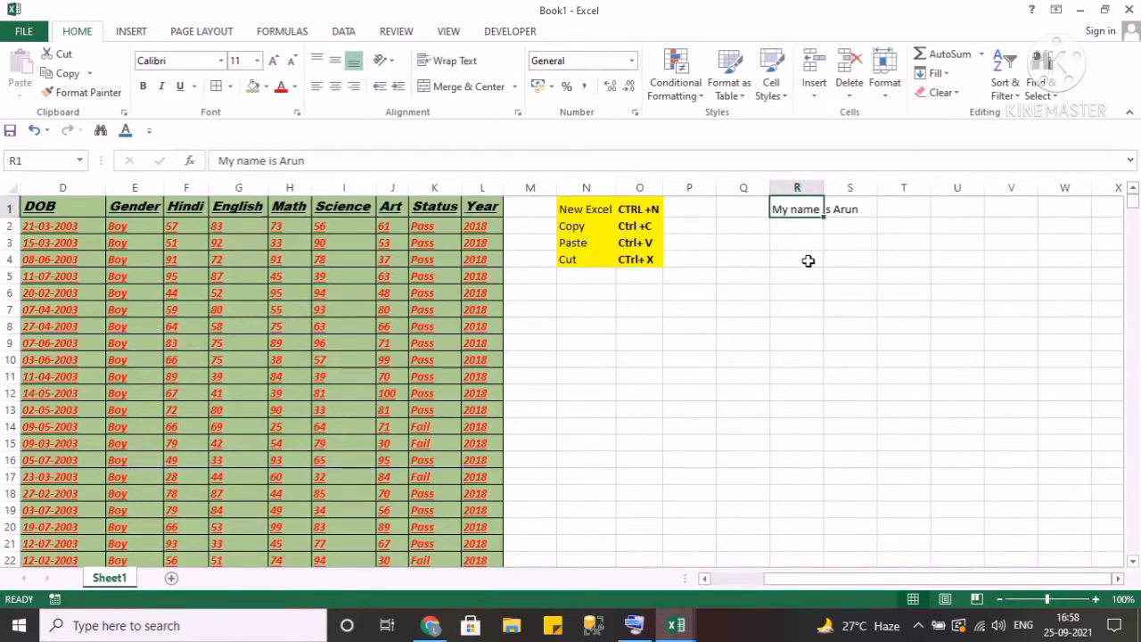
Apply Wrap Text to cell R1 and undo it.
left_click(453, 61)
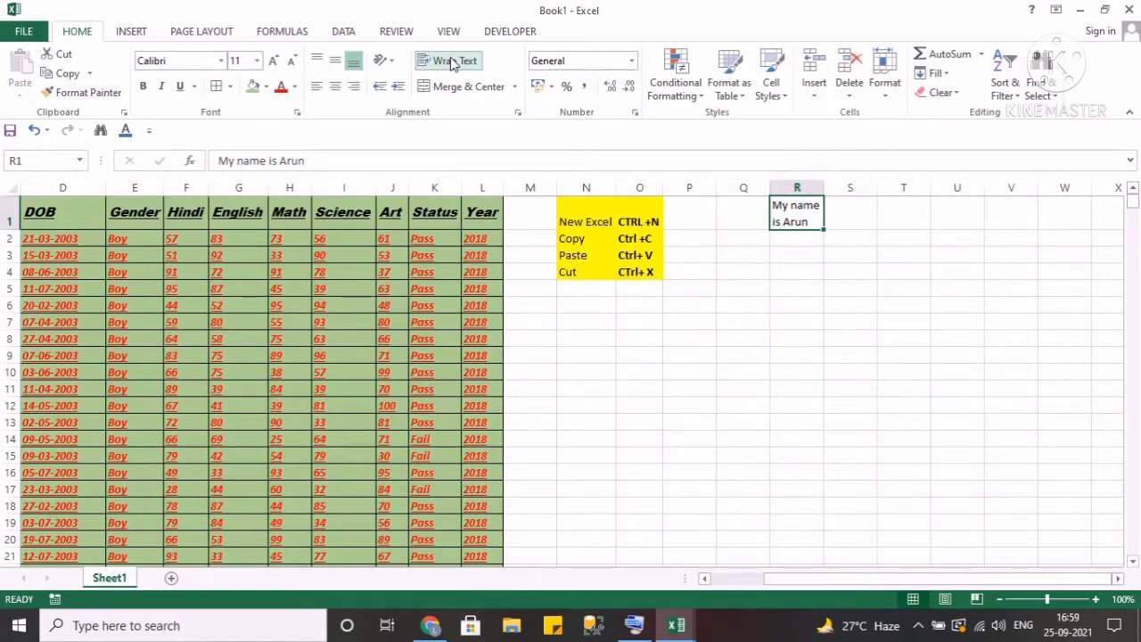
key("ctrl+z")
key("Down")
key("Up")
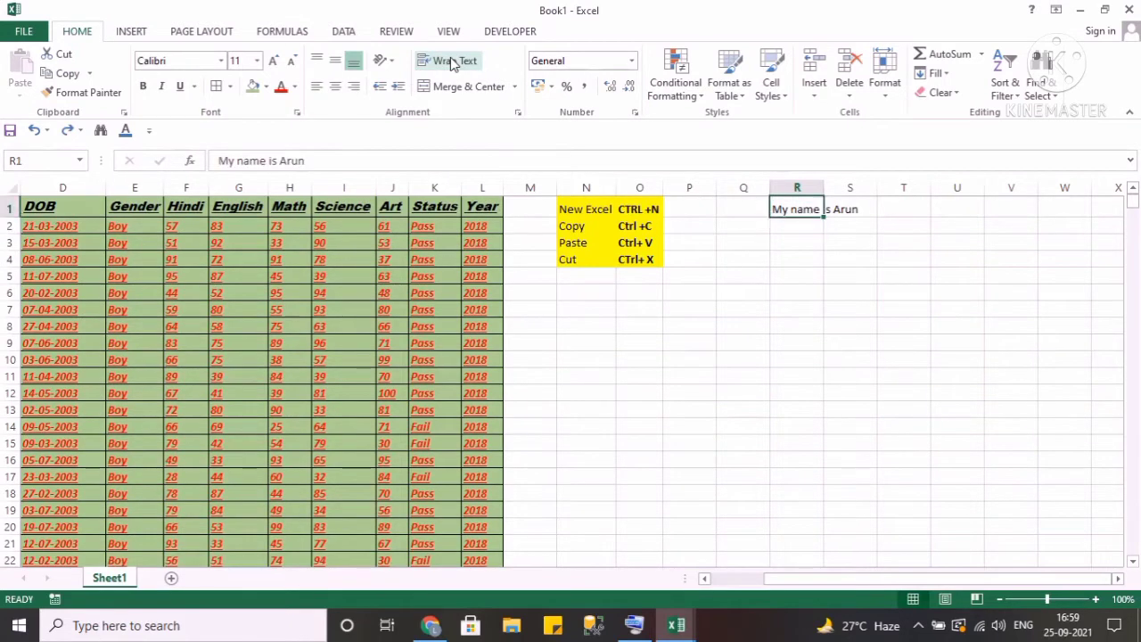
Autofit column R's width to fit its text.
left_click(827, 185)
double_click(827, 185)
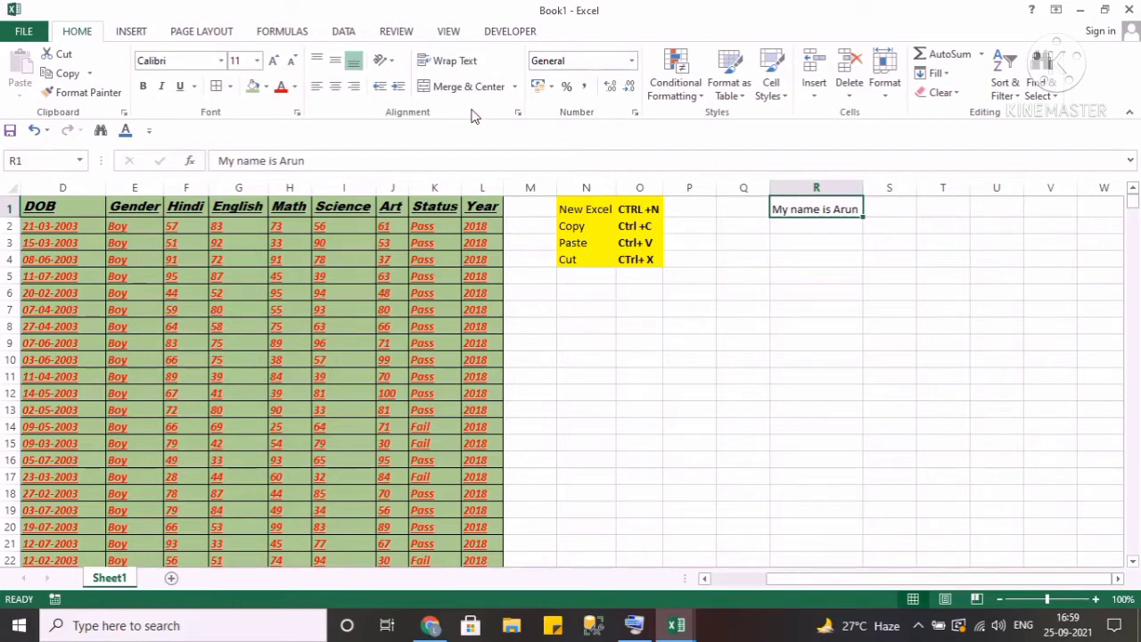
left_click(817, 259)
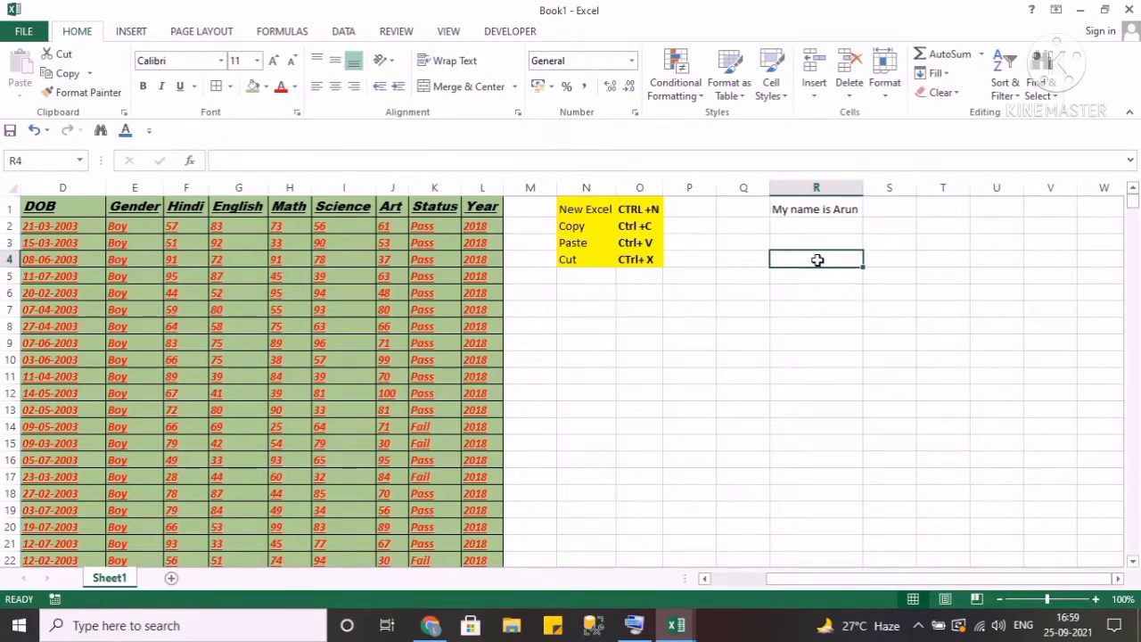
Select cells S1:V3 and apply Merge & Center to them.
key("Right")
key("Up")
key("Up")
key("Up")
key("Right")
key("Right")
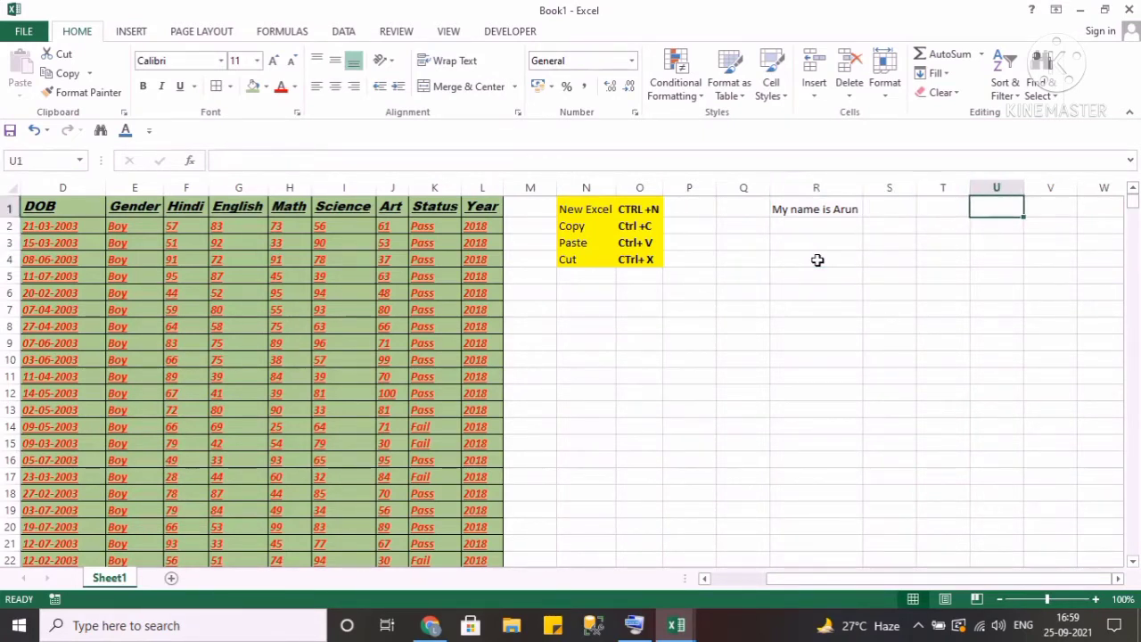
key("Left")
key("Left")
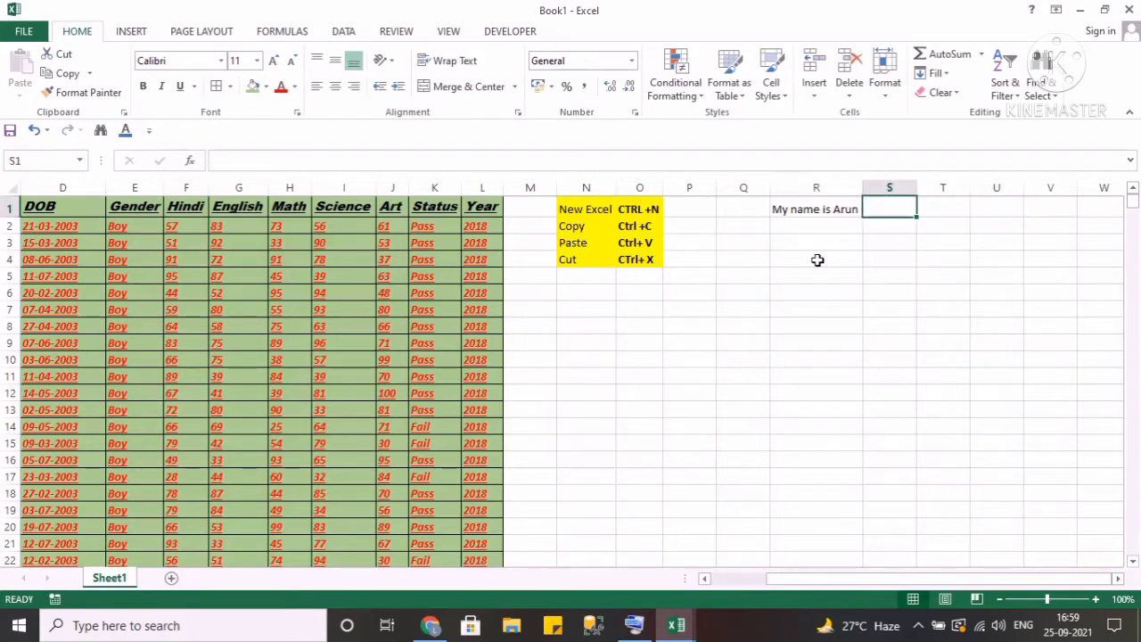
key("shift+Right")
key("shift+Right")
key("shift+Right")
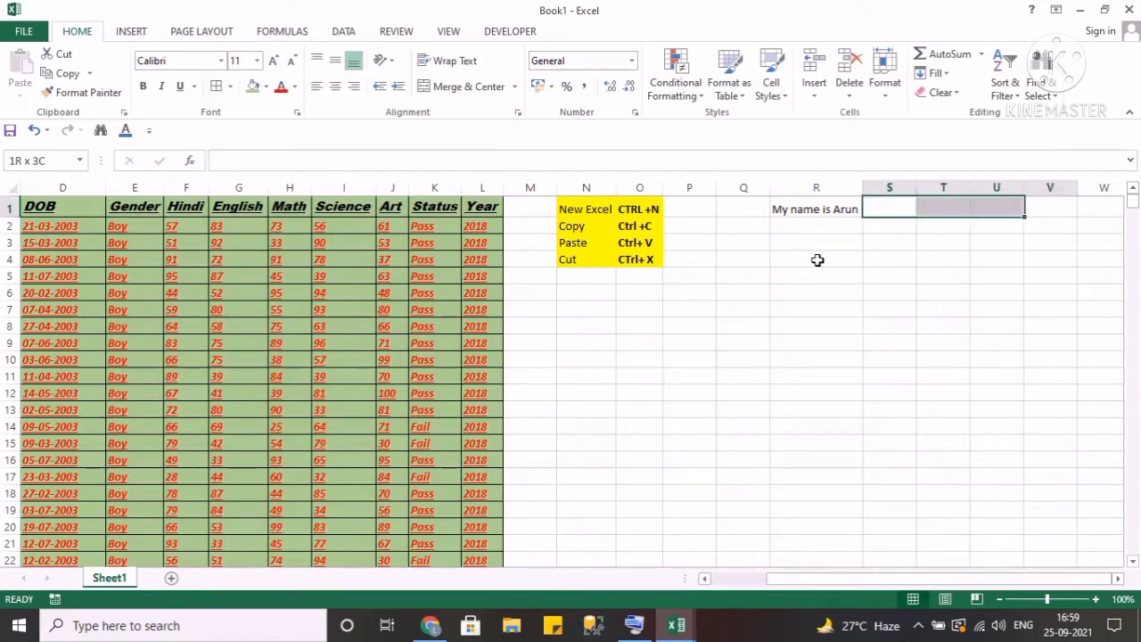
key("shift+Down")
key("shift+Down")
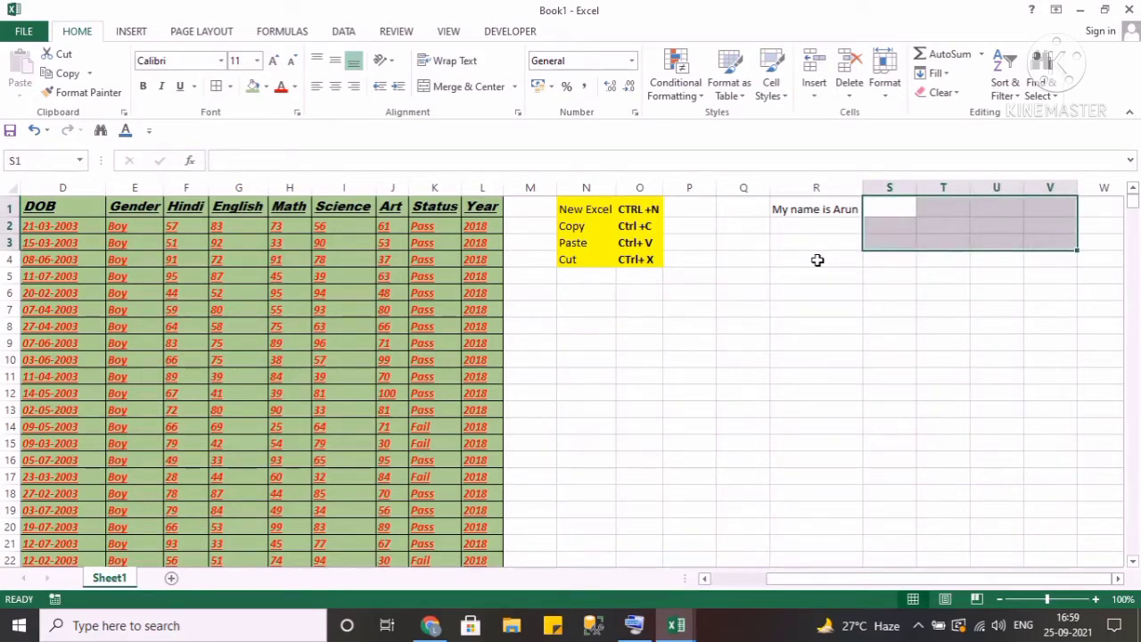
left_click(464, 86)
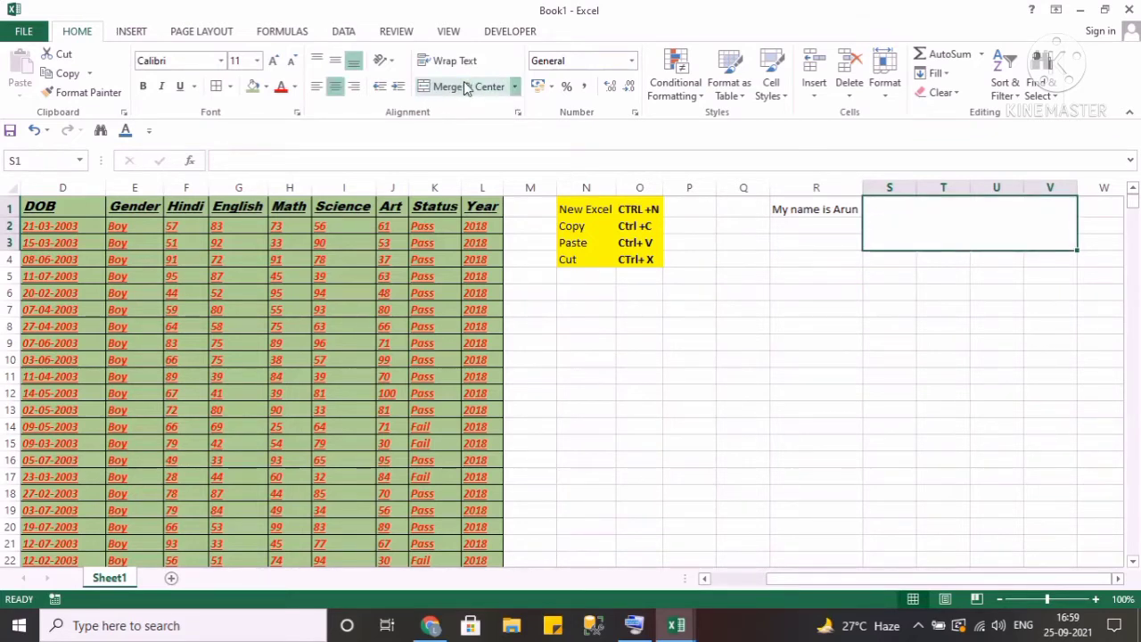
key("Down")
key("Up")
key("Down")
key("Up")
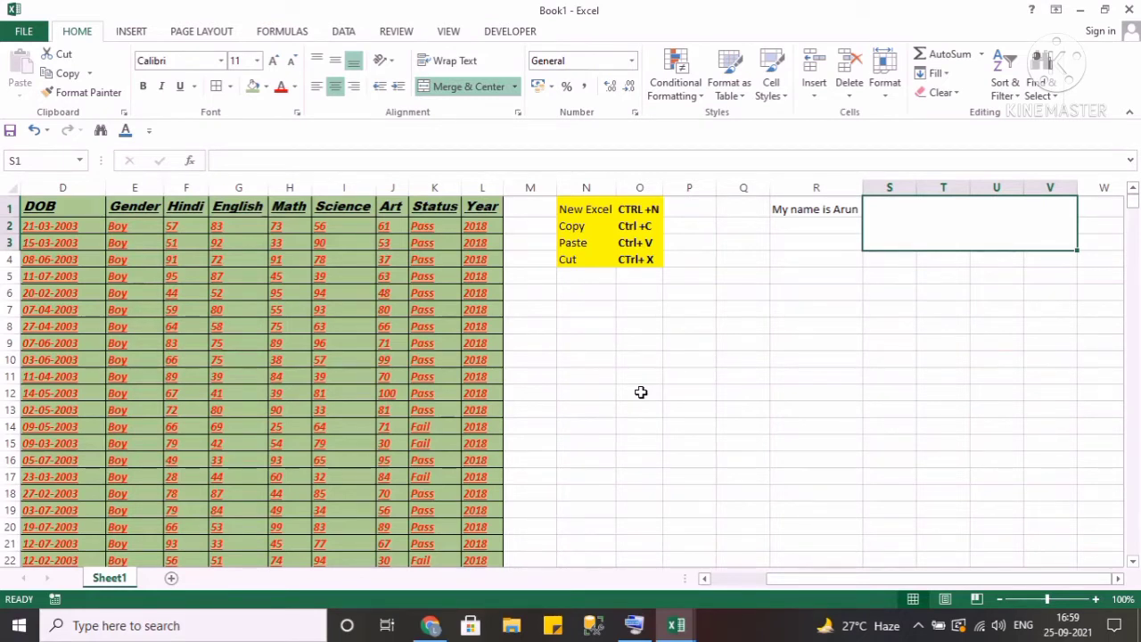
key("Down")
key("Up")
Enter "Merge and center." in the merged cell S1.
type("djdkkd")
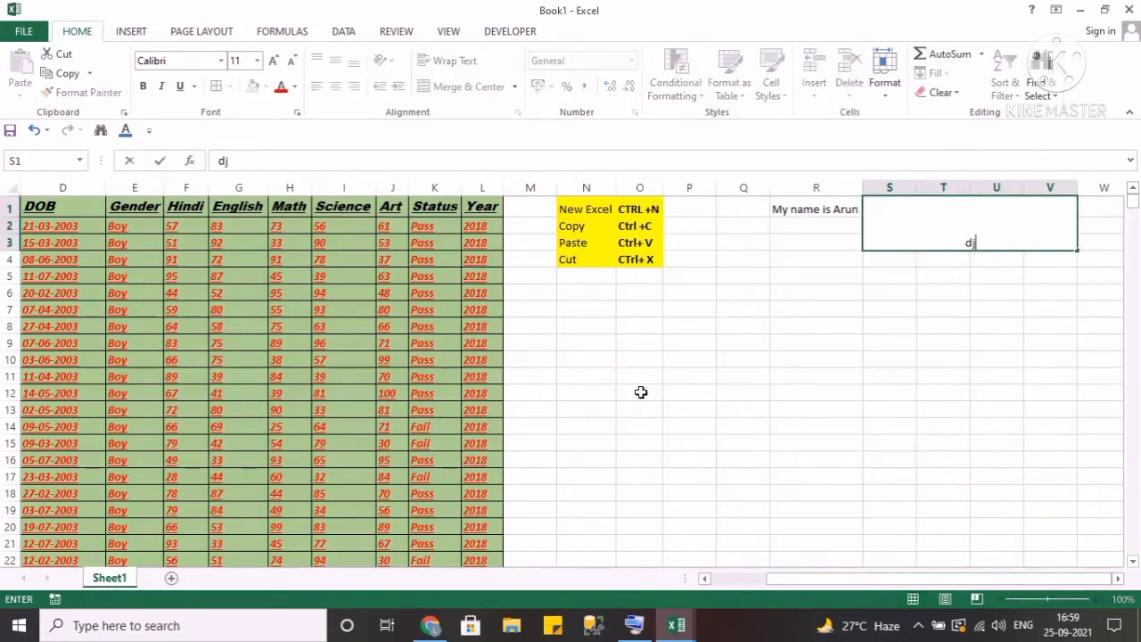
key("BackSpace")
key("BackSpace")
key("BackSpace")
key("BackSpace")
key("BackSpace")
key("BackSpace")
type("Merge and ")
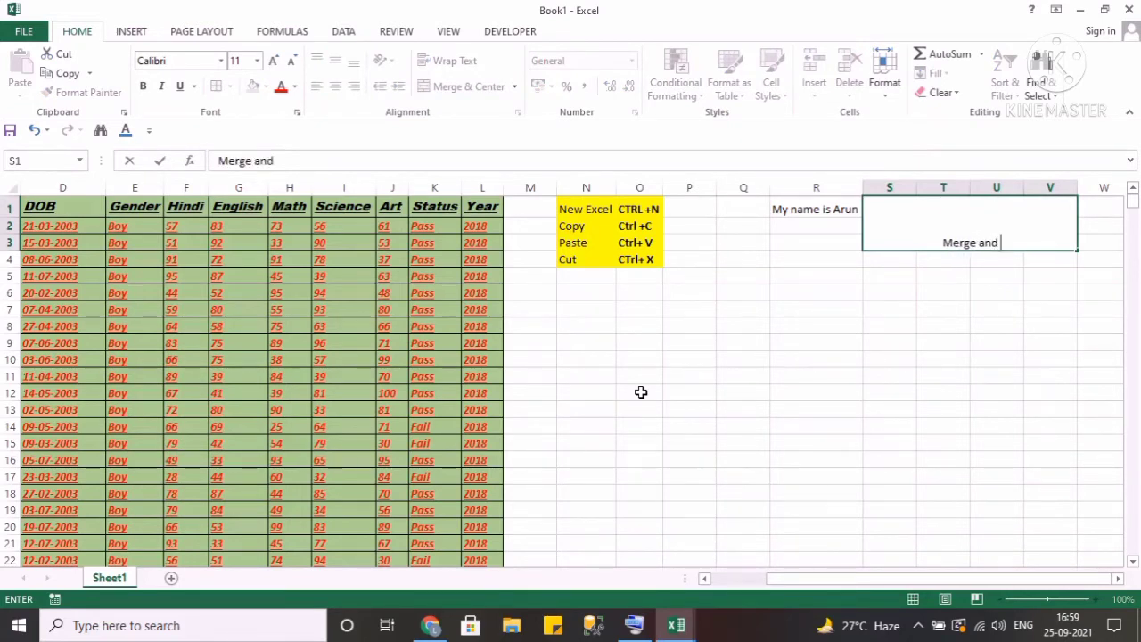
type("center.")
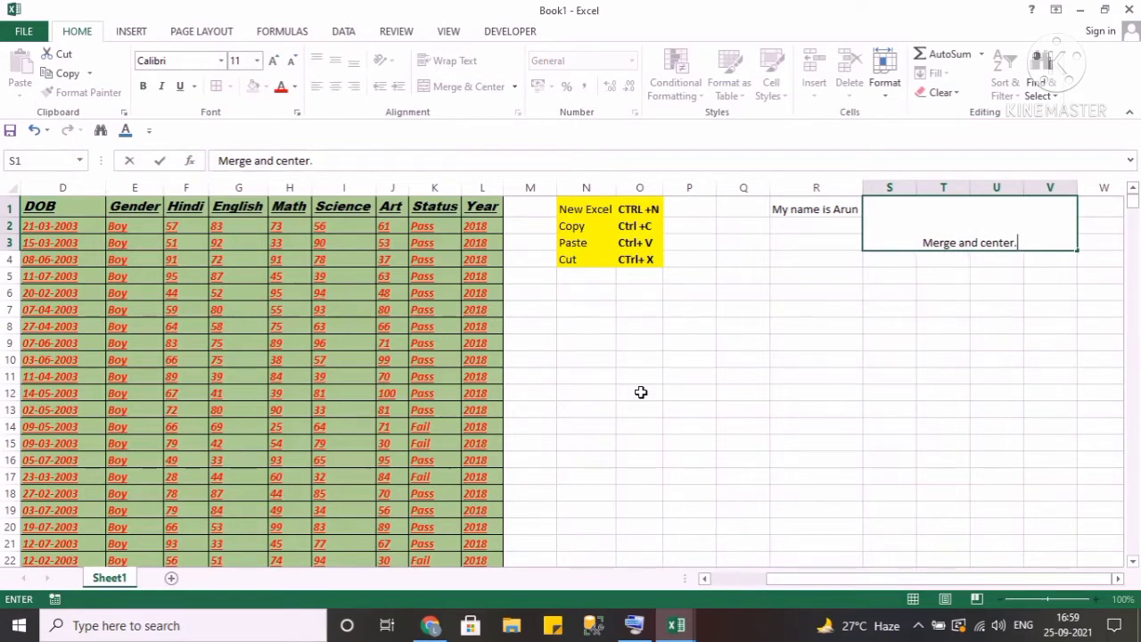
Confirm the entry in merged cell S1 and make its text bold.
key("ctrl+Return")
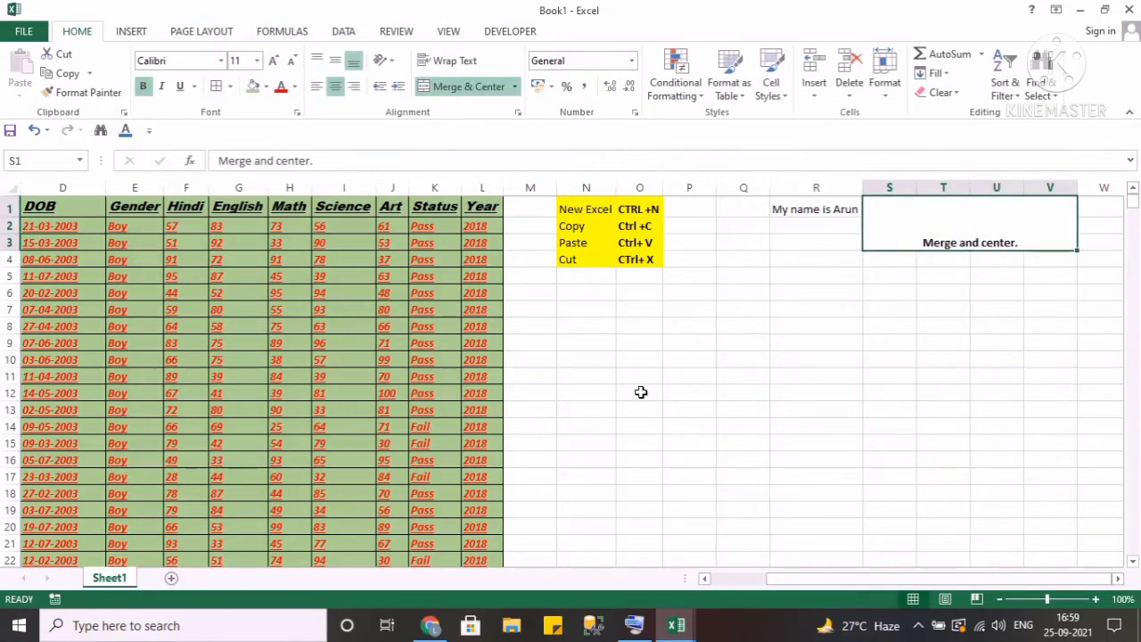
key("ctrl+b")
left_click(348, 229)
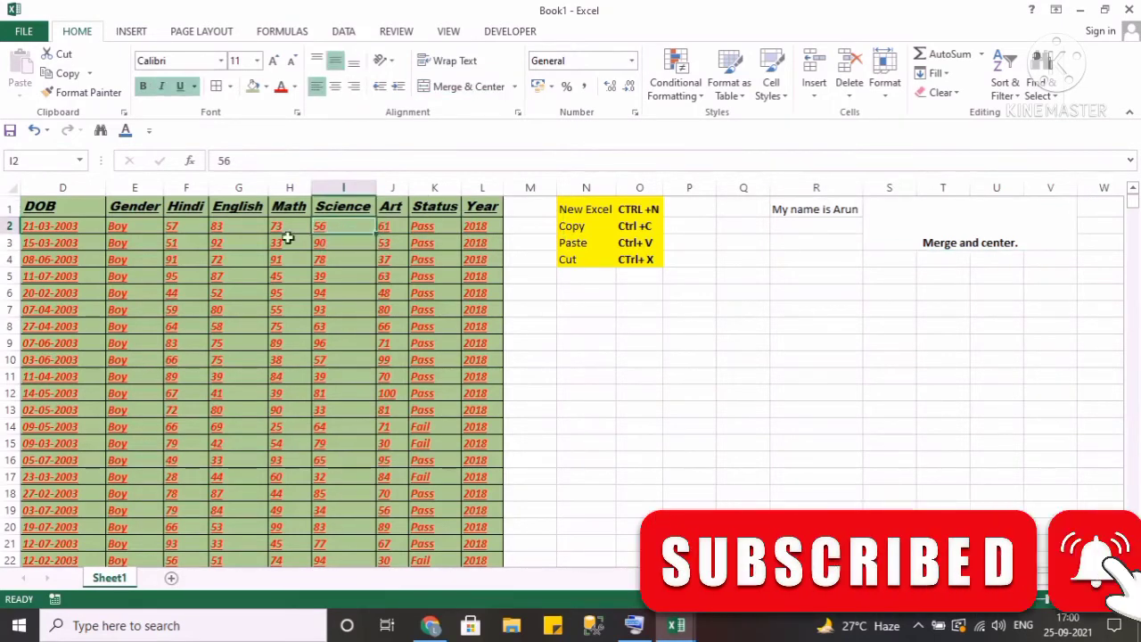
Select the marks in F2:J8, add two decimal places to them, then remove the two decimal places again.
left_click(193, 232)
key("shift+Right")
key("shift+Right")
key("shift+Right")
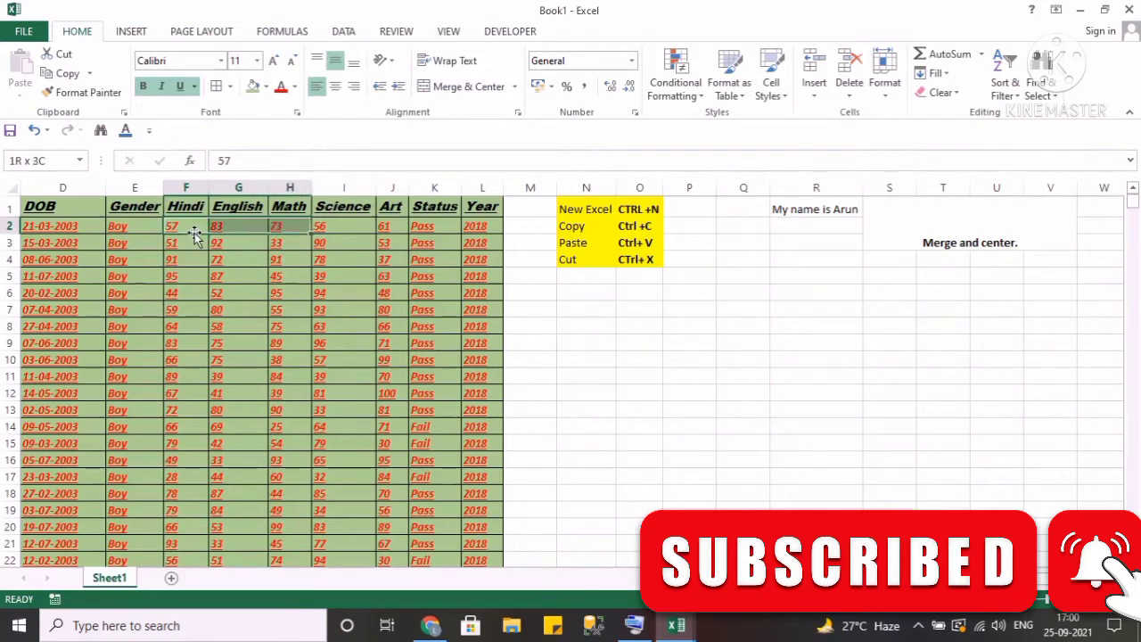
key("shift+Right")
key("shift+Down")
key("shift+Down")
key("shift+Down")
key("shift+Down")
key("shift+Down")
key("shift+Down")
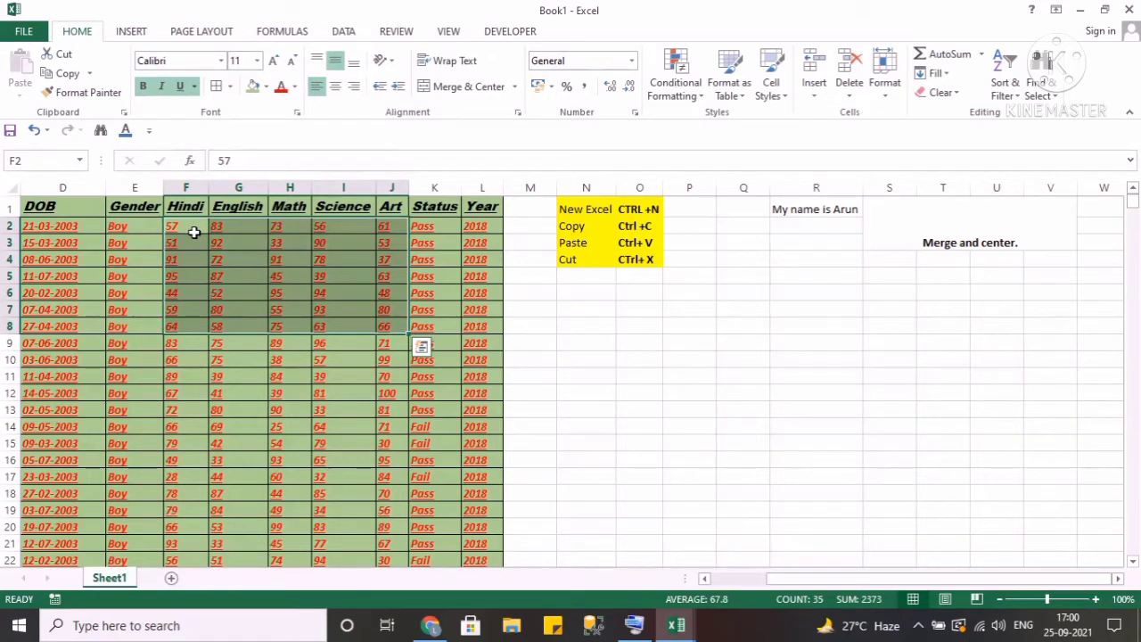
left_click(610, 89)
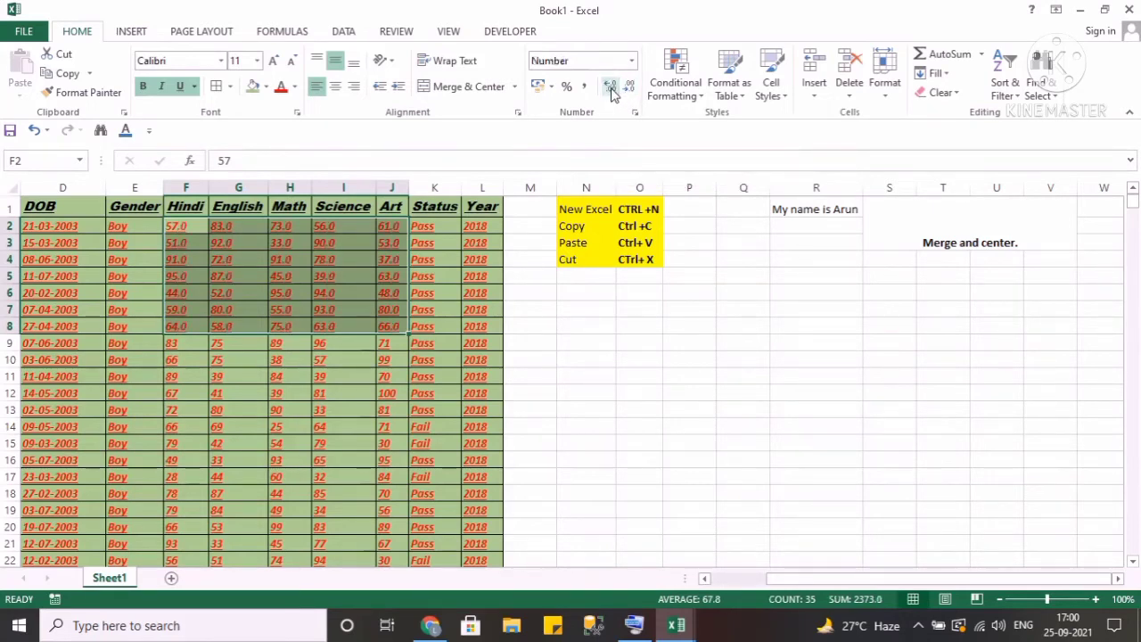
left_click(611, 90)
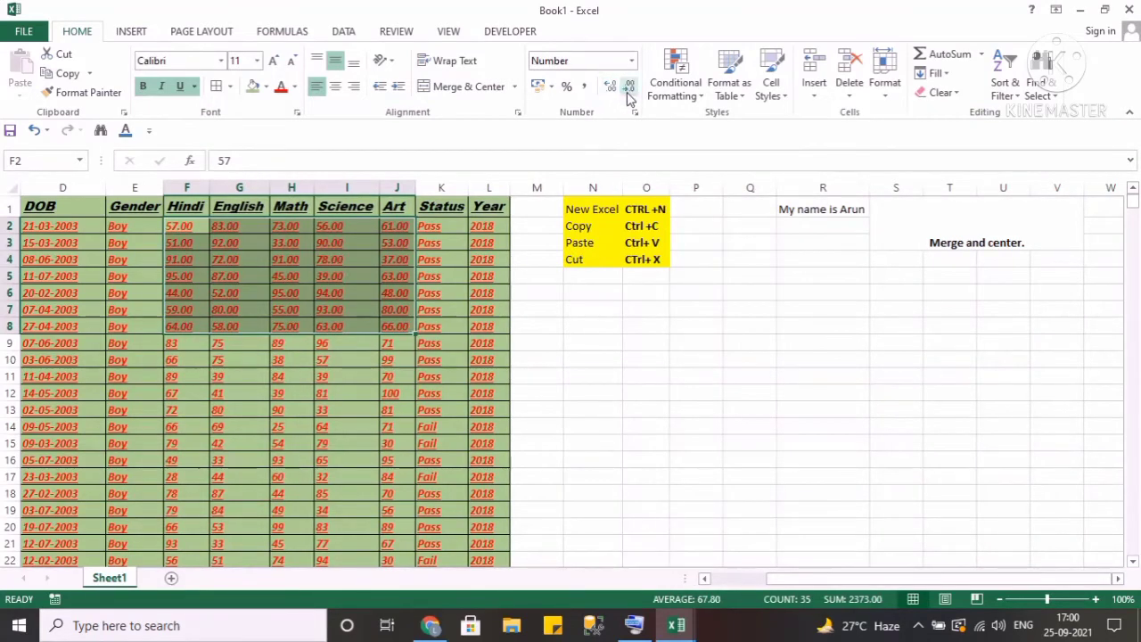
double_click(629, 89)
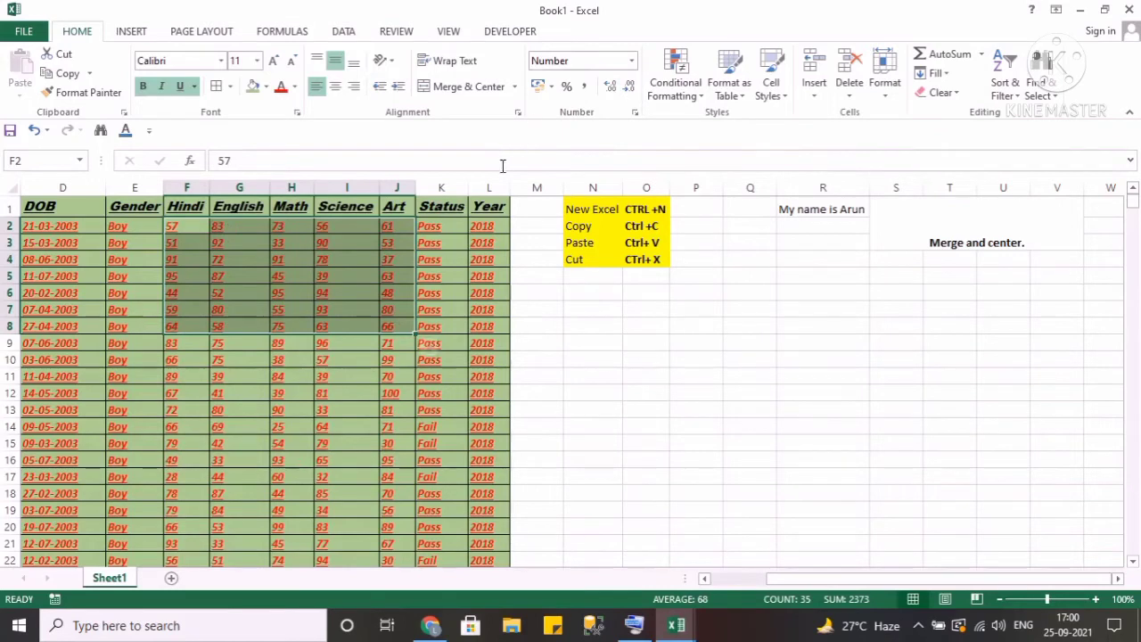
Browse the number format options for year cell L2 without choosing one.
left_click(631, 66)
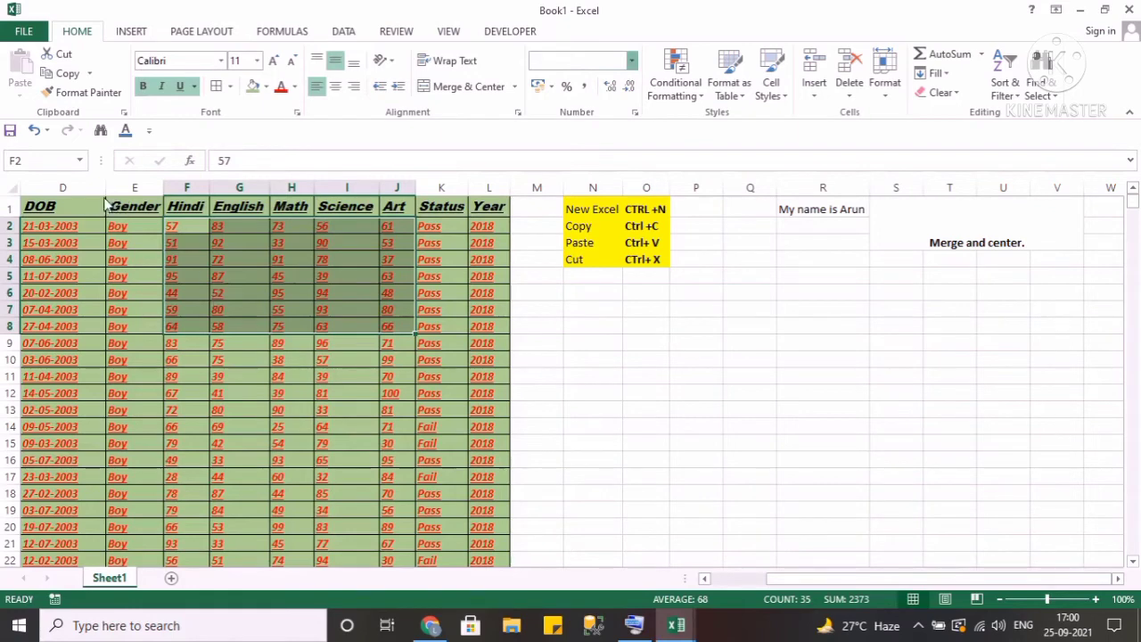
left_click(499, 228)
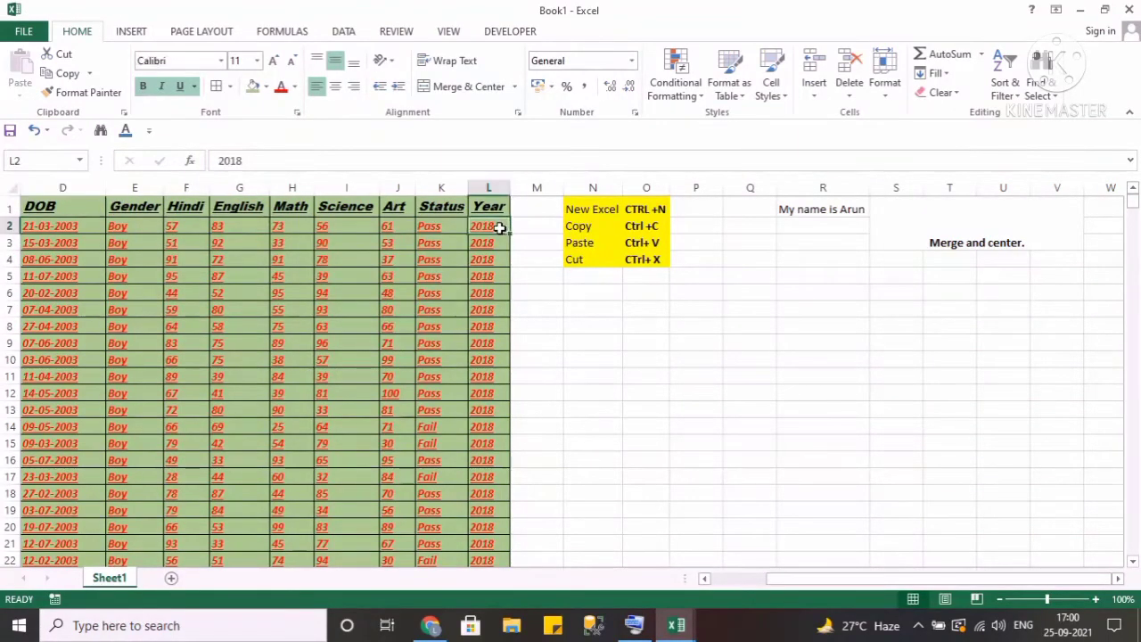
left_click(631, 61)
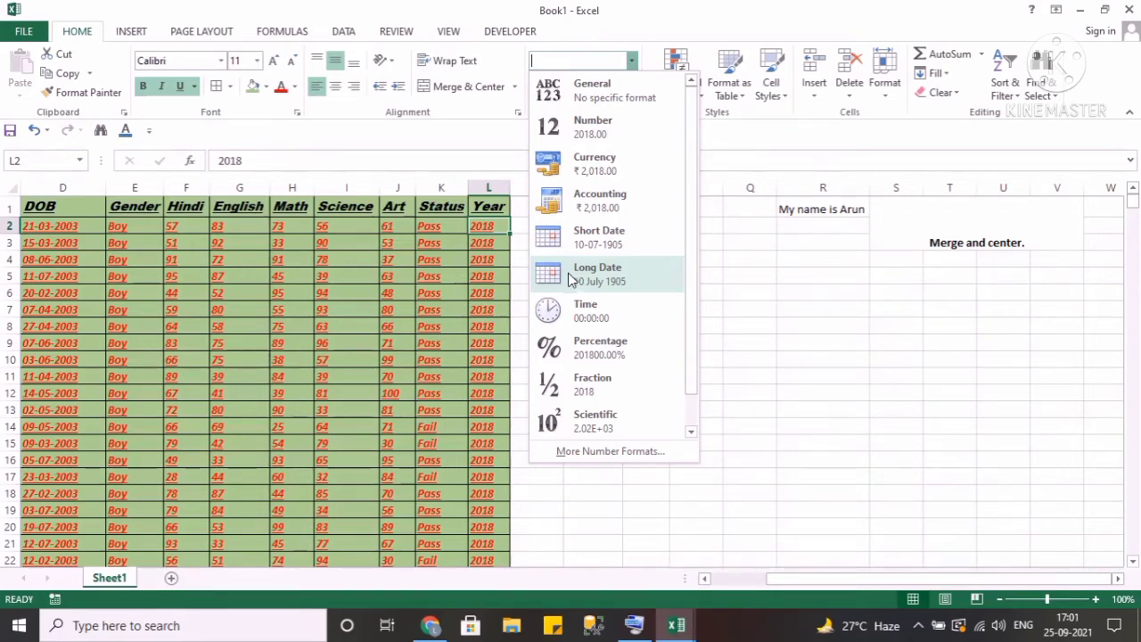
left_click(487, 284)
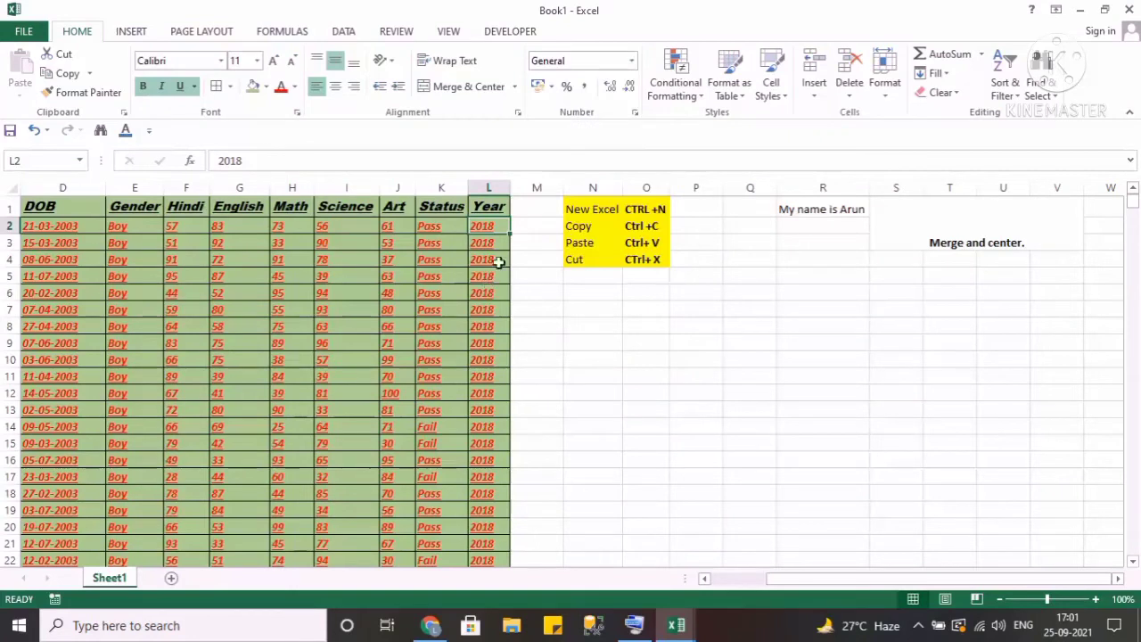
Jump between the edges of the student table's data region, finishing at cell A1.
left_click(490, 199)
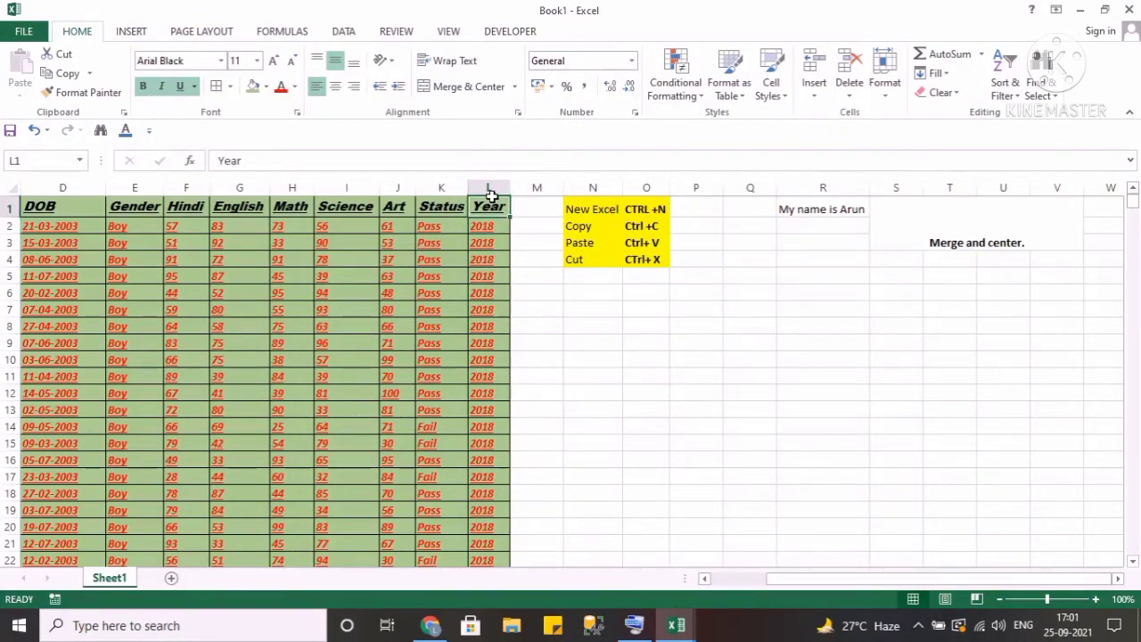
left_click(498, 326)
key("ctrl+Up")
key("ctrl+Left")
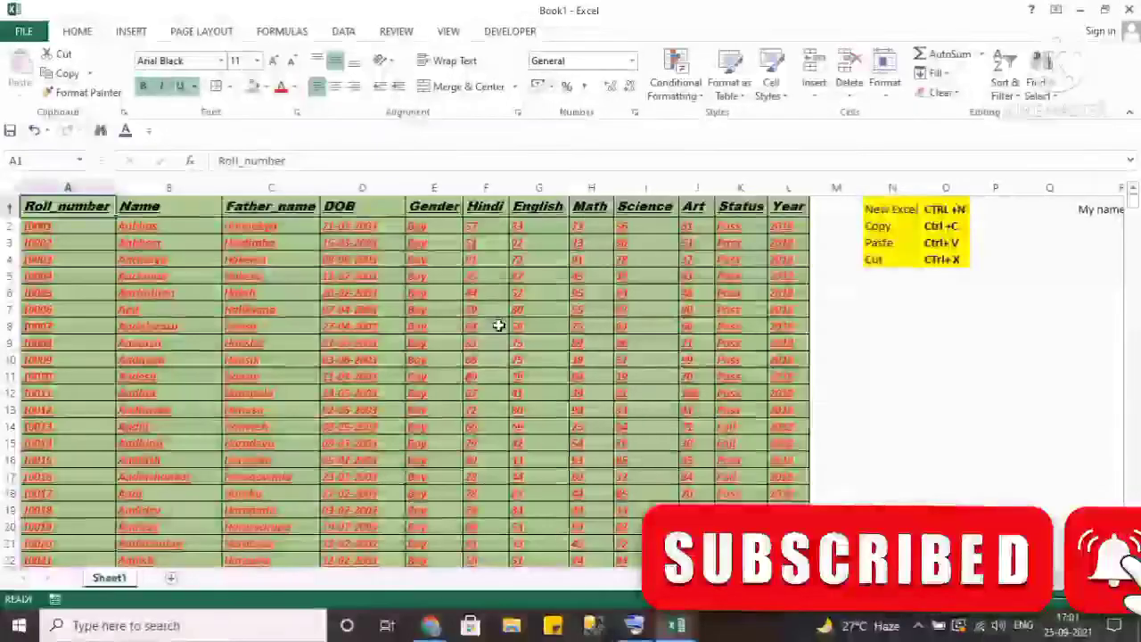
key("ctrl+Right")
key("ctrl+Left")
key("ctrl+Right")
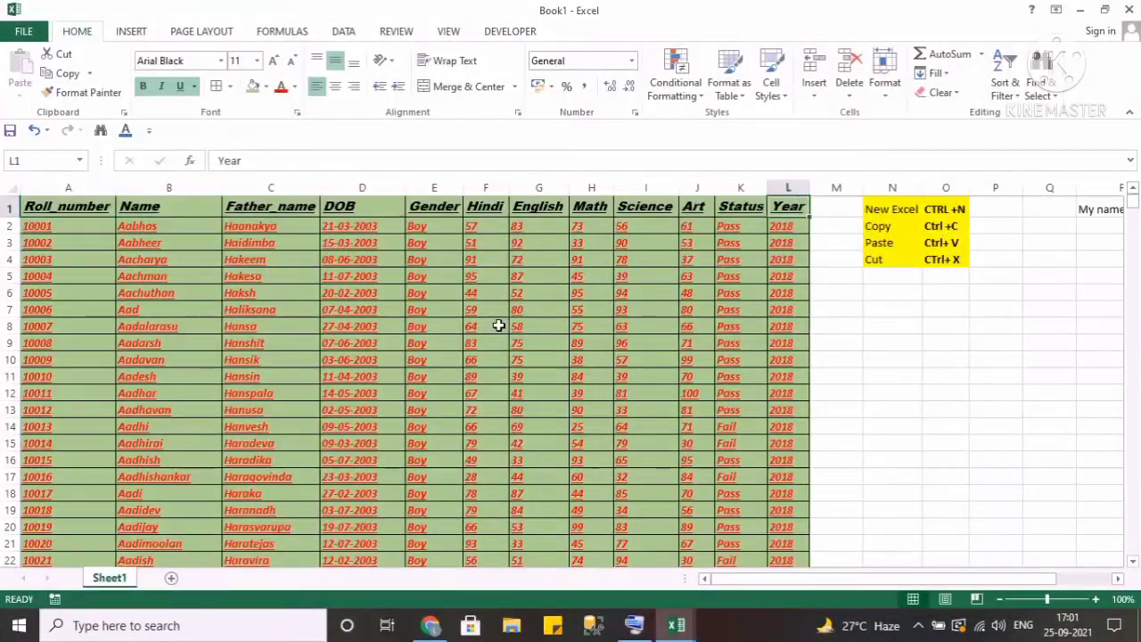
key("ctrl+Down")
key("ctrl+Up")
key("ctrl+Left")
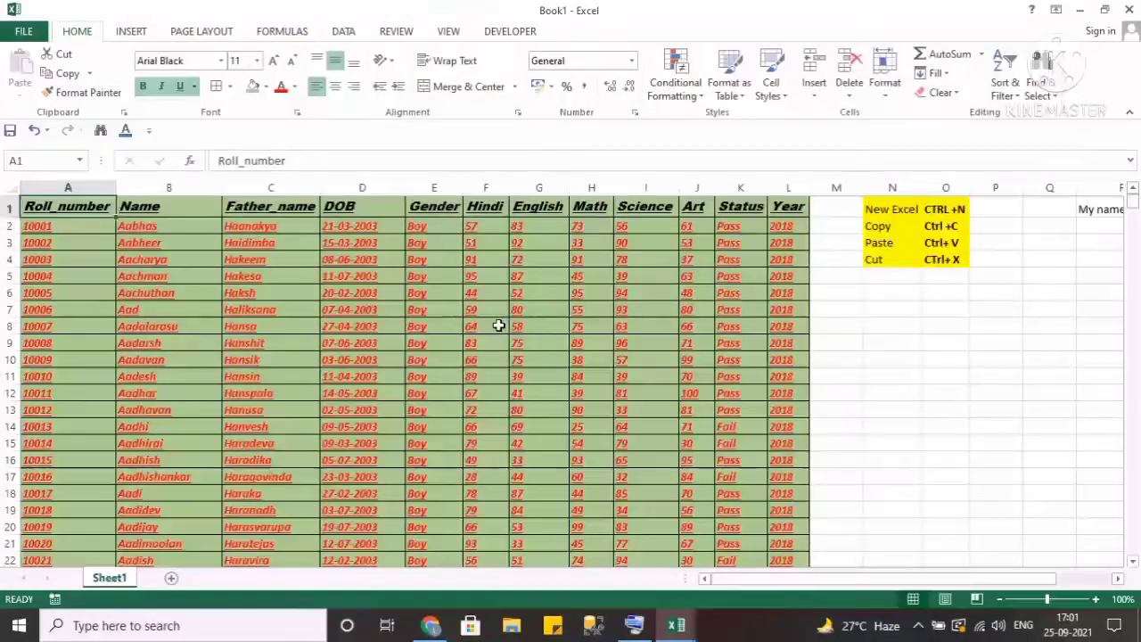
key("ctrl+Down")
key("ctrl+Up")
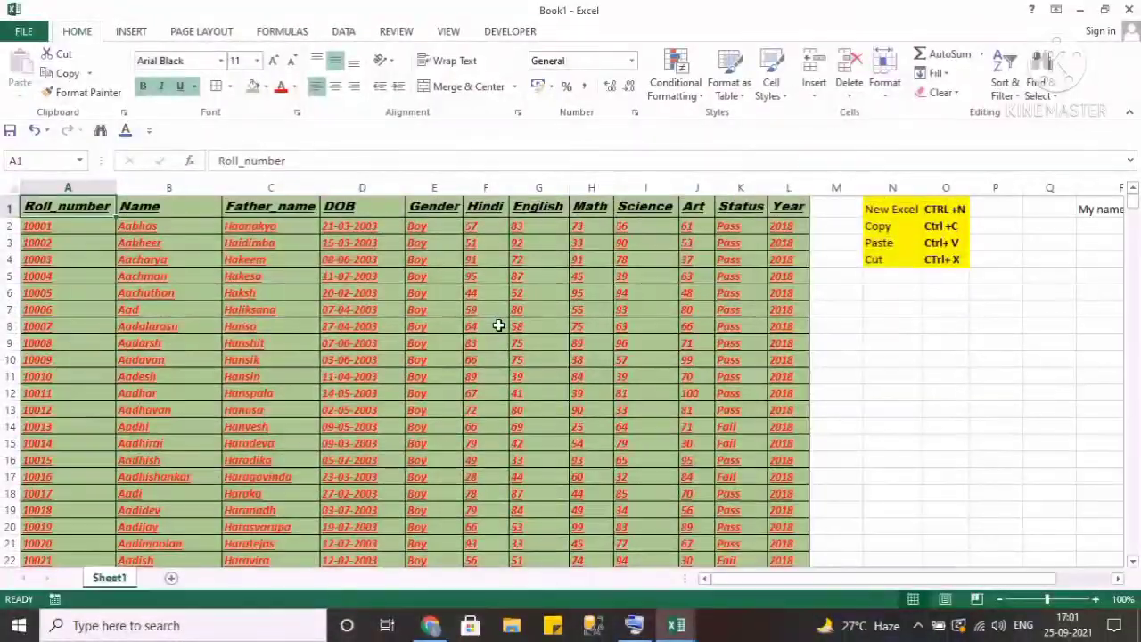